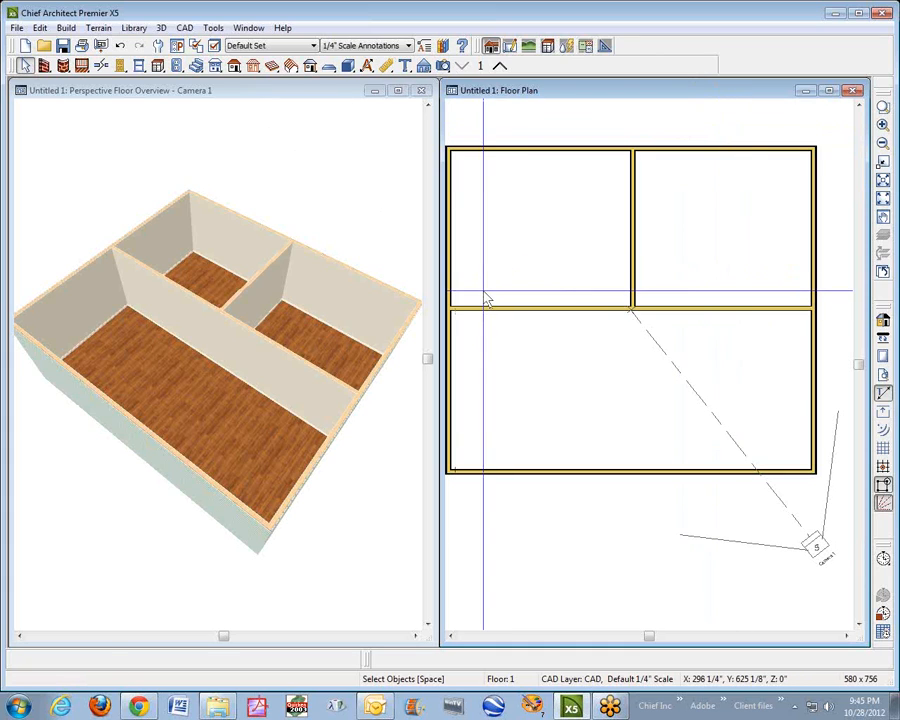
Open the Siding-4 wall type definition from the upper exterior wall and select its inner drywall layer
{"action": "left_click", "coordinate": [569, 155]}
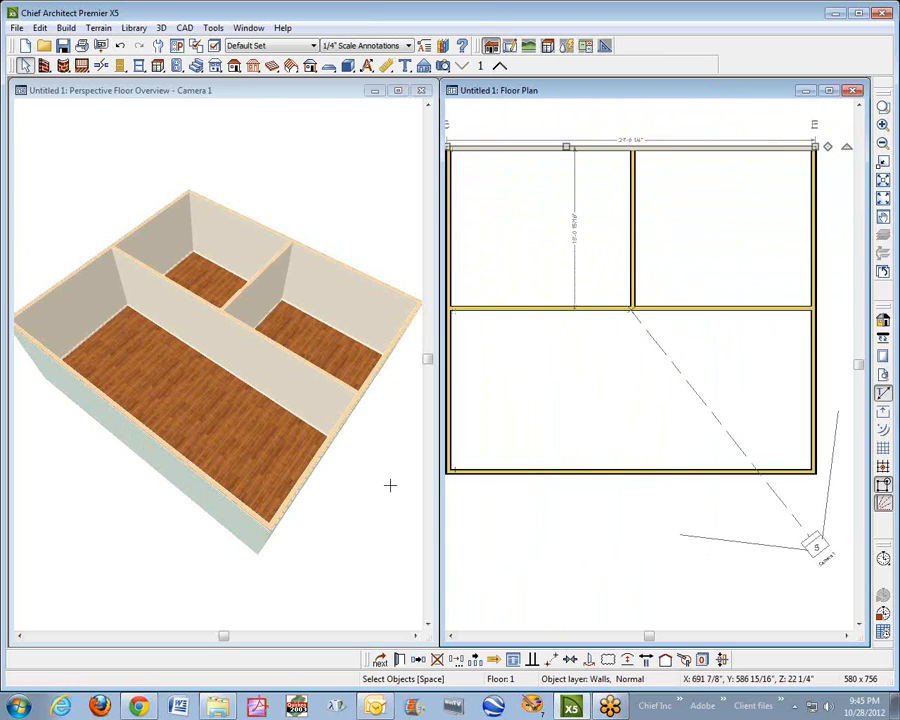
{"action": "left_click", "coordinate": [399, 659]}
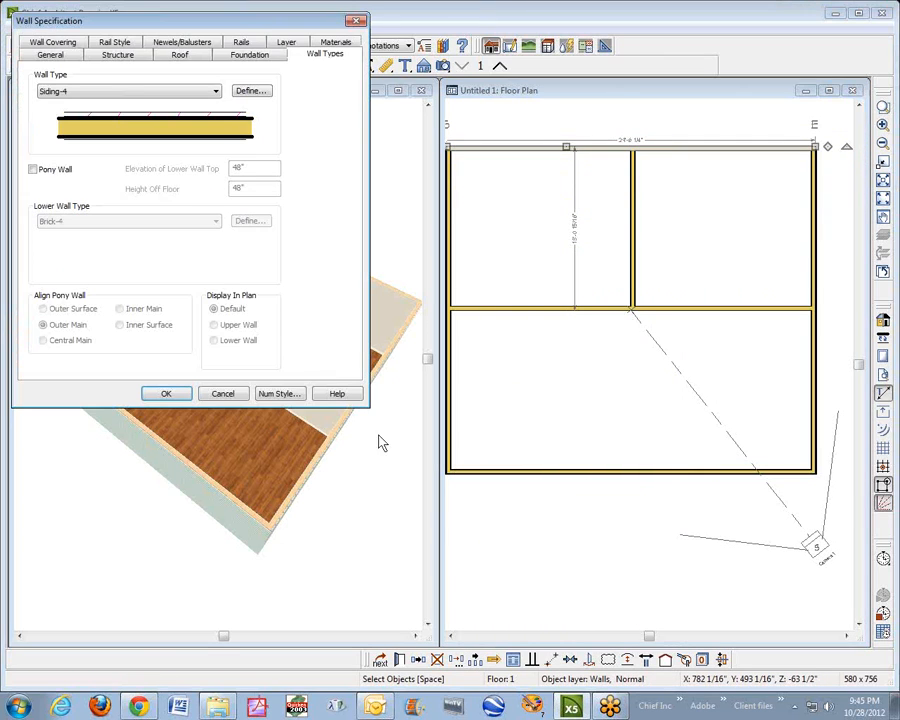
{"action": "left_click_drag", "start_coordinate": [206, 28], "coordinate": [536, 180]}
{"action": "left_click", "coordinate": [568, 245]}
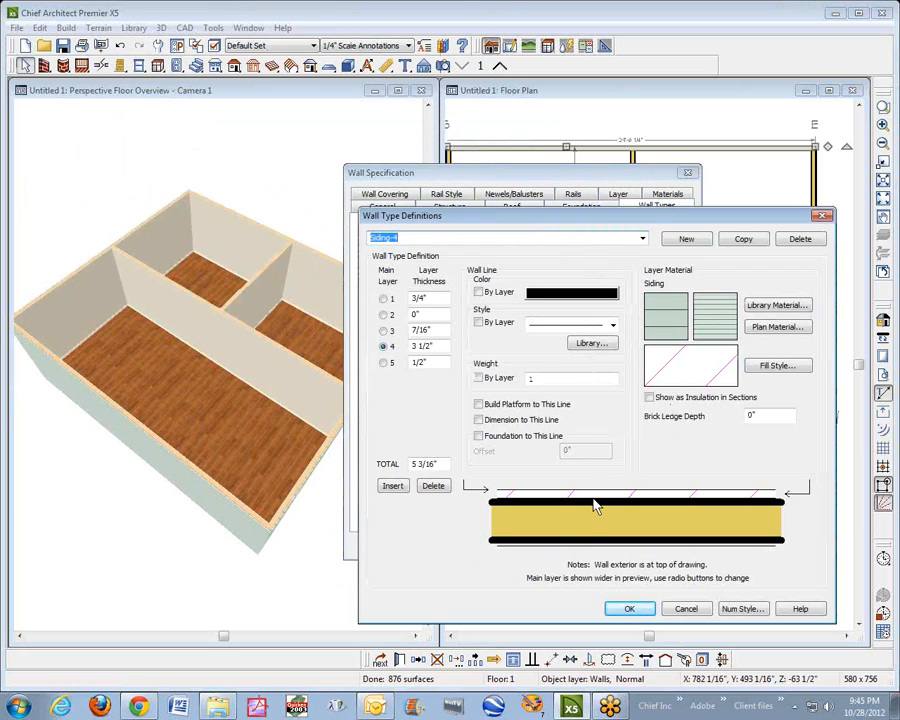
{"action": "left_click", "coordinate": [568, 553]}
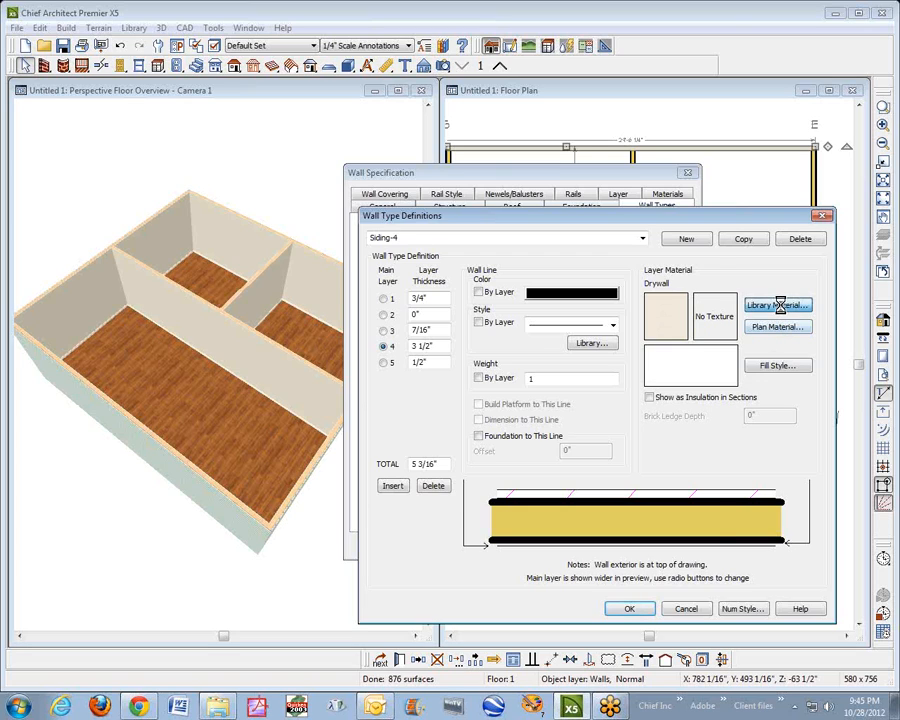
Assign the library material Hickory (dark) to the Siding-4 inner drywall layer and apply the wall specification
{"action": "left_click", "coordinate": [777, 305]}
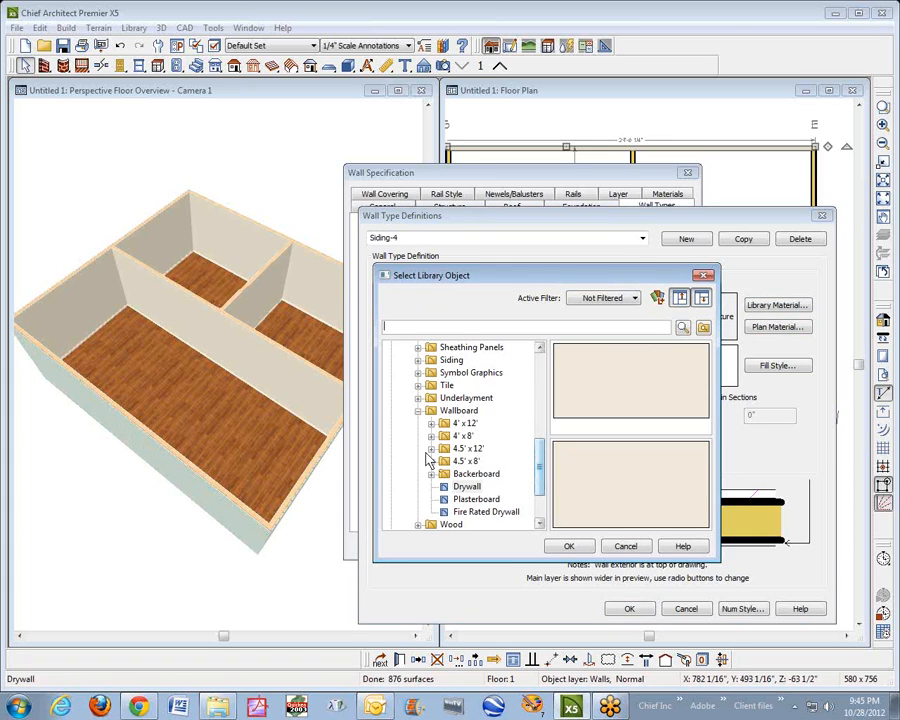
{"action": "left_click", "coordinate": [418, 411]}
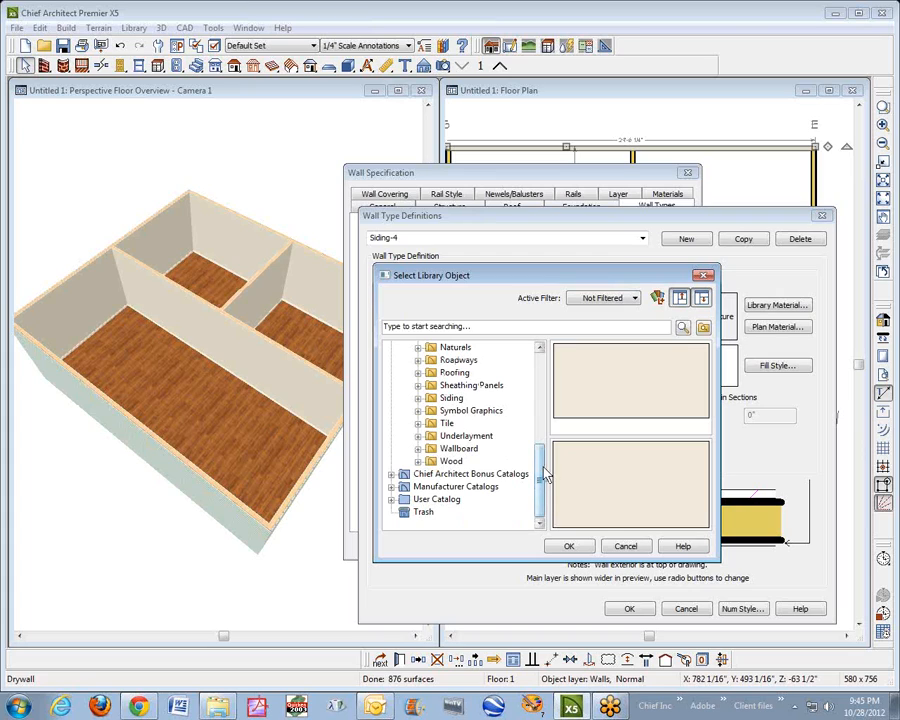
{"action": "left_click", "coordinate": [419, 461]}
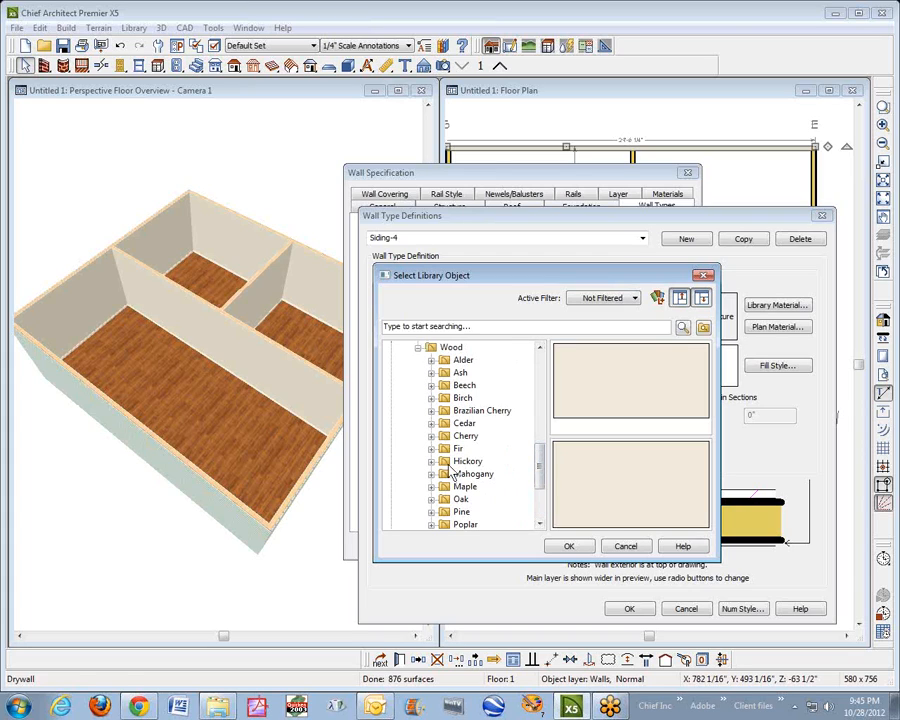
{"action": "left_click", "coordinate": [458, 464]}
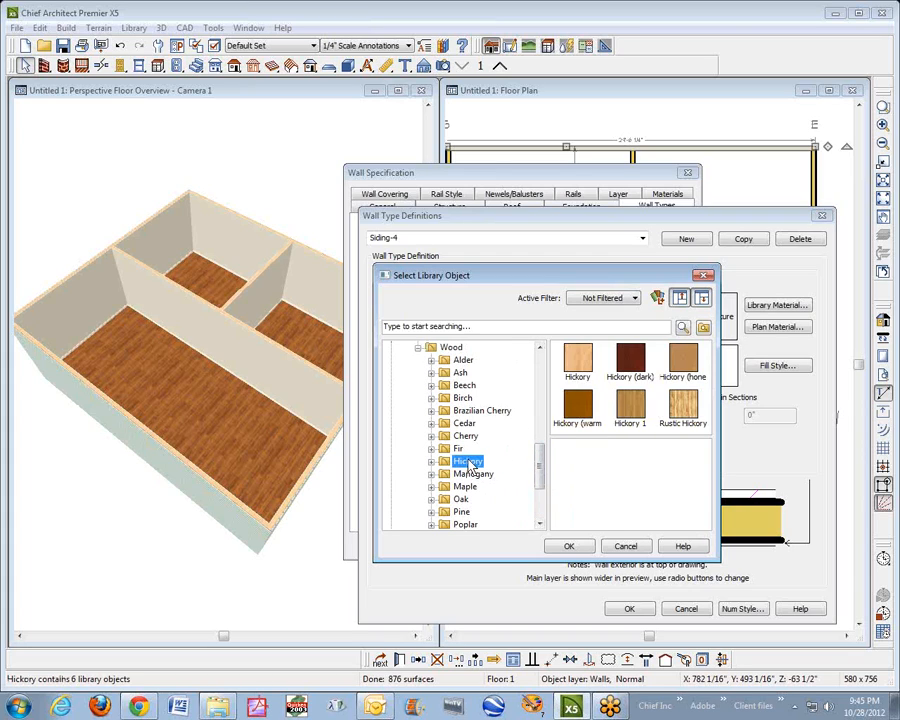
{"action": "left_click", "coordinate": [578, 410]}
{"action": "left_click", "coordinate": [630, 370]}
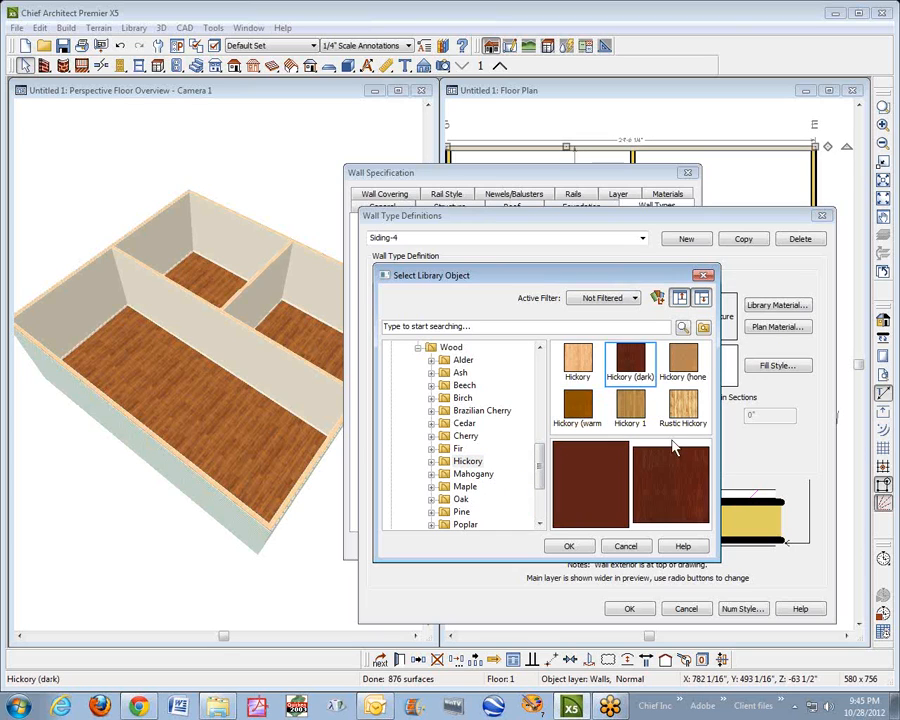
{"action": "left_click", "coordinate": [568, 546]}
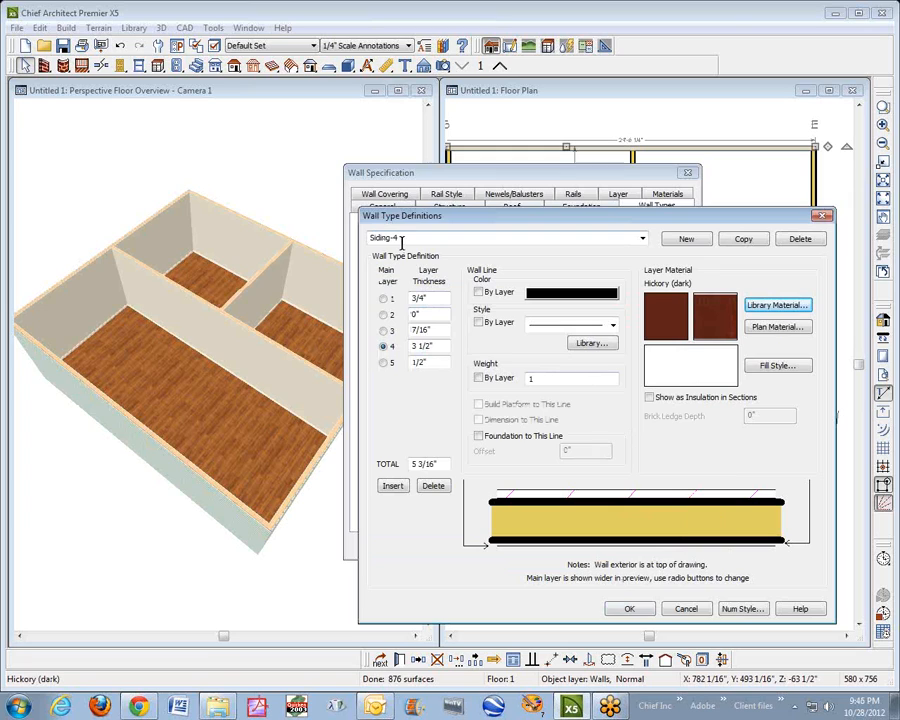
{"action": "left_click", "coordinate": [629, 609]}
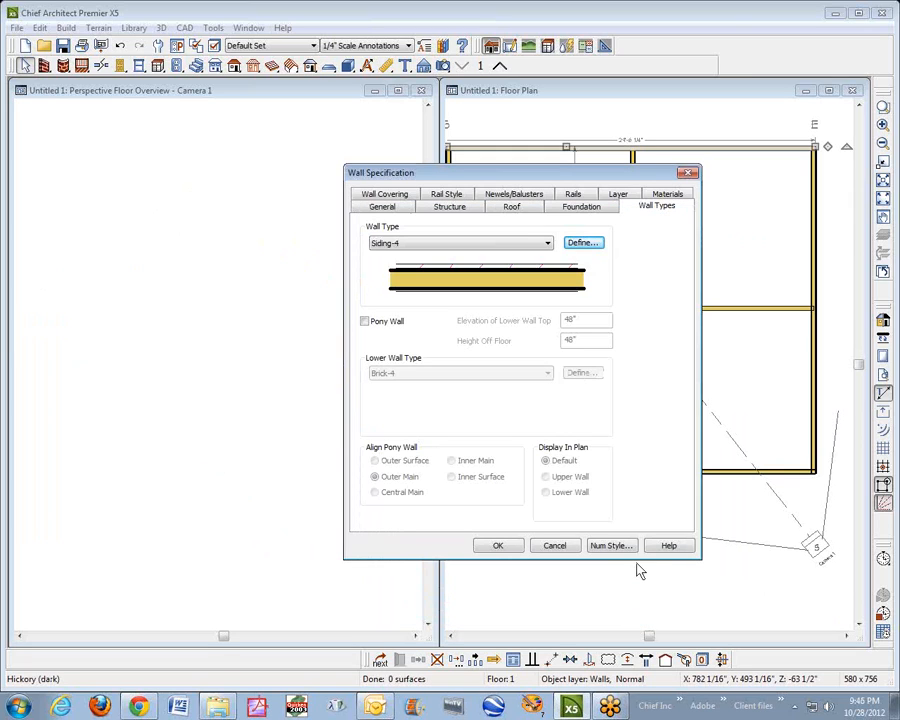
{"action": "left_click", "coordinate": [499, 546]}
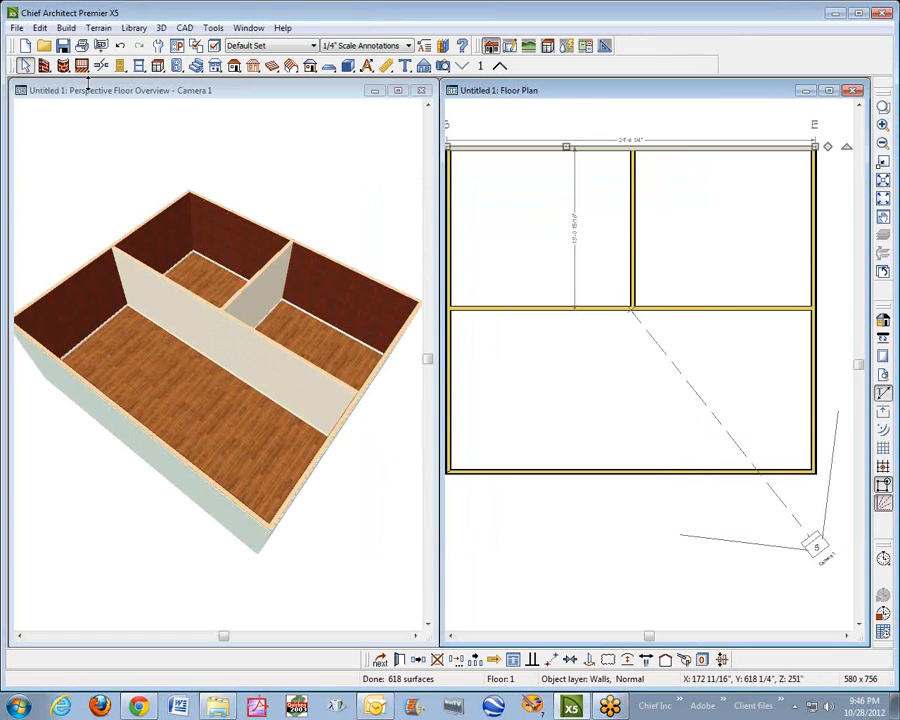
Open the Interior-4 wall type definition from the long horizontal interior wall in the floor plan
{"action": "left_click", "coordinate": [140, 89]}
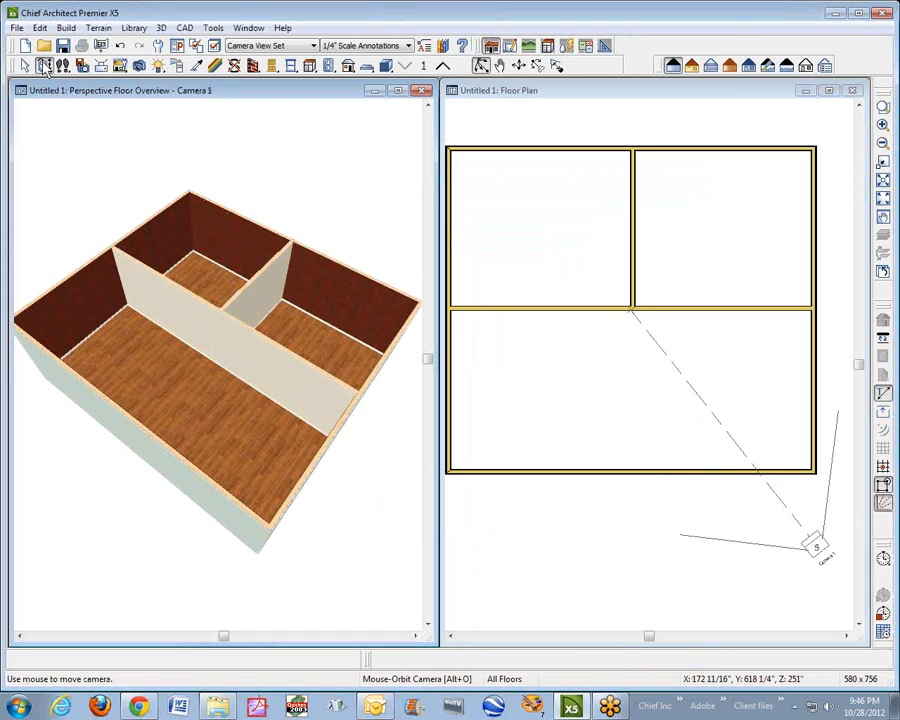
{"action": "left_click", "coordinate": [45, 65]}
{"action": "mouse_move", "coordinate": [350, 460]}
{"action": "left_mouse_down"}
{"action": "mouse_move", "coordinate": [140, 466]}
{"action": "mouse_move", "coordinate": [46, 452]}
{"action": "mouse_move", "coordinate": [219, 532]}
{"action": "mouse_move", "coordinate": [480, 480]}
{"action": "mouse_move", "coordinate": [137, 484]}
{"action": "mouse_move", "coordinate": [309, 490]}
{"action": "mouse_move", "coordinate": [360, 470]}
{"action": "left_mouse_up"}
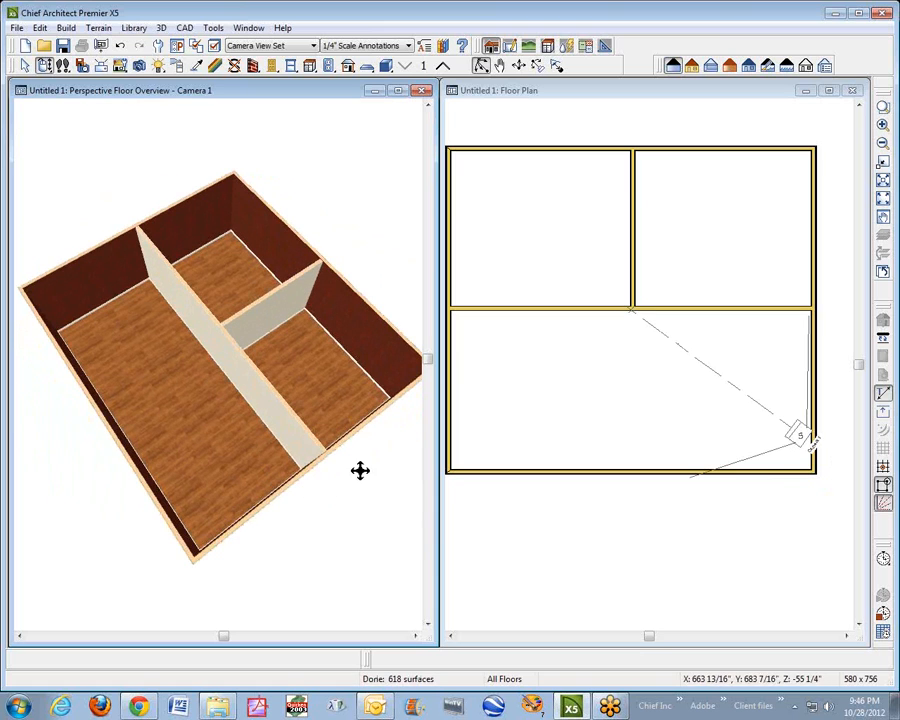
{"action": "key", "text": "space"}
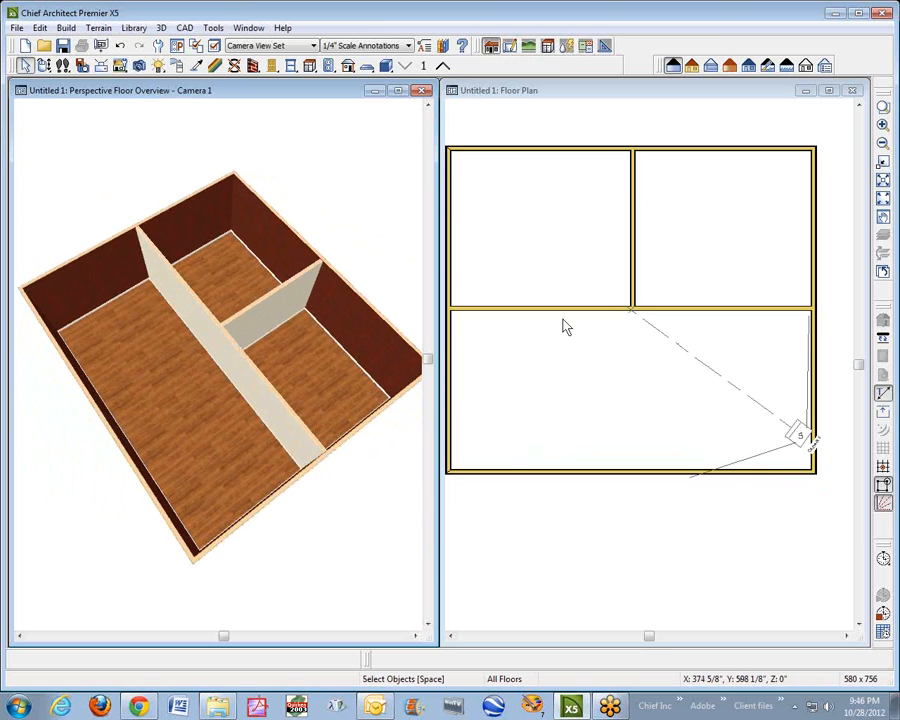
{"action": "left_click", "coordinate": [571, 310]}
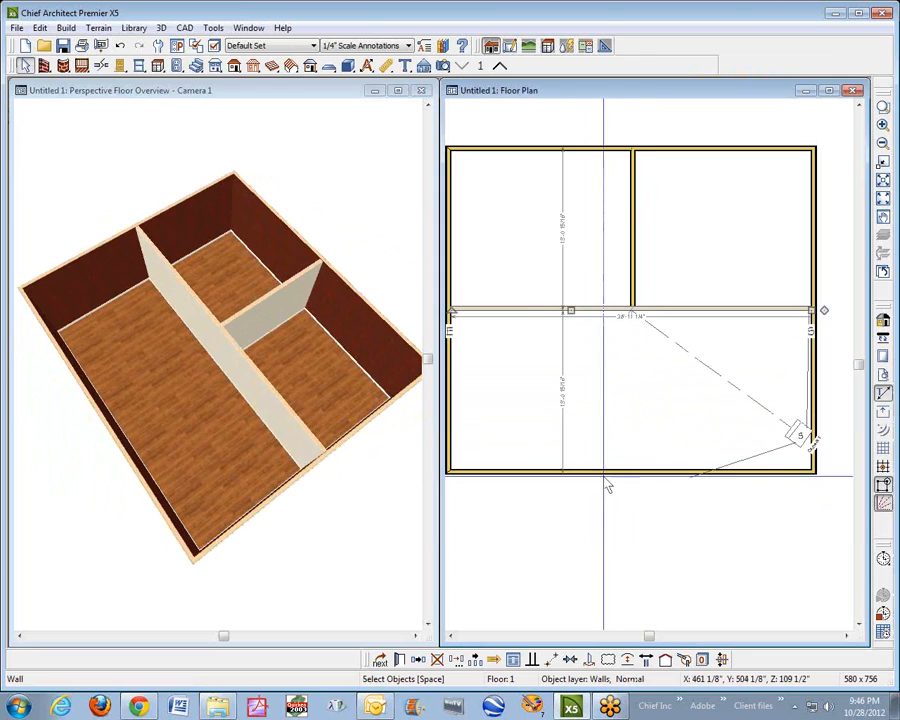
{"action": "left_click", "coordinate": [400, 662]}
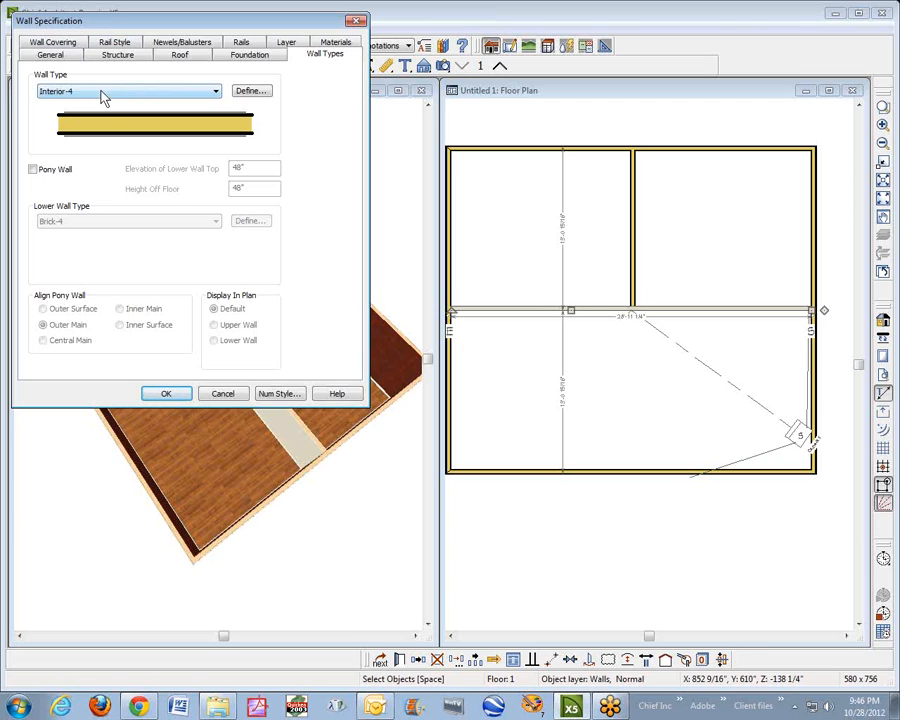
{"action": "left_click", "coordinate": [246, 98]}
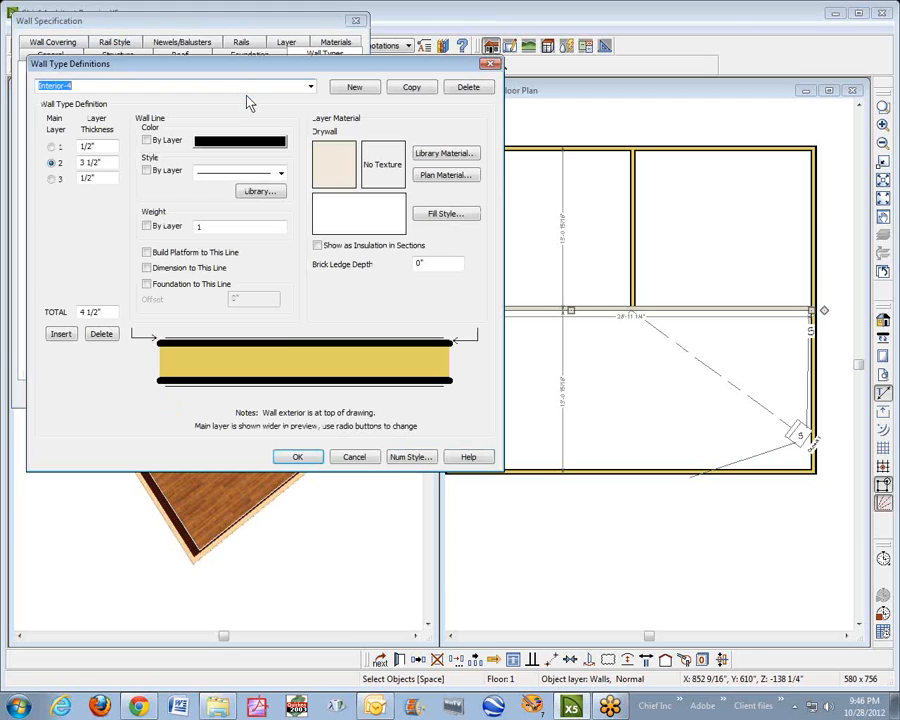
Set the third layer of Interior-4, the drywall on the lower side, to the plan material Hickory (dark)
{"action": "left_click", "coordinate": [279, 339]}
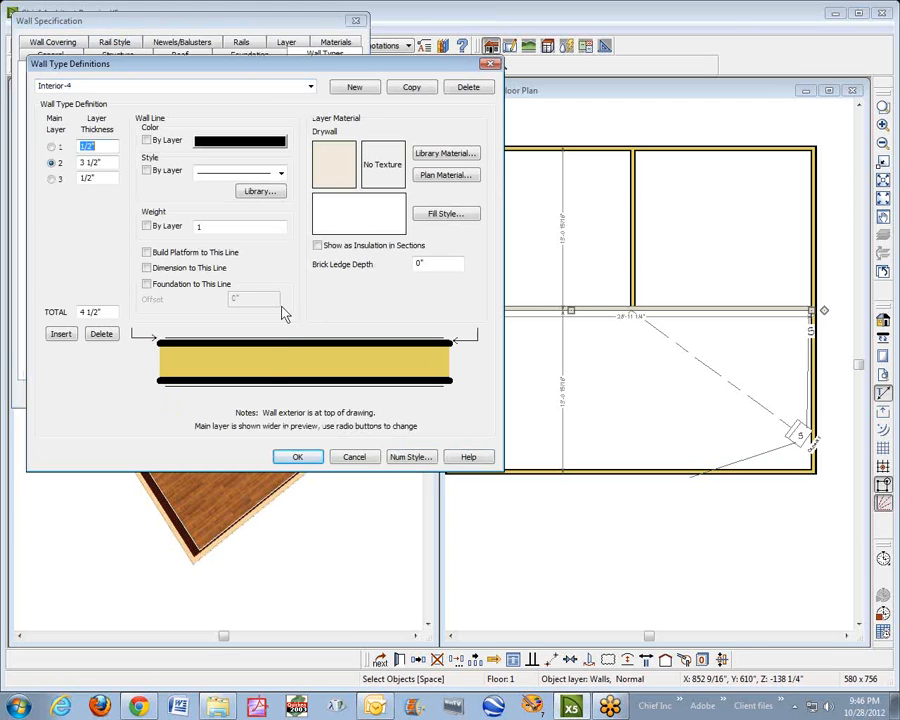
{"action": "left_click", "coordinate": [261, 392]}
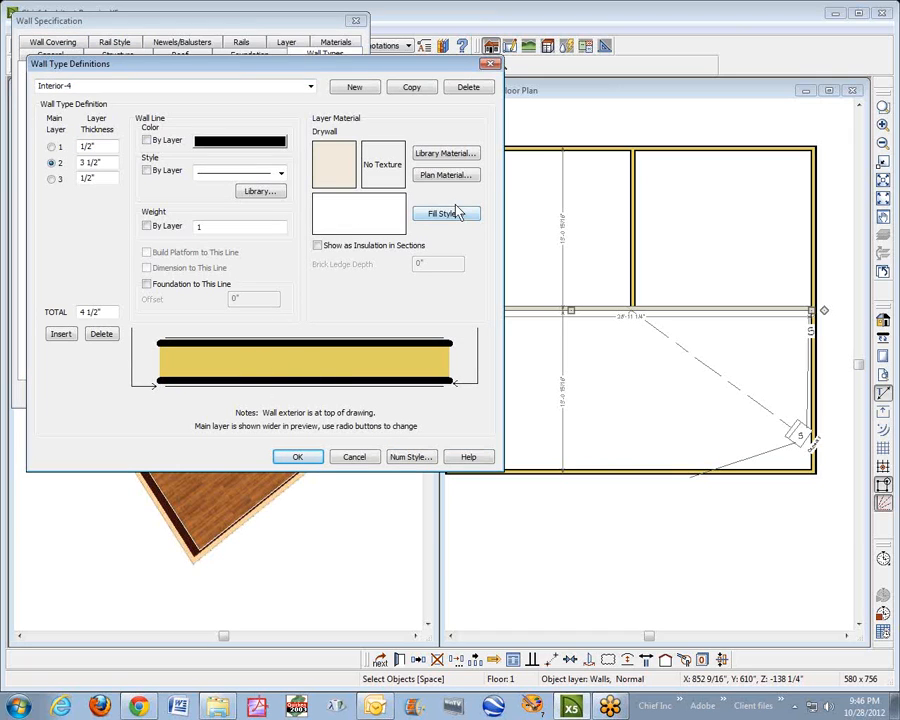
{"action": "left_click", "coordinate": [452, 176]}
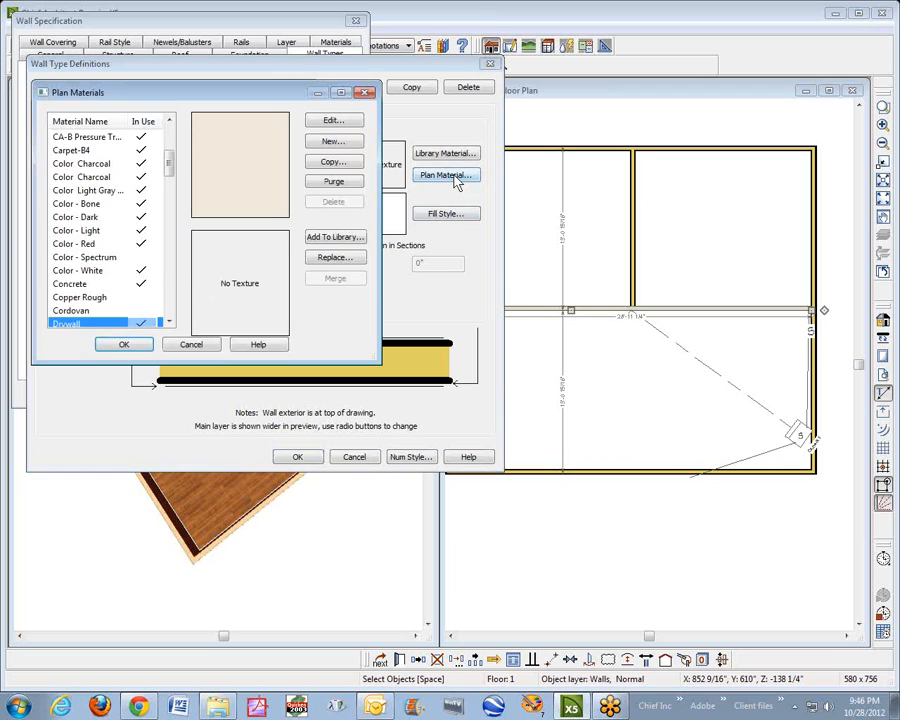
{"action": "key", "text": "h"}
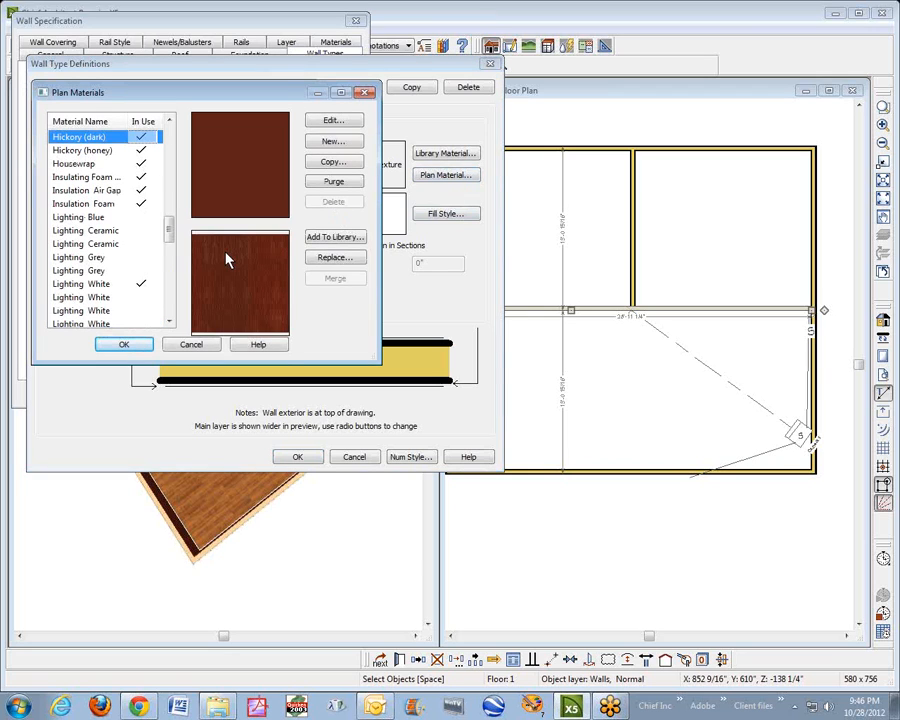
{"action": "left_click", "coordinate": [124, 344]}
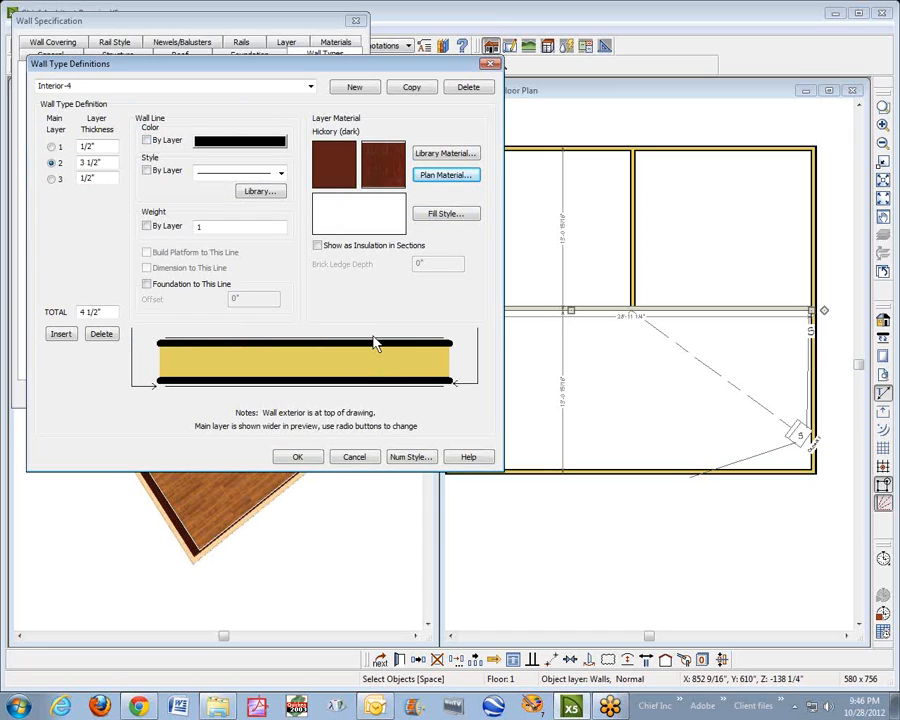
Set the first drywall layer of Interior-4 to the plan material Hickory (dark) and apply the wall specification
{"action": "left_click", "coordinate": [368, 345]}
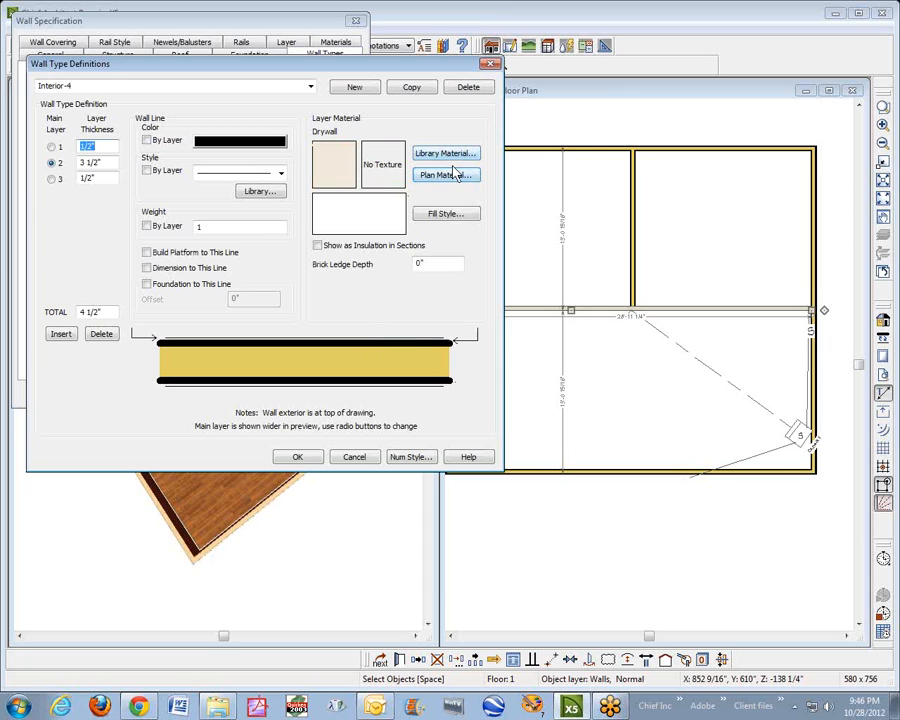
{"action": "left_click", "coordinate": [446, 176]}
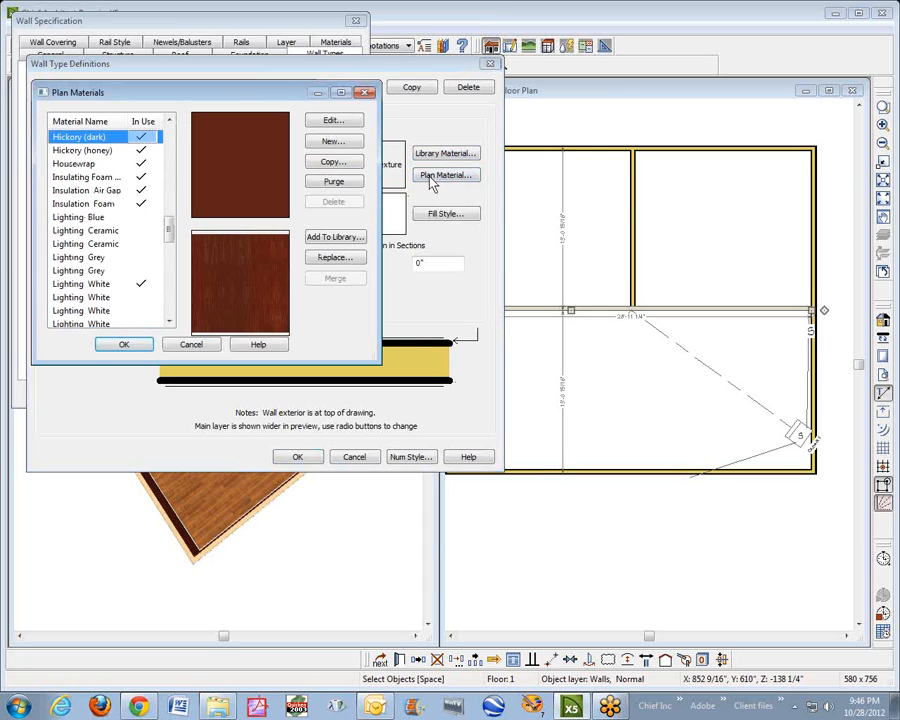
{"action": "left_click", "coordinate": [124, 344]}
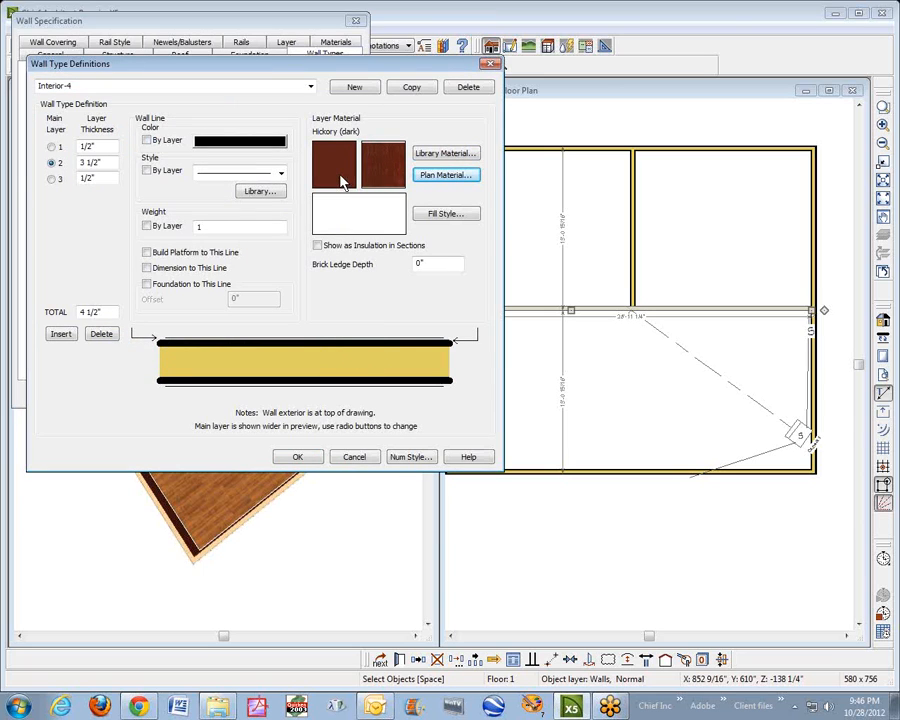
{"action": "left_click", "coordinate": [300, 457]}
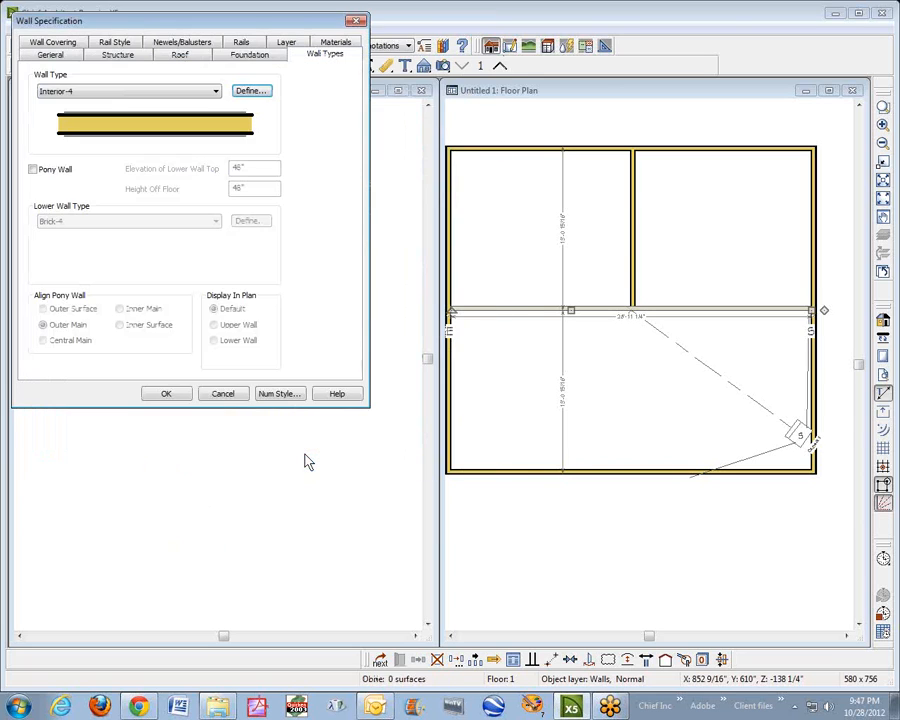
{"action": "left_click", "coordinate": [167, 394]}
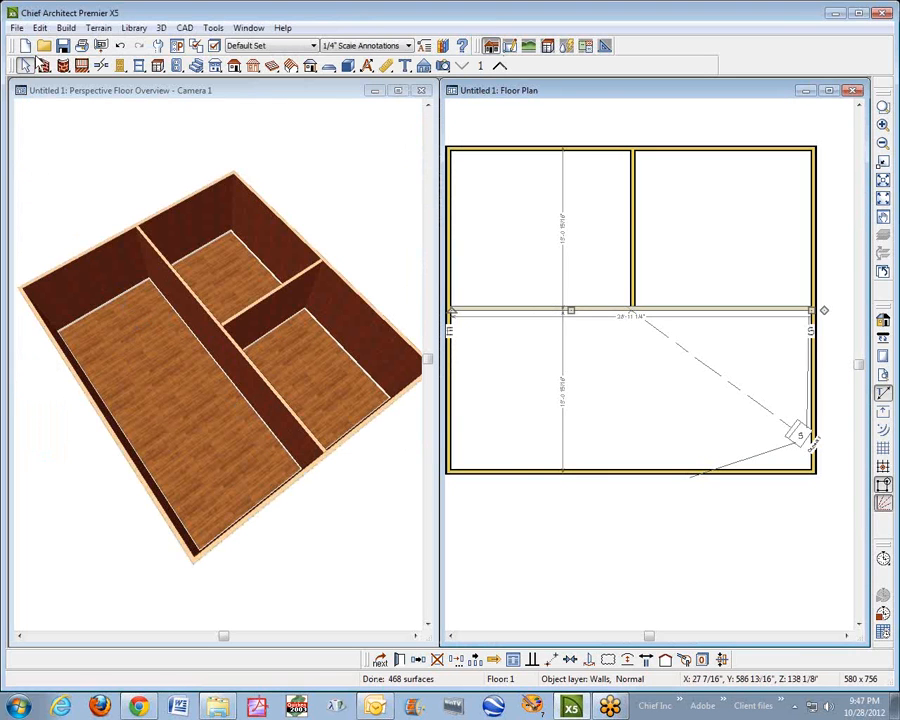
Inspect the wall material in the large room's specification from the 3D overview and close it without changes
{"action": "left_click", "coordinate": [53, 92]}
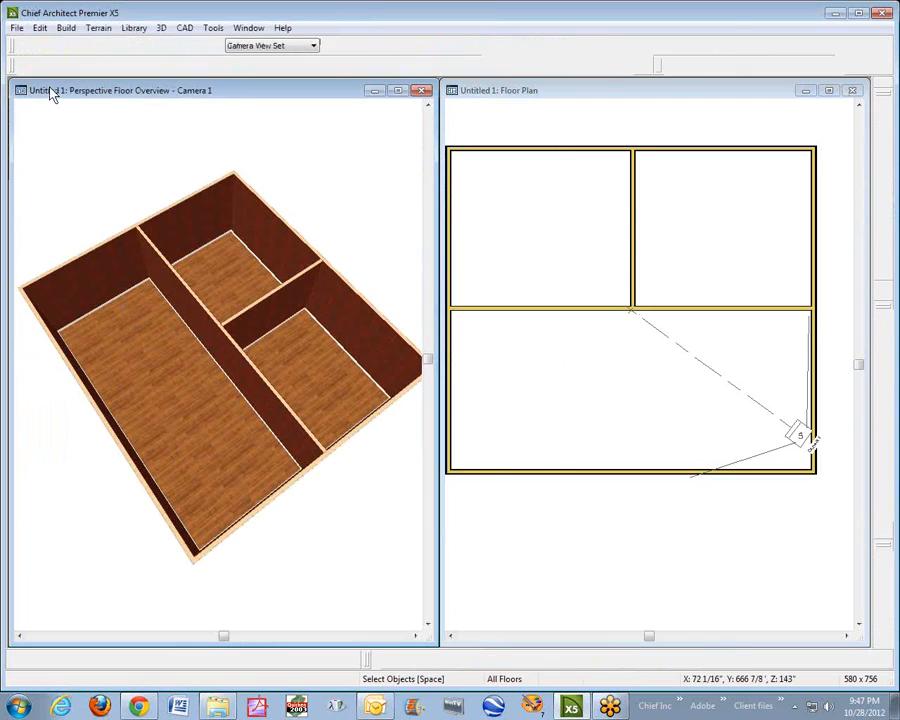
{"action": "left_click", "coordinate": [44, 65]}
{"action": "left_click_drag", "start_coordinate": [263, 360], "coordinate": [140, 350]}
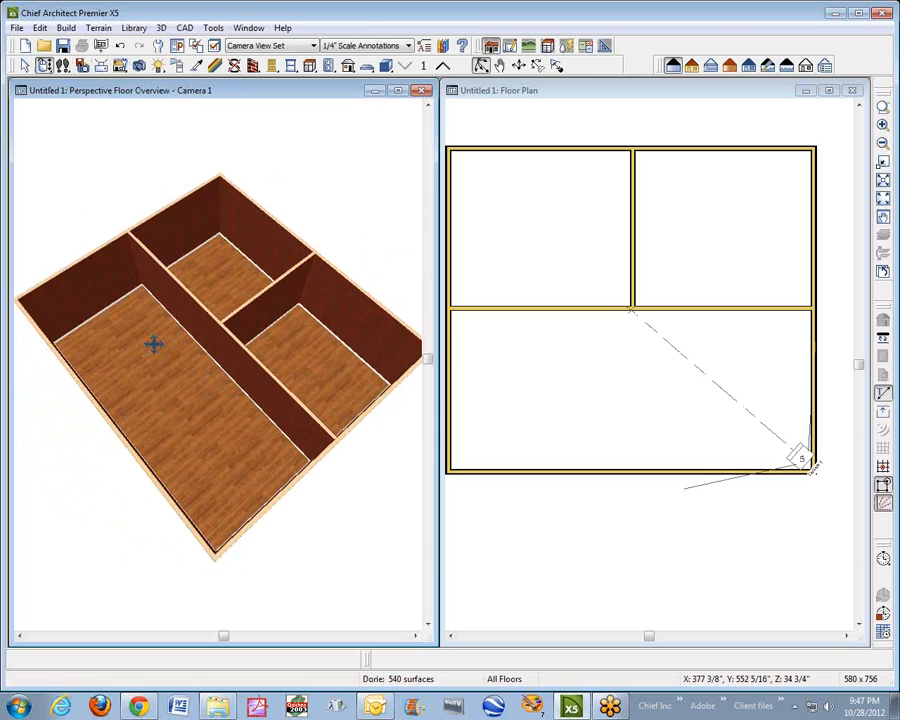
{"action": "right_click", "coordinate": [153, 343]}
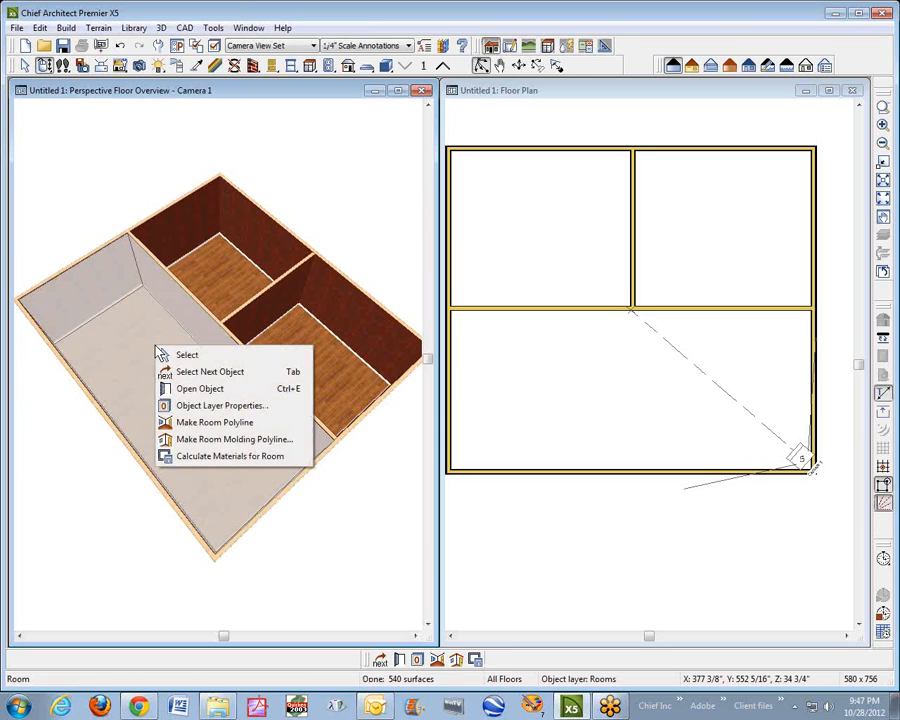
{"action": "left_click", "coordinate": [239, 396]}
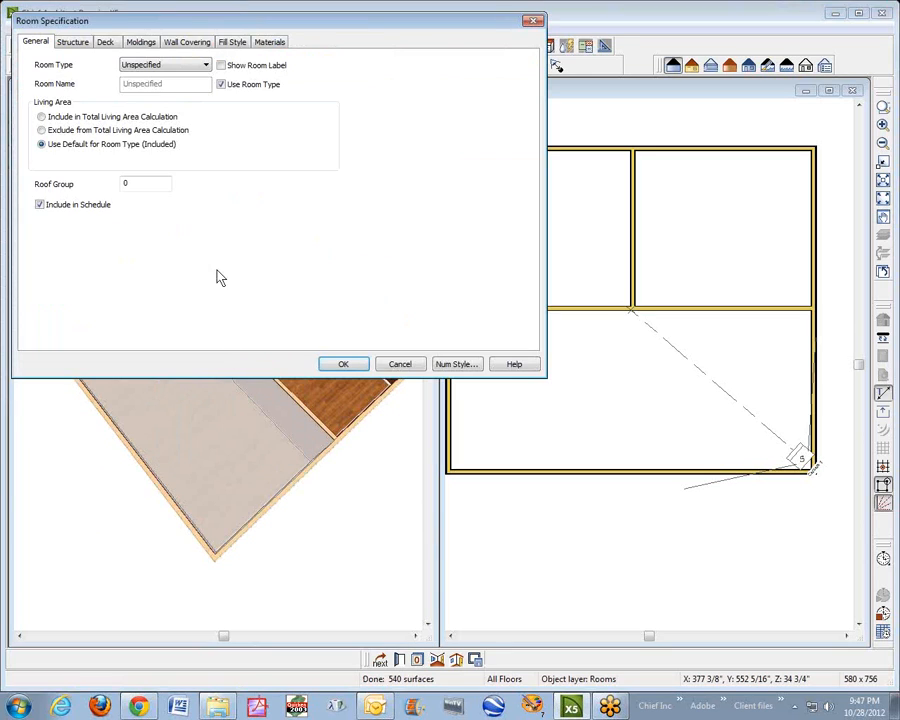
{"action": "left_click", "coordinate": [276, 44]}
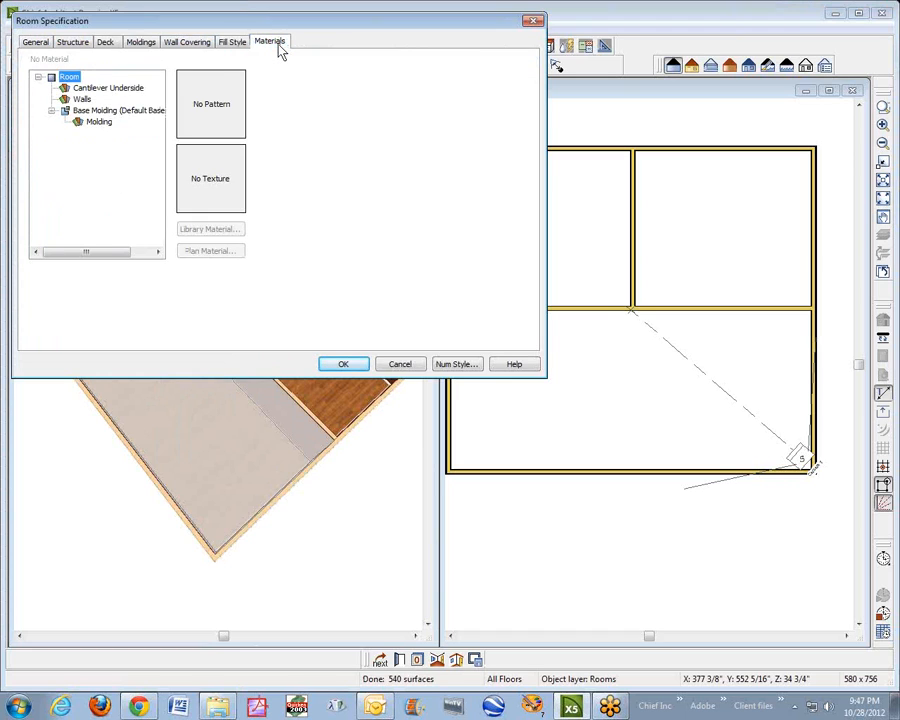
{"action": "left_click", "coordinate": [80, 99]}
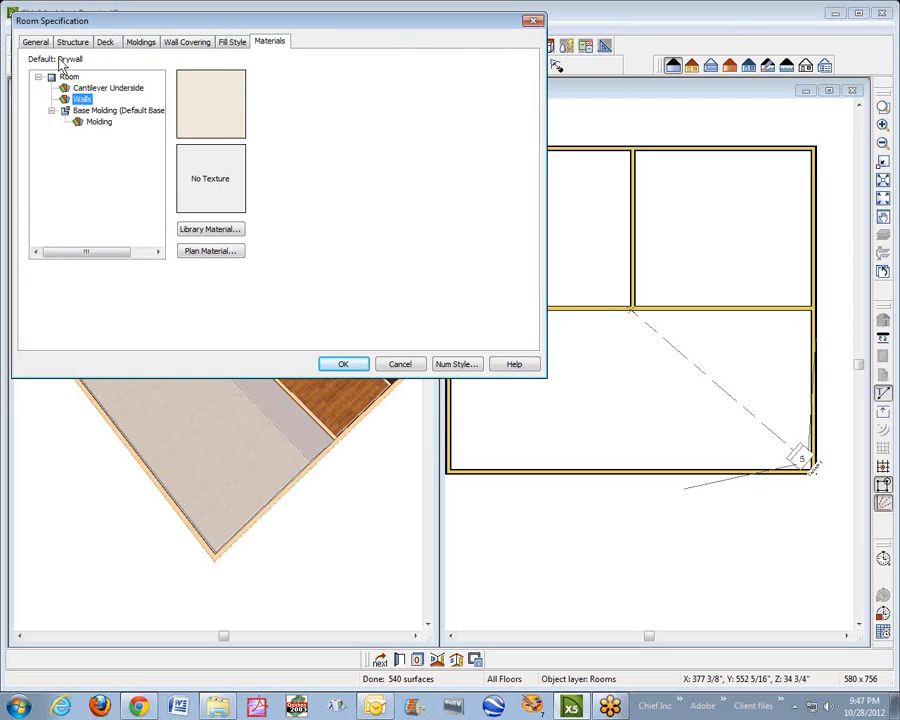
{"action": "left_click", "coordinate": [412, 364]}
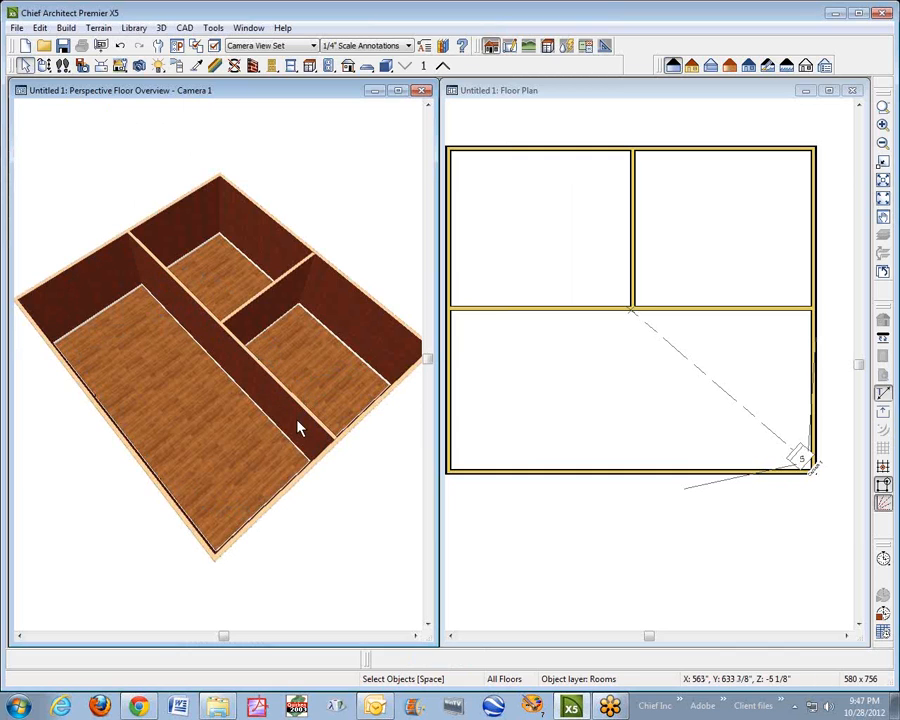
Reopen the large room's specification from the 3D overview, check its Walls material and cancel out
{"action": "right_click", "coordinate": [188, 397]}
{"action": "left_click", "coordinate": [236, 433]}
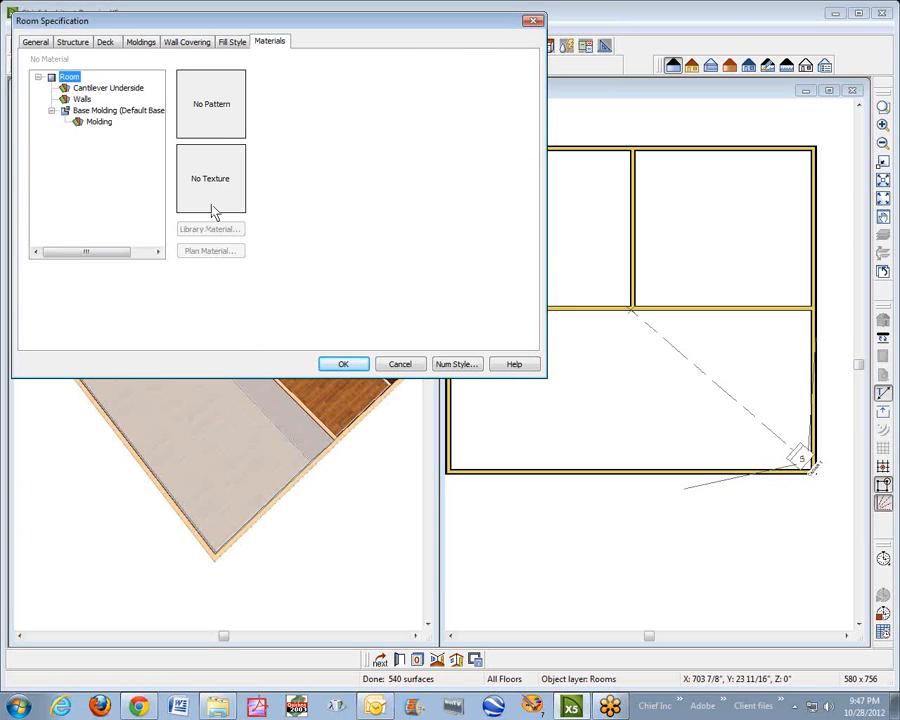
{"action": "left_click", "coordinate": [81, 99]}
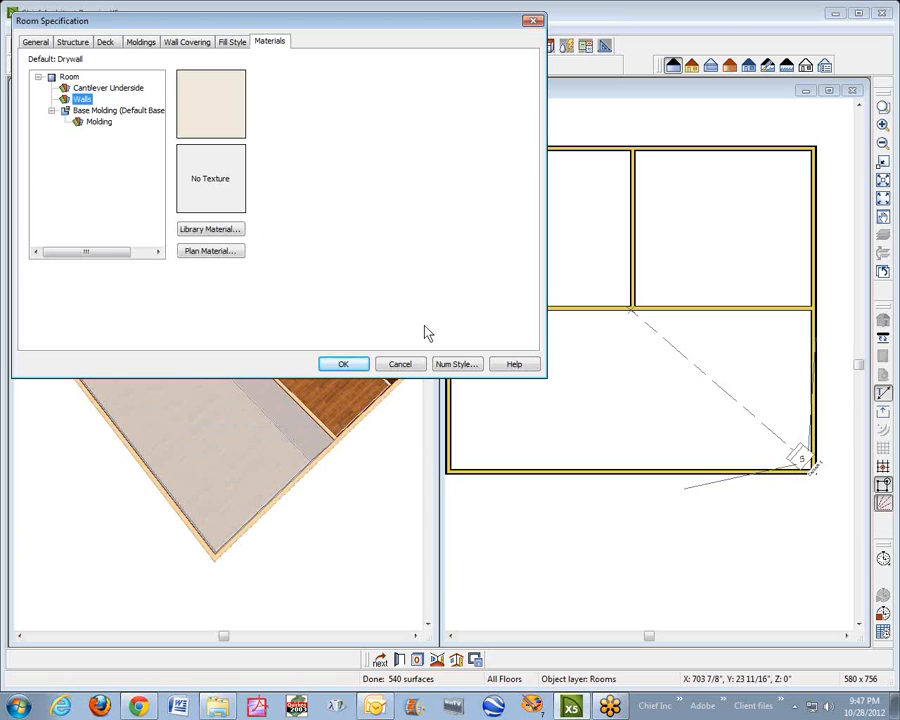
{"action": "left_click", "coordinate": [417, 364]}
{"action": "left_click", "coordinate": [304, 195]}
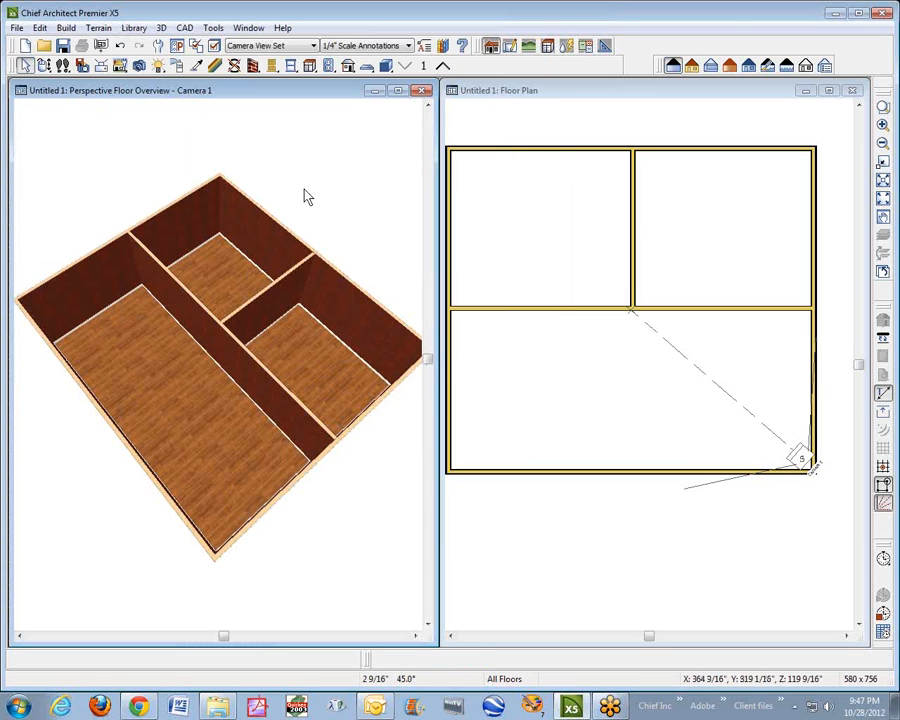
Set the first layer of the Interior-4 wall type, from the long horizontal interior wall, back to the plan material Drywall
{"action": "left_click", "coordinate": [585, 315]}
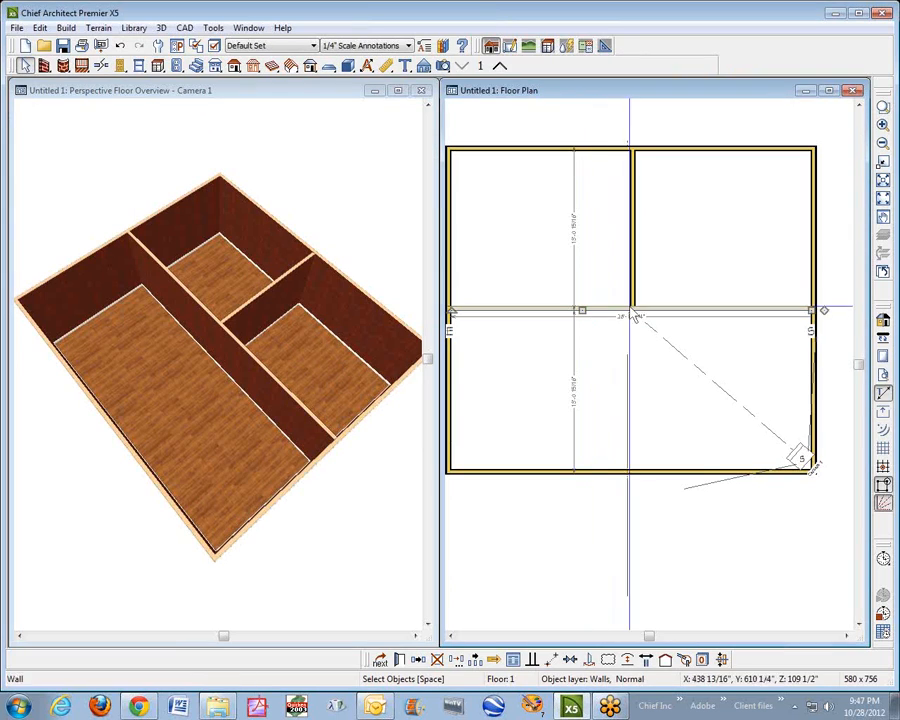
{"action": "left_click", "coordinate": [397, 659]}
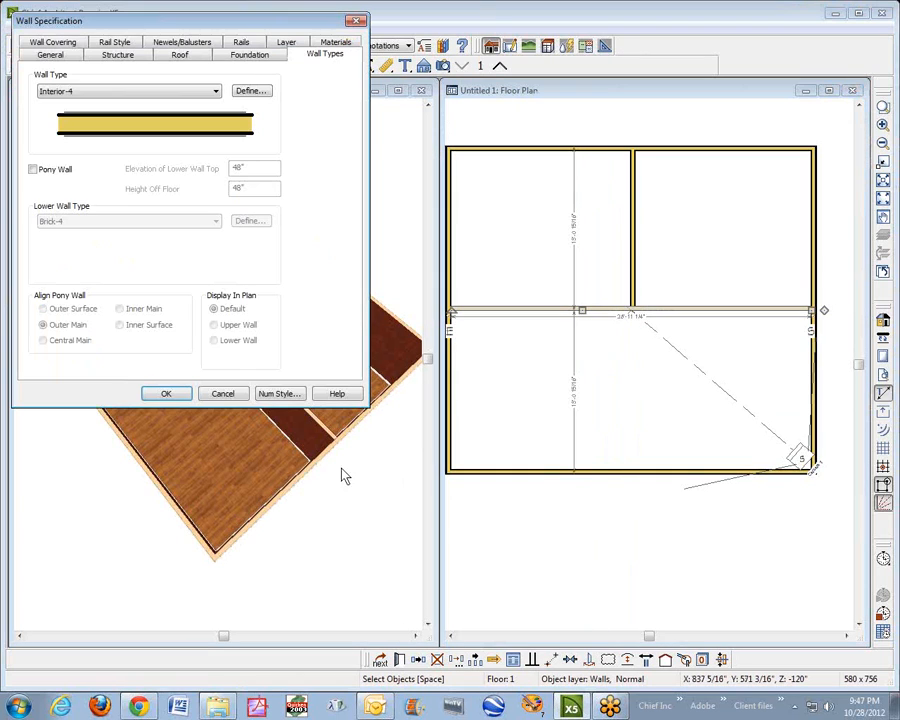
{"action": "left_click", "coordinate": [250, 92]}
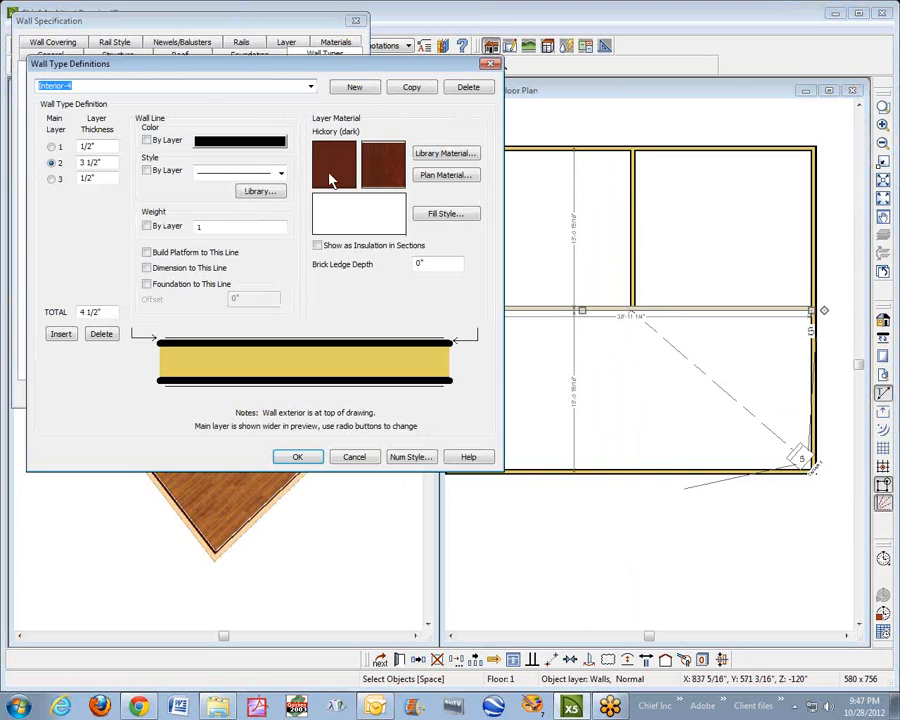
{"action": "left_click", "coordinate": [440, 178]}
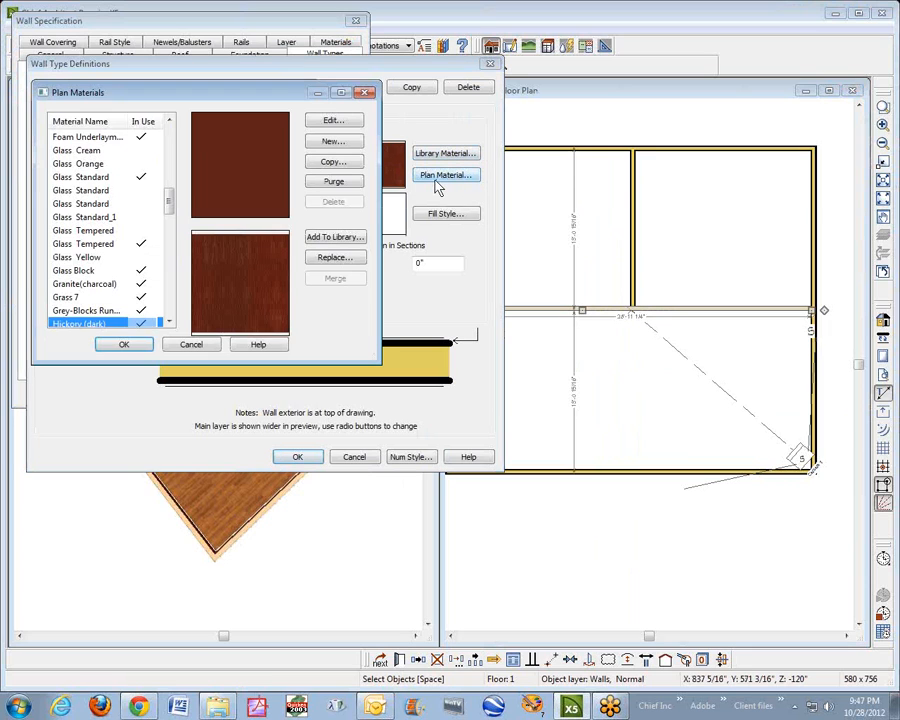
{"action": "key", "text": "d"}
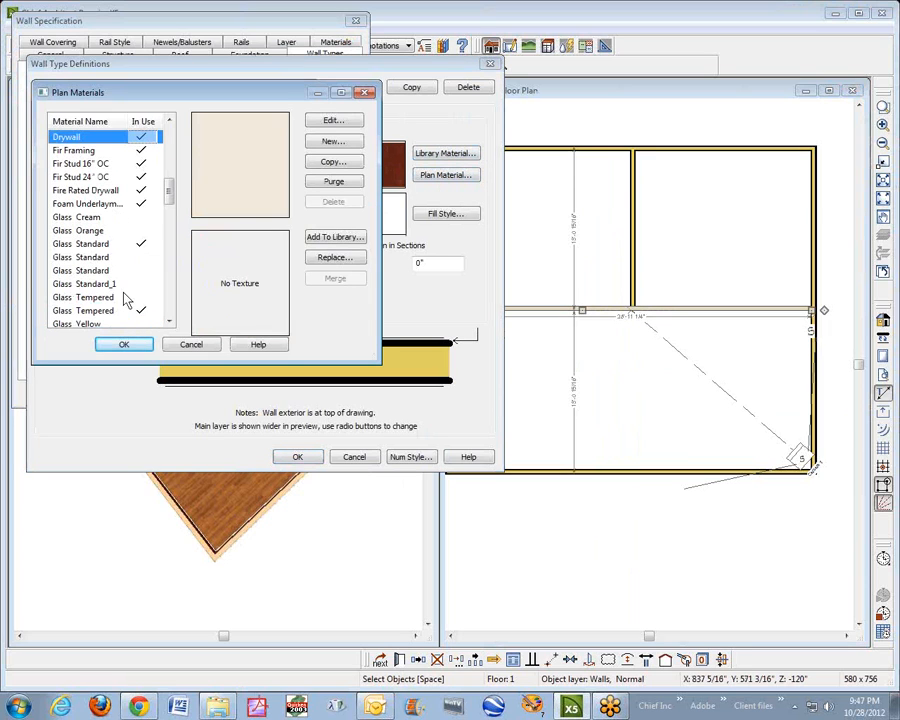
{"action": "left_click", "coordinate": [129, 354]}
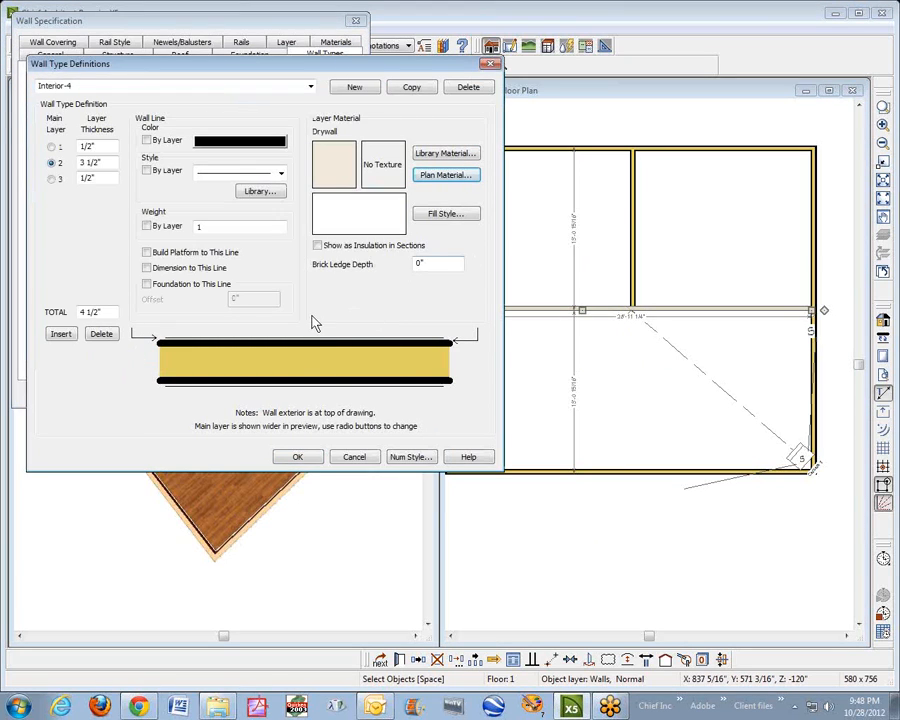
Set the third layer of Interior-4, on the wall's lower side, to Drywall and apply the wall specification
{"action": "left_click", "coordinate": [295, 390]}
{"action": "left_click", "coordinate": [463, 178]}
{"action": "key", "text": "d"}
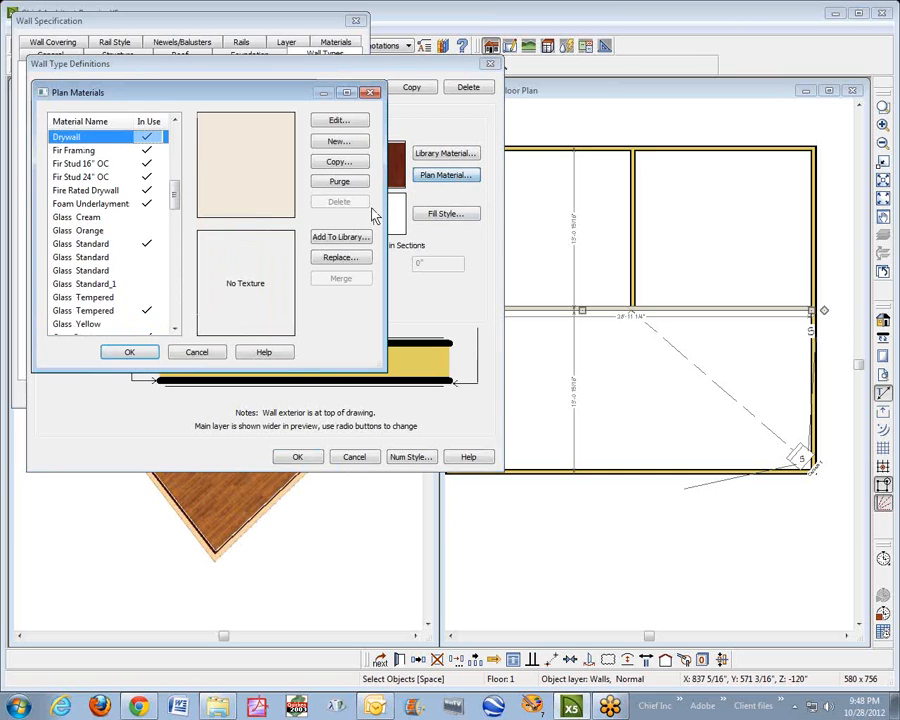
{"action": "left_click", "coordinate": [132, 356]}
{"action": "left_click", "coordinate": [298, 457]}
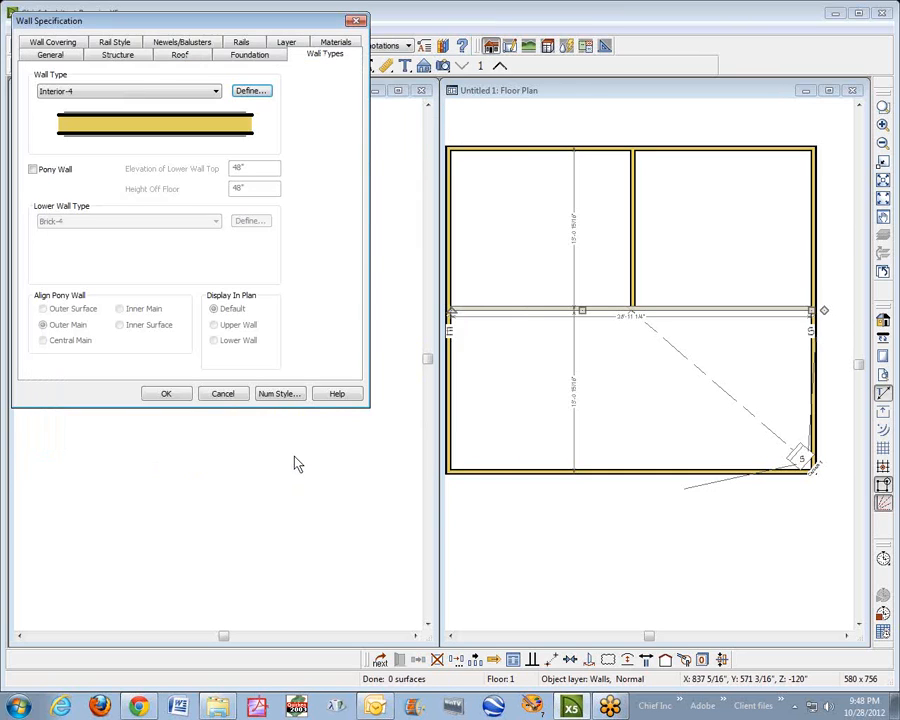
{"action": "left_click", "coordinate": [177, 394]}
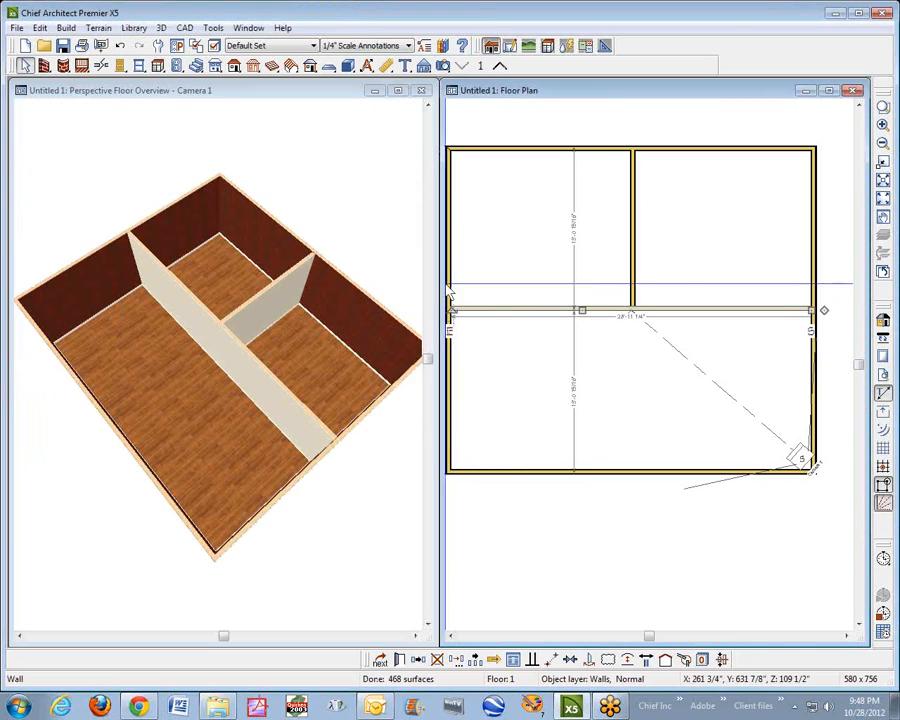
Set the innermost 1/2" layer of the exterior wall type Siding-4 to the plan material Drywall and apply the wall specification
{"action": "left_click", "coordinate": [448, 285]}
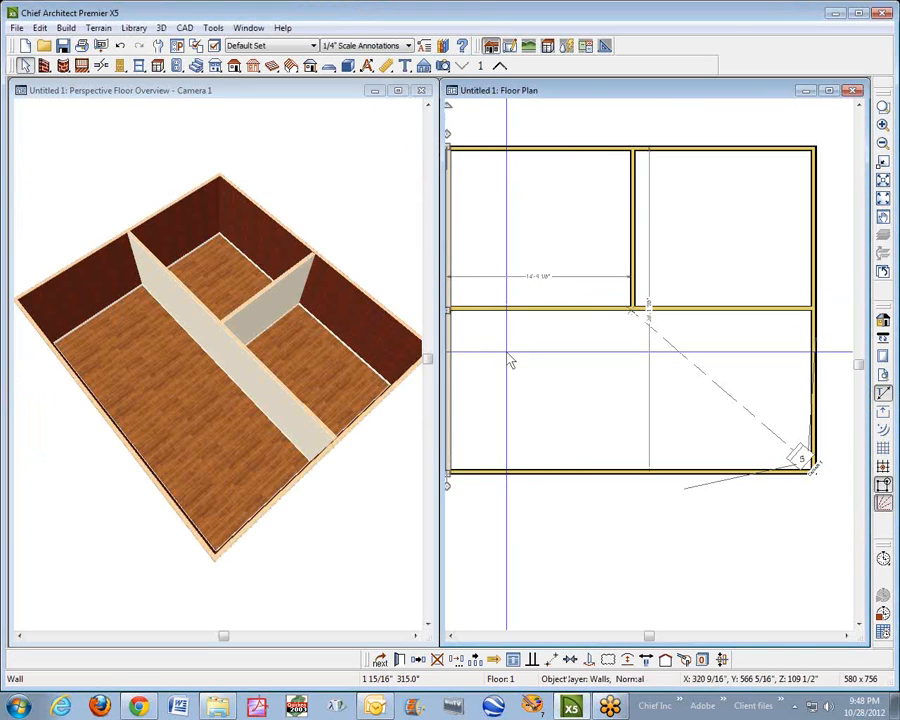
{"action": "left_click", "coordinate": [398, 659]}
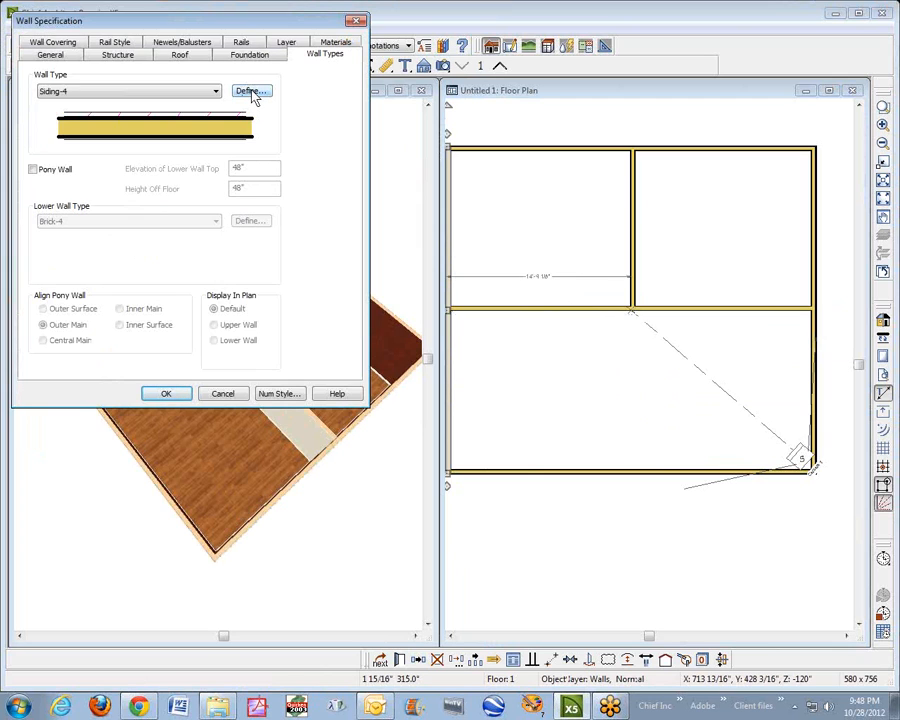
{"action": "left_click", "coordinate": [250, 92]}
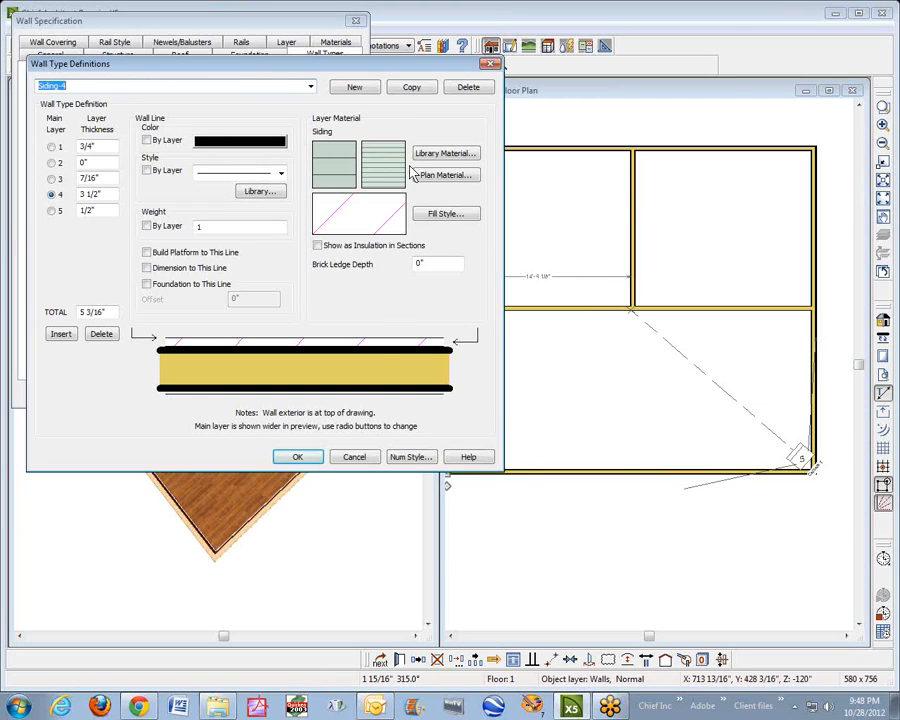
{"action": "left_click", "coordinate": [316, 400]}
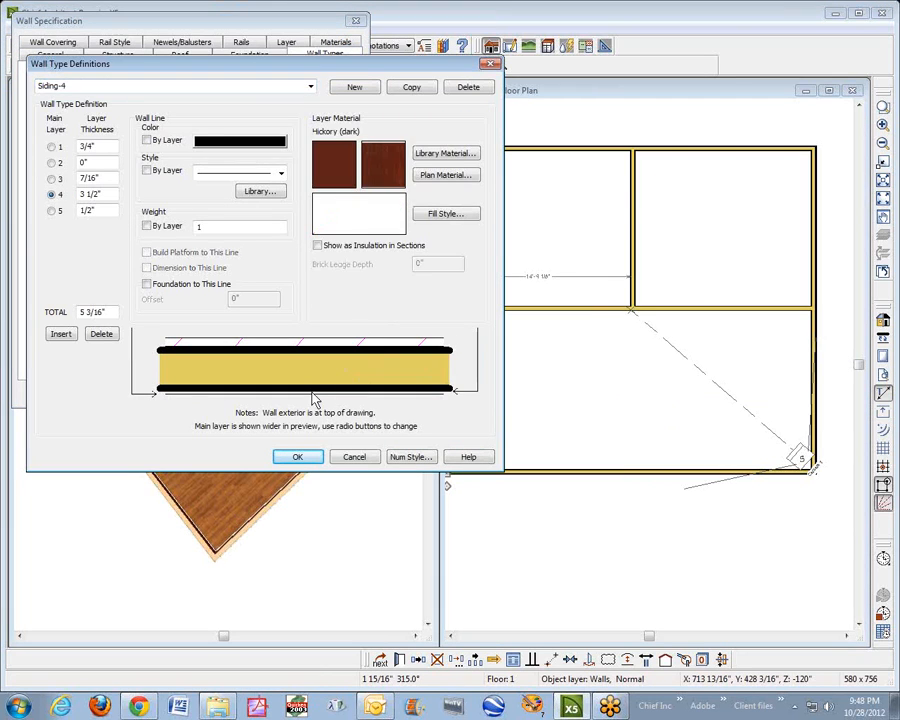
{"action": "left_click", "coordinate": [445, 176]}
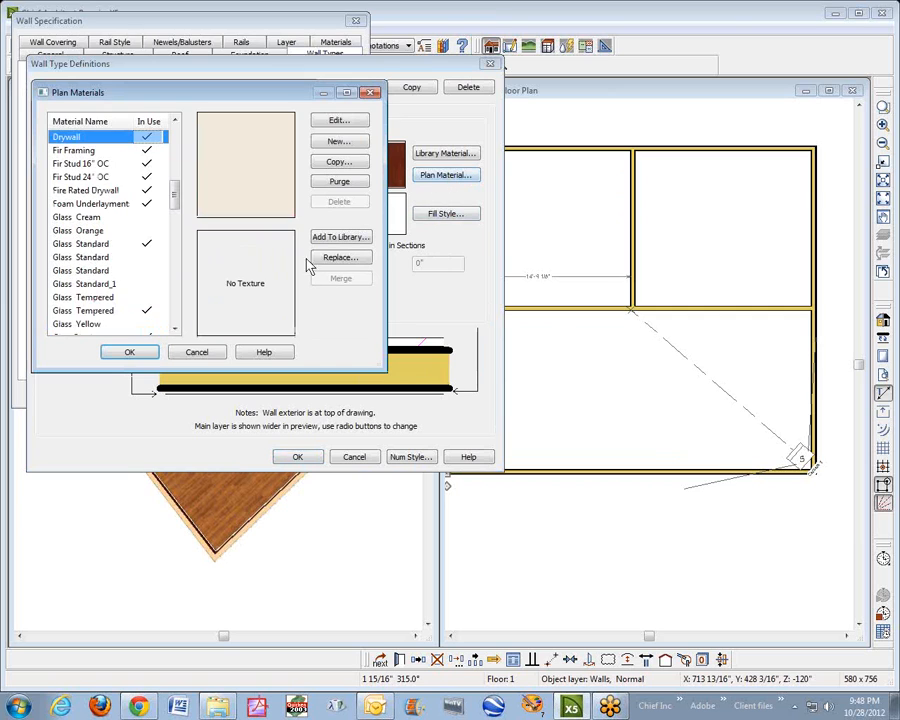
{"action": "left_click", "coordinate": [126, 351]}
{"action": "left_click", "coordinate": [299, 459]}
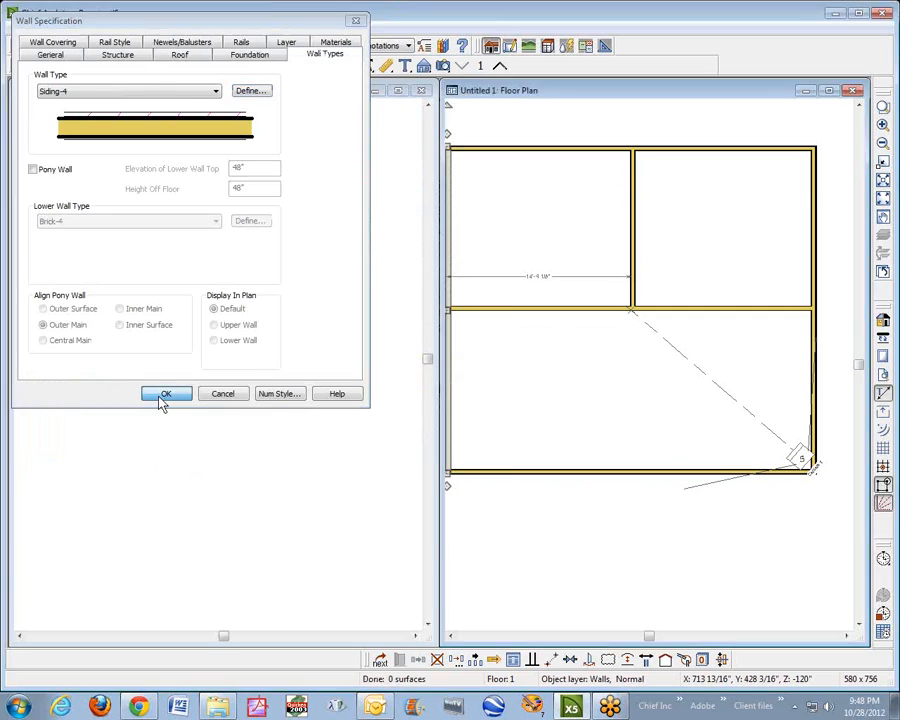
{"action": "left_click", "coordinate": [163, 393]}
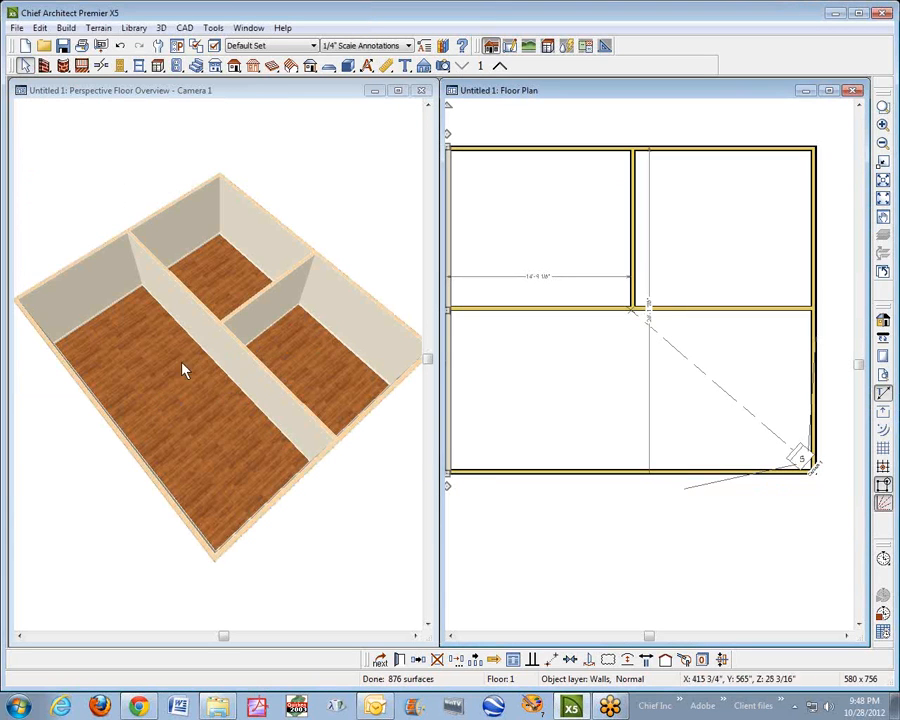
Try the plan material Hickory (dark) on the Walls component of the large room through its room specification
{"action": "left_click", "coordinate": [131, 384]}
{"action": "right_click", "coordinate": [130, 380]}
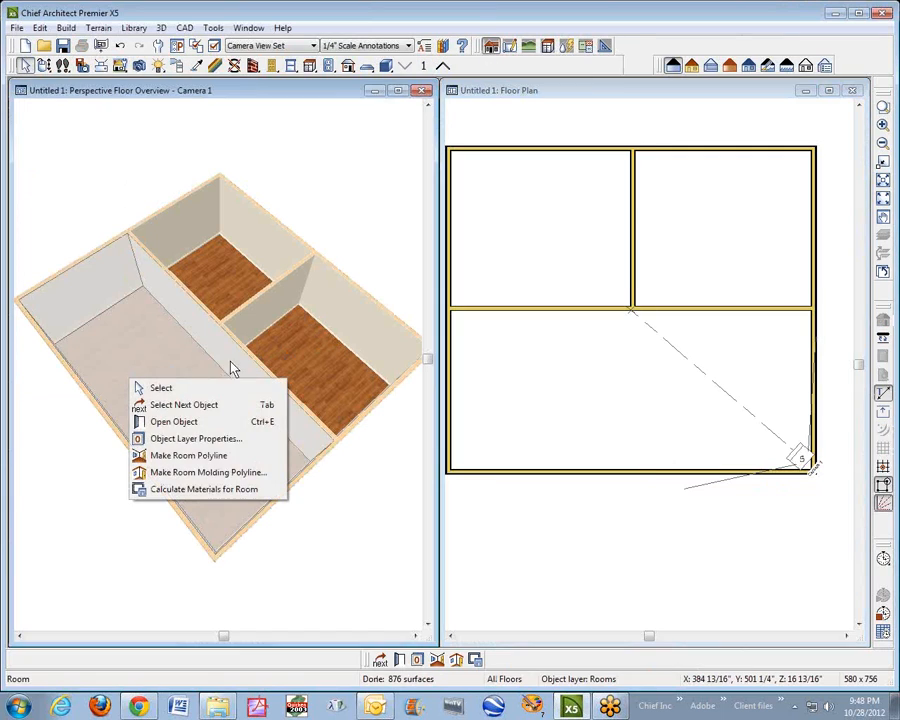
{"action": "left_click", "coordinate": [172, 422]}
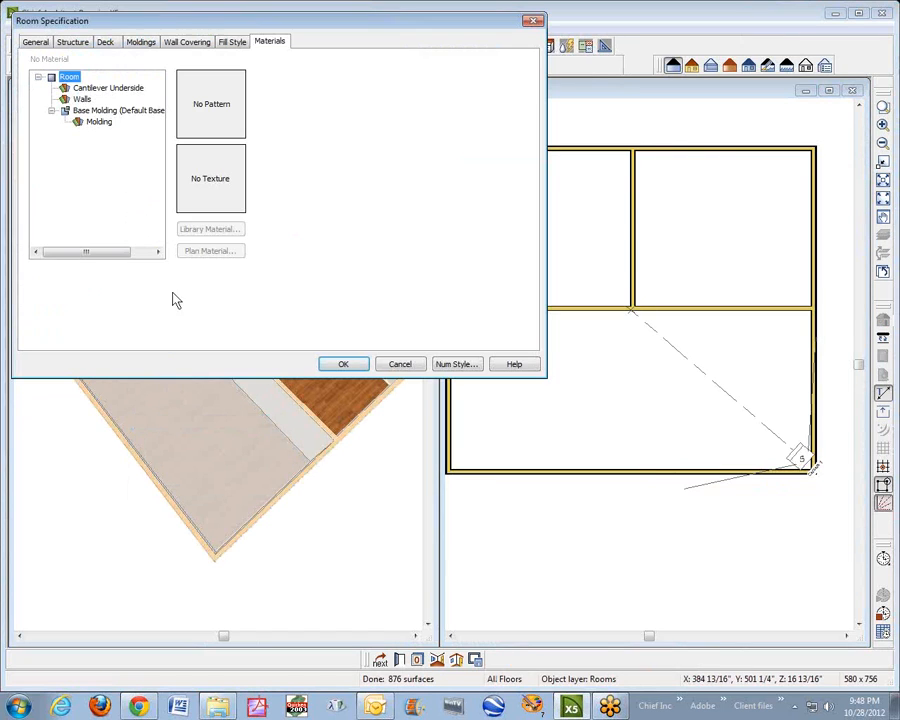
{"action": "left_click", "coordinate": [82, 100]}
{"action": "left_click", "coordinate": [220, 252]}
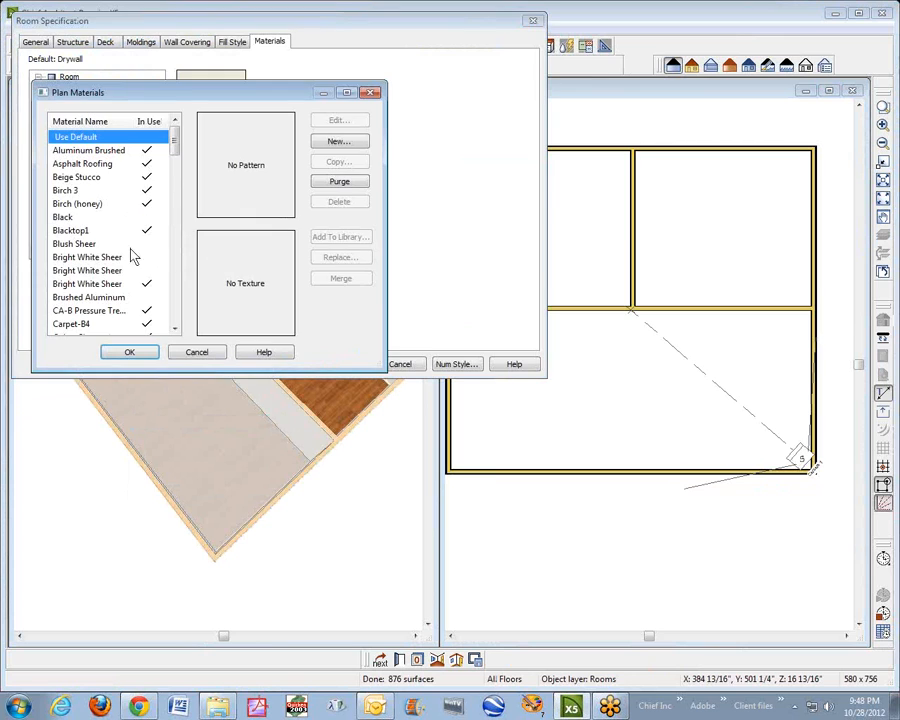
{"action": "key", "text": "h"}
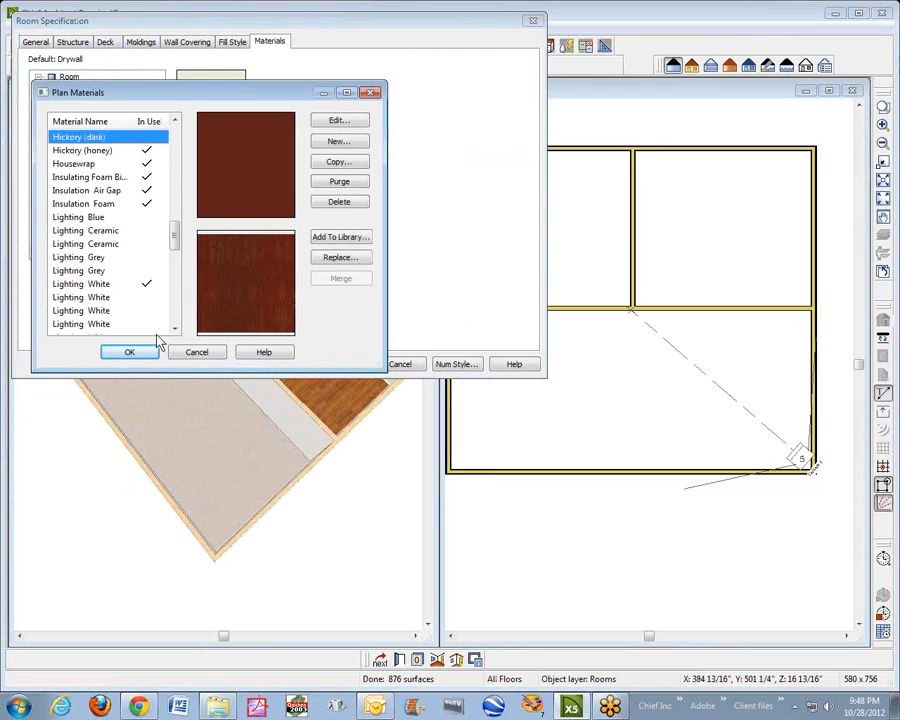
{"action": "left_click", "coordinate": [127, 354]}
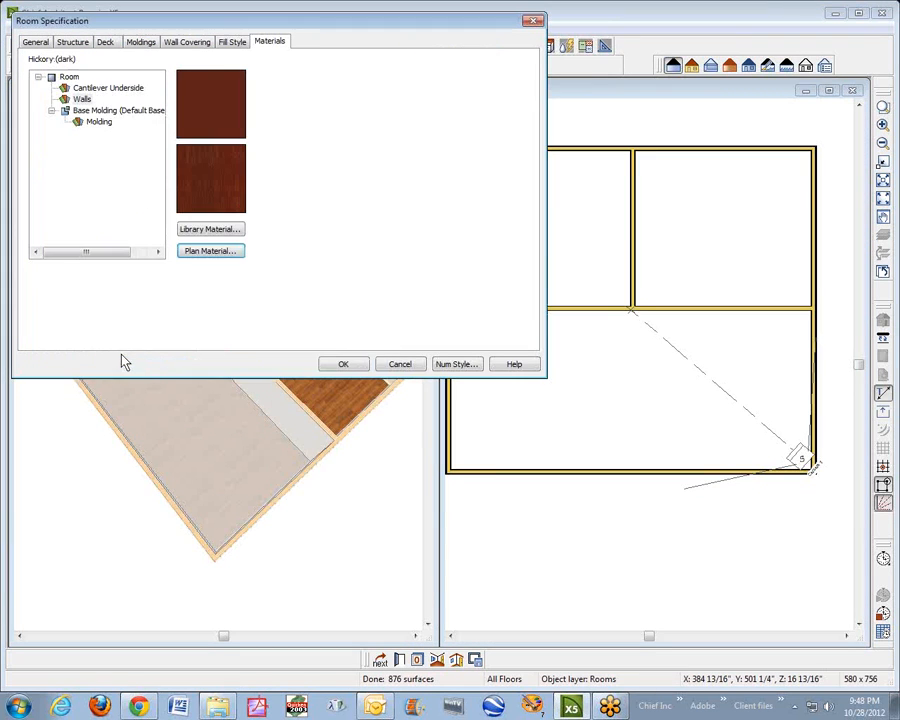
{"action": "left_click", "coordinate": [343, 364]}
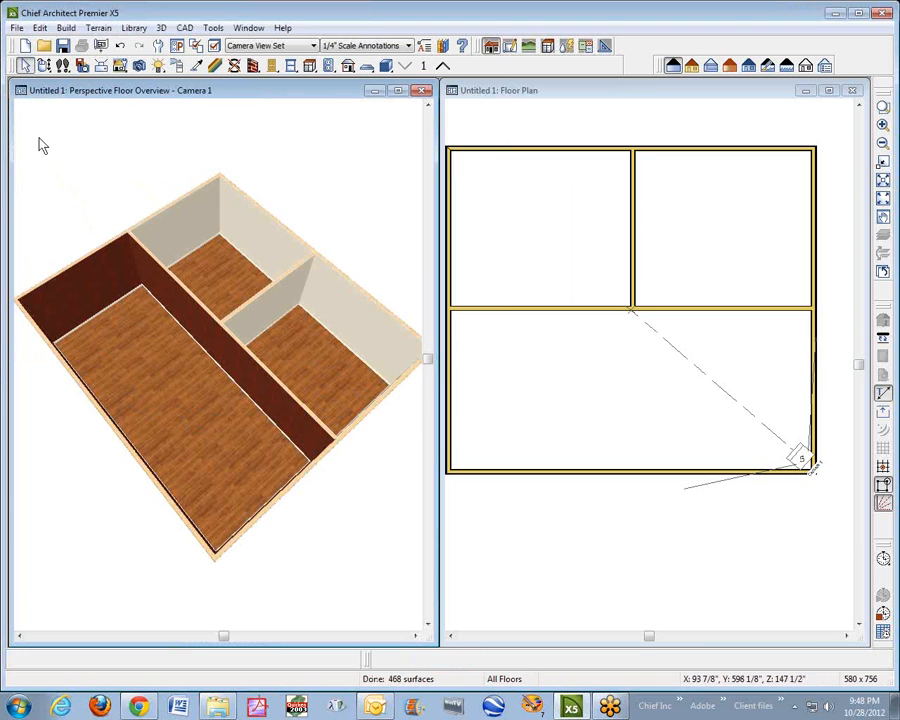
Set the plan's default material for Walls (Interior)/Soffits to the plan material Hickory (dark) in the material defaults
{"action": "left_click", "coordinate": [44, 65]}
{"action": "left_click_drag", "start_coordinate": [238, 322], "coordinate": [143, 388]}
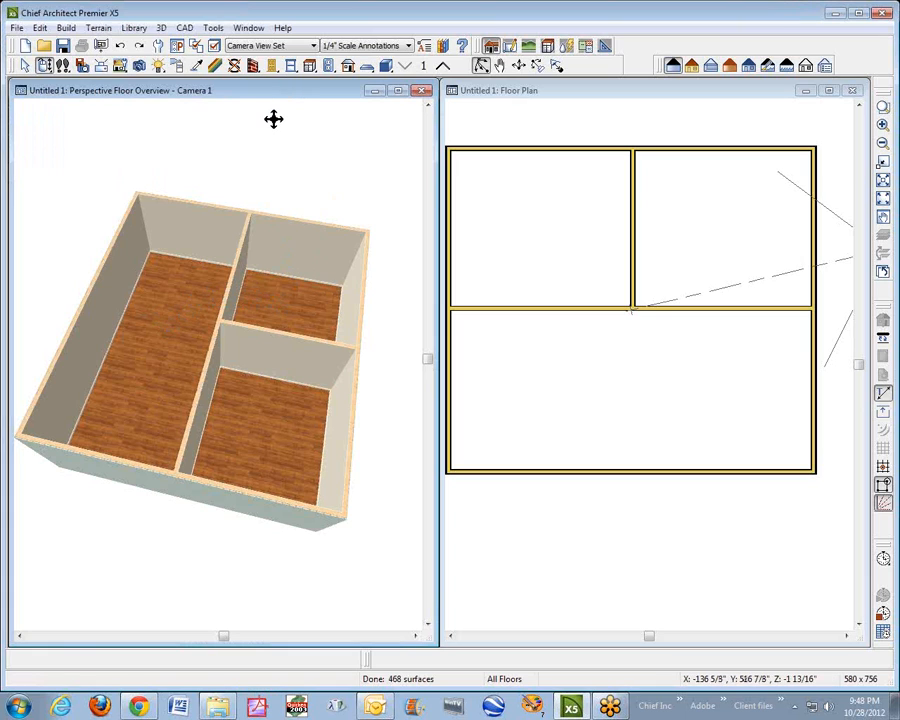
{"action": "left_click", "coordinate": [40, 27]}
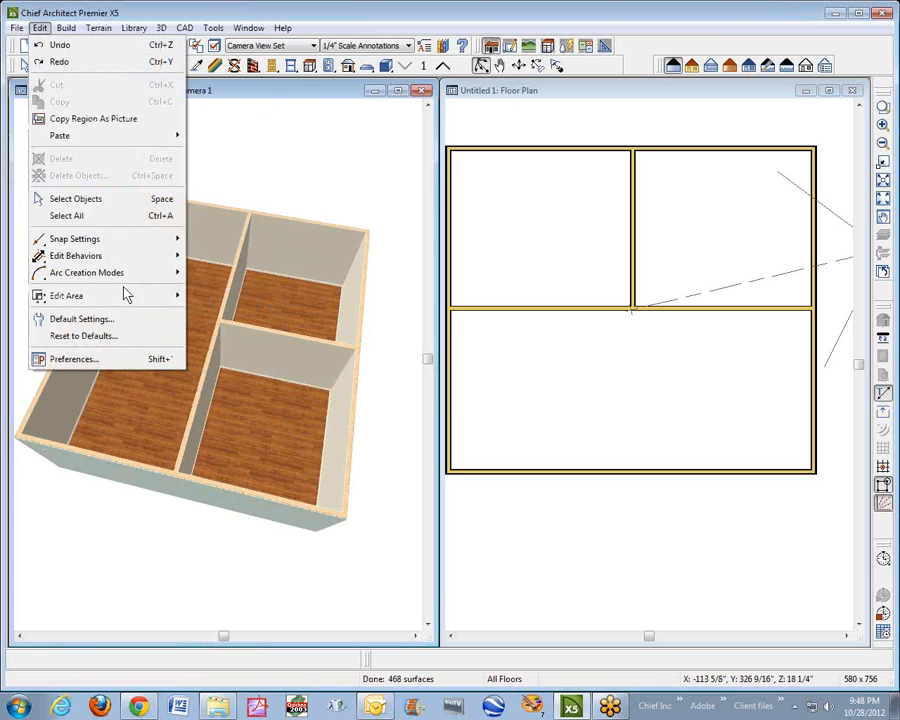
{"action": "left_click", "coordinate": [80, 318]}
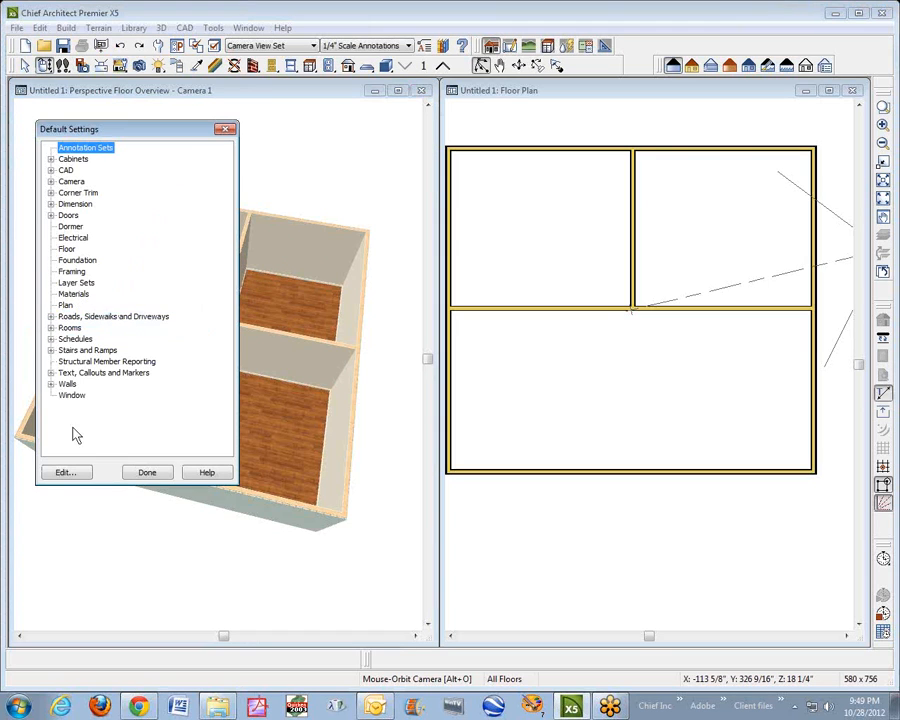
{"action": "left_click", "coordinate": [73, 294]}
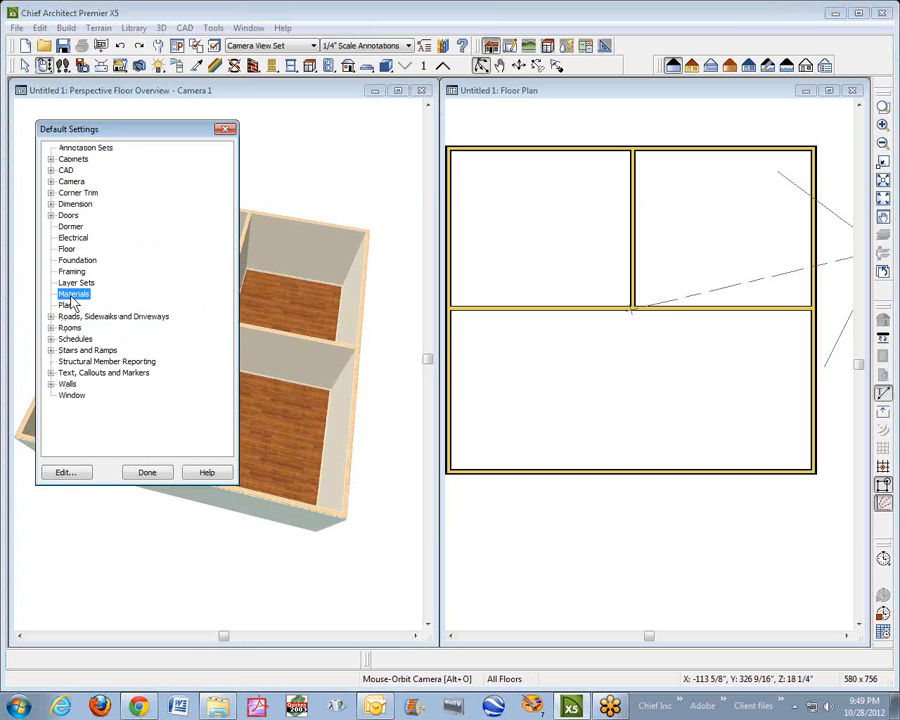
{"action": "left_click", "coordinate": [68, 474]}
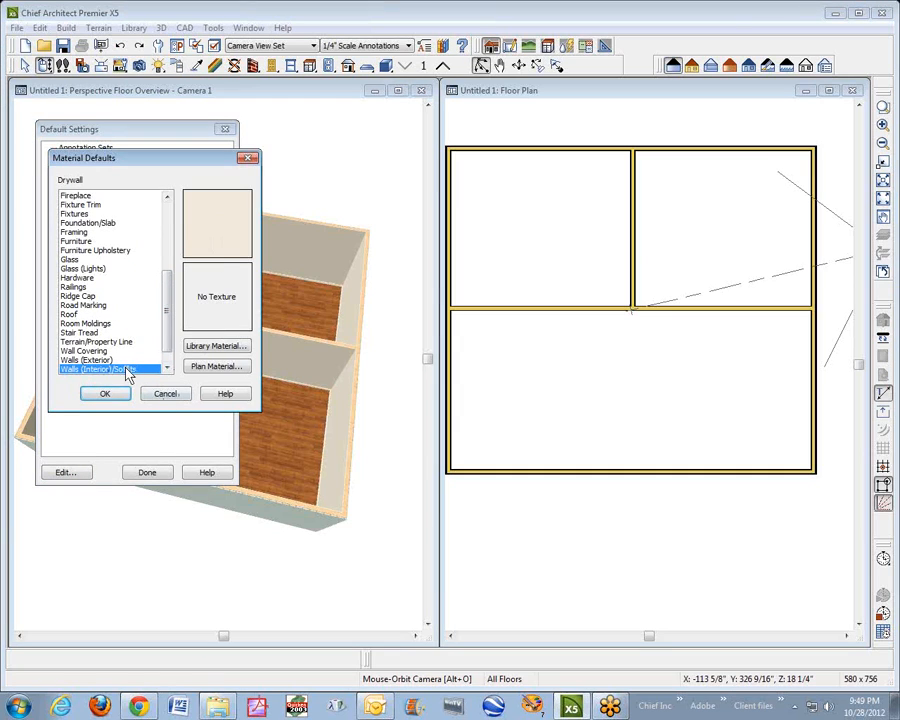
{"action": "left_click", "coordinate": [229, 345]}
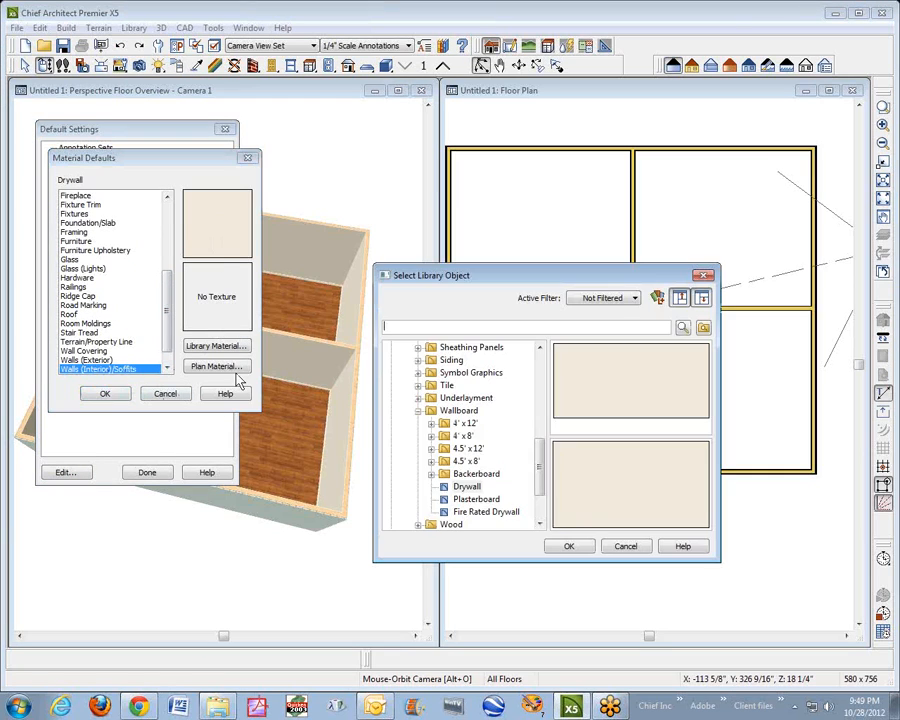
{"action": "left_click", "coordinate": [625, 547]}
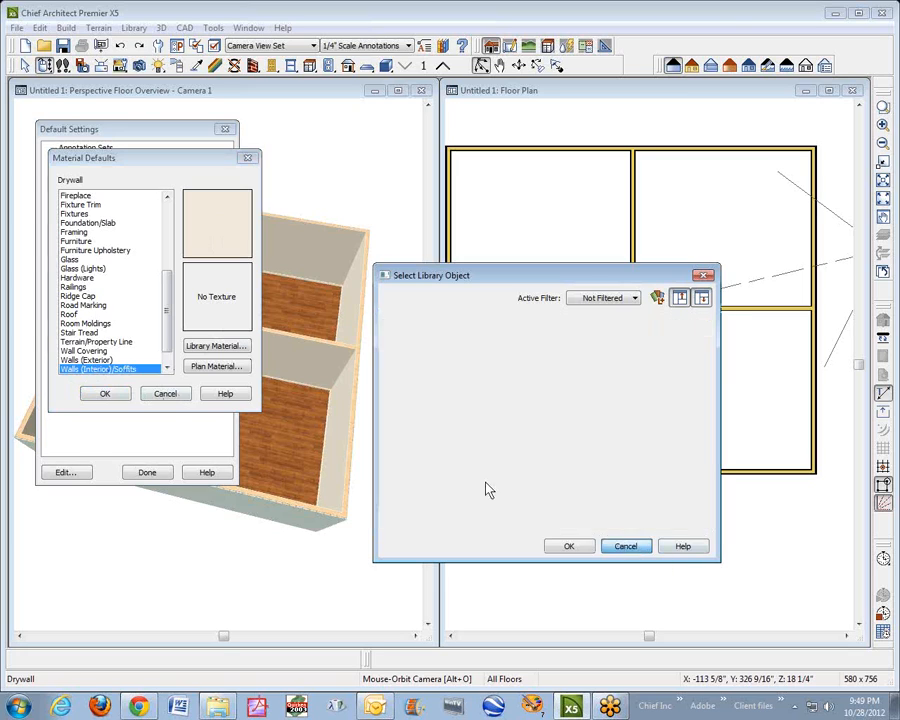
{"action": "left_click", "coordinate": [216, 366]}
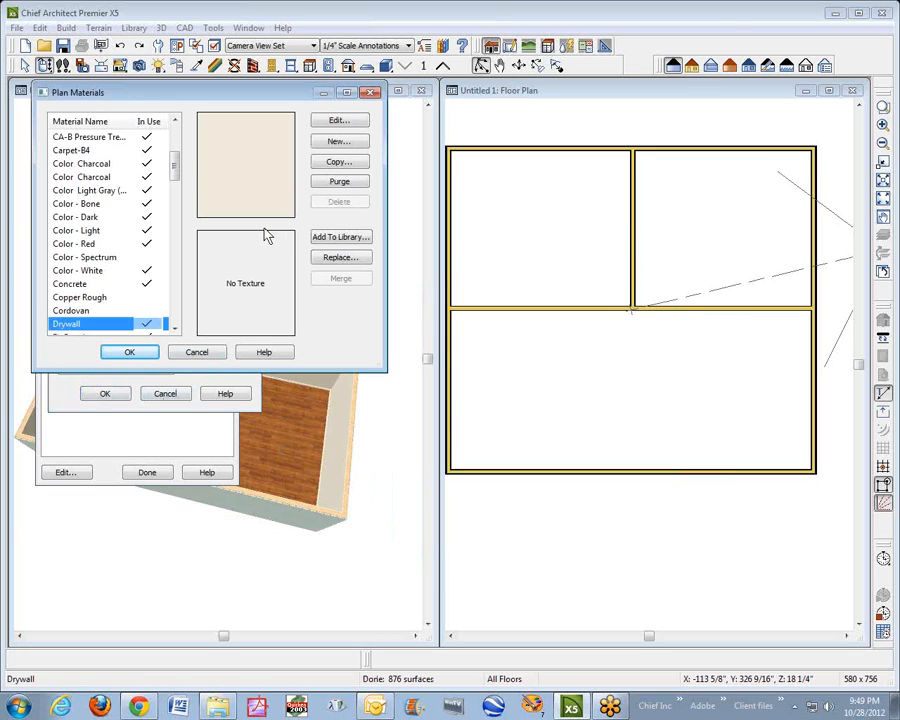
{"action": "key", "text": "h"}
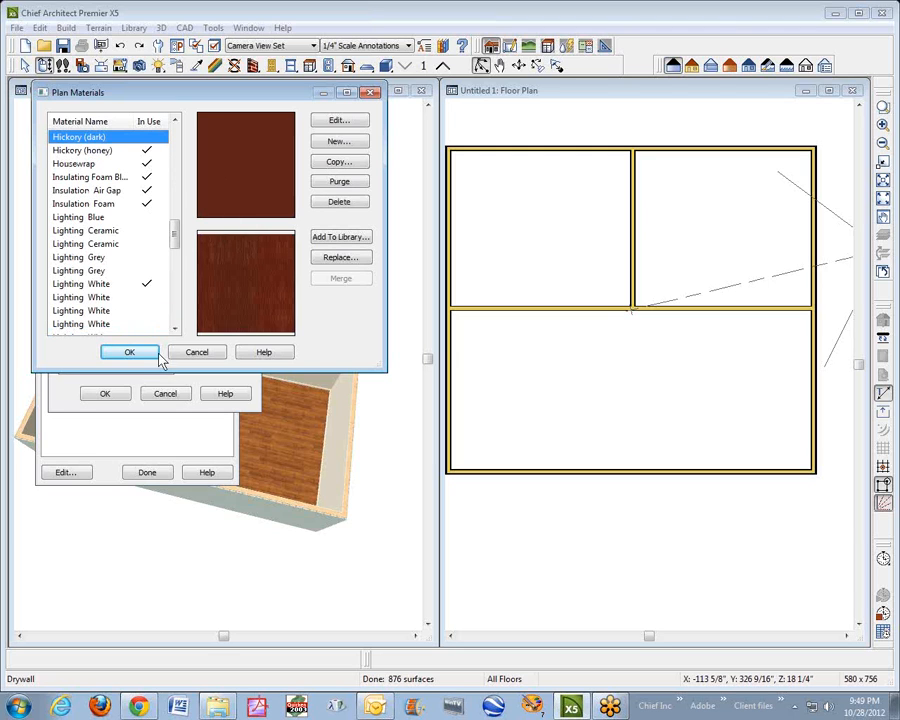
{"action": "left_click", "coordinate": [129, 354]}
{"action": "left_click", "coordinate": [108, 395]}
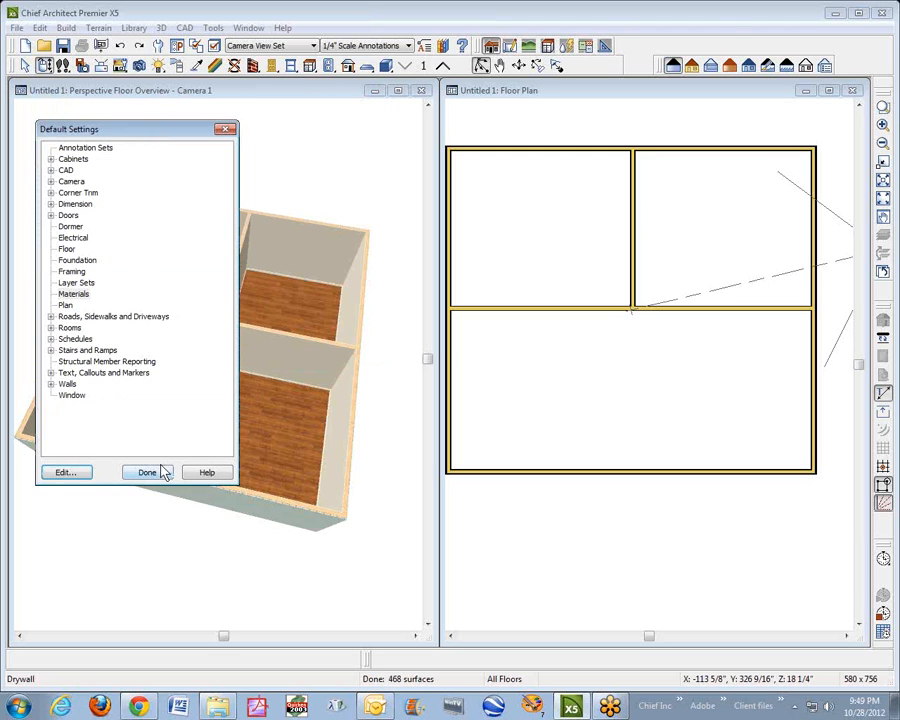
Check the default material assigned to Walls (Interior)/Soffits in the plan's material defaults and close the default settings
{"action": "left_click", "coordinate": [145, 475]}
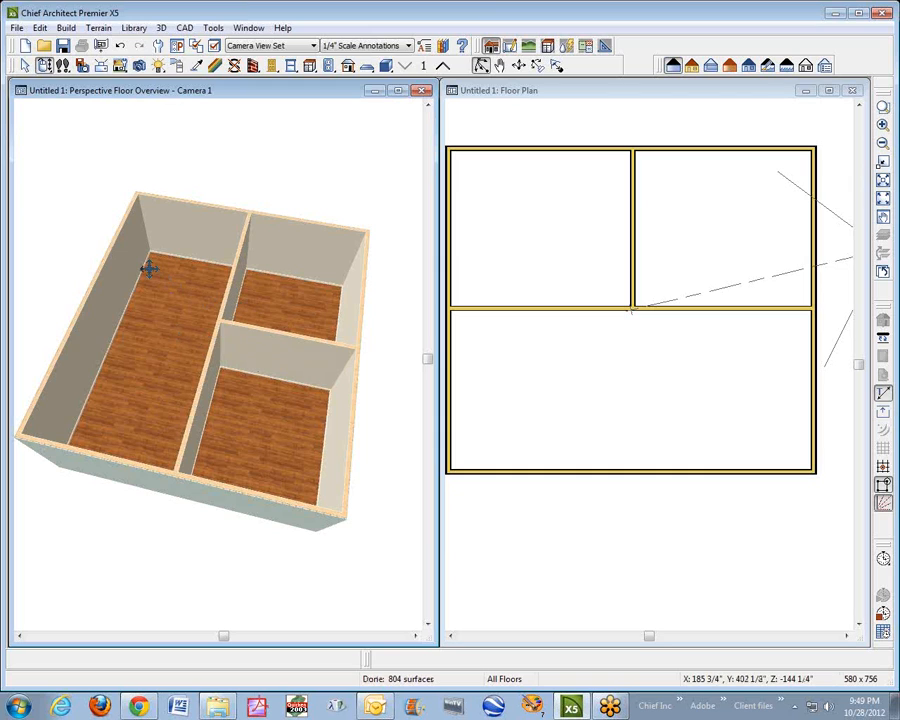
{"action": "left_click", "coordinate": [40, 28]}
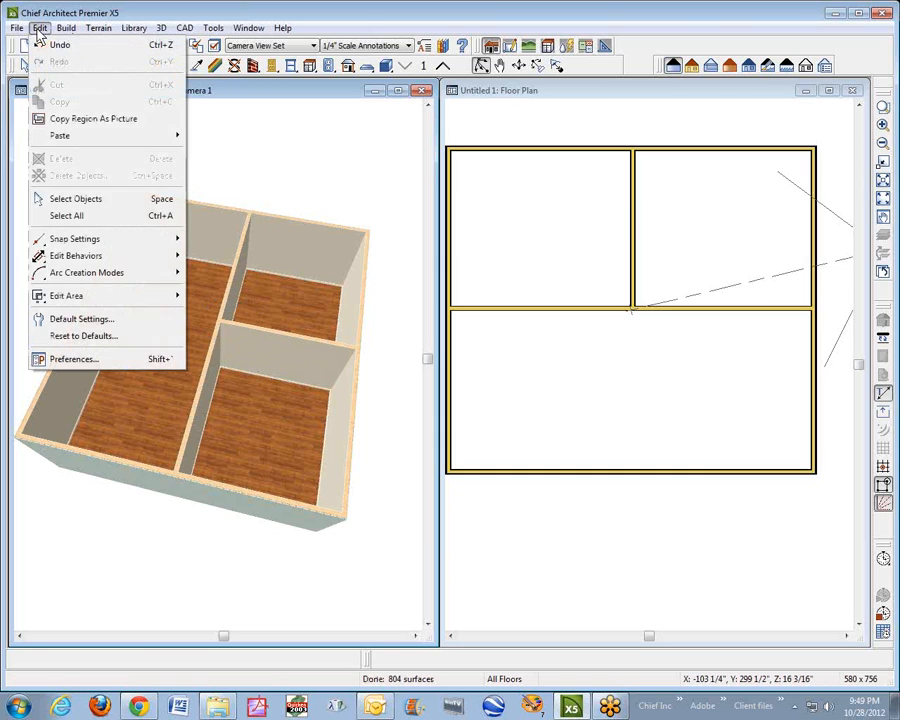
{"action": "left_click", "coordinate": [70, 319]}
{"action": "left_click", "coordinate": [65, 472]}
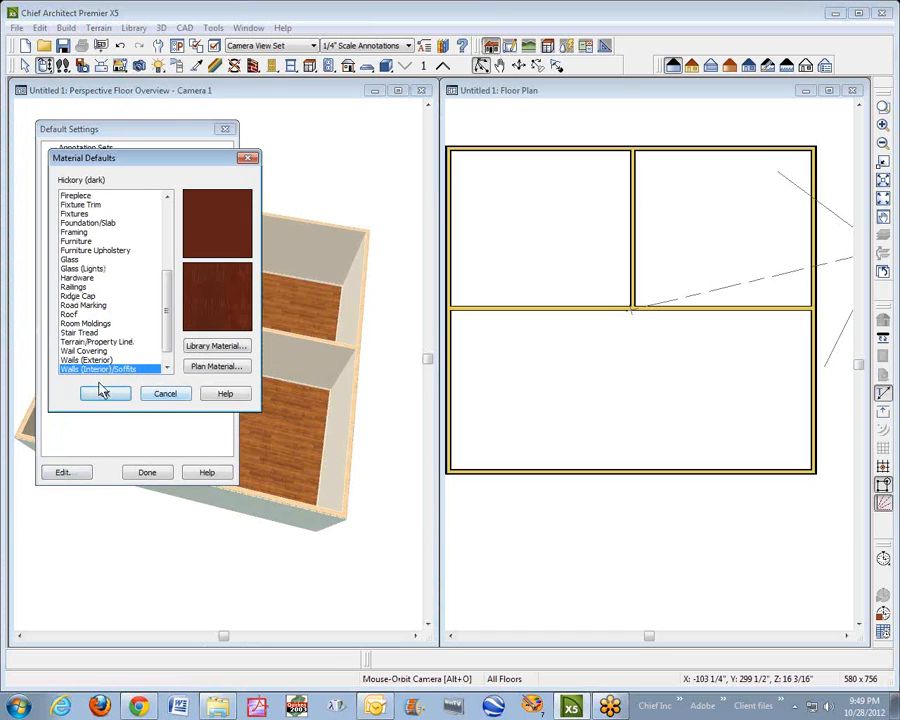
{"action": "left_click", "coordinate": [104, 394]}
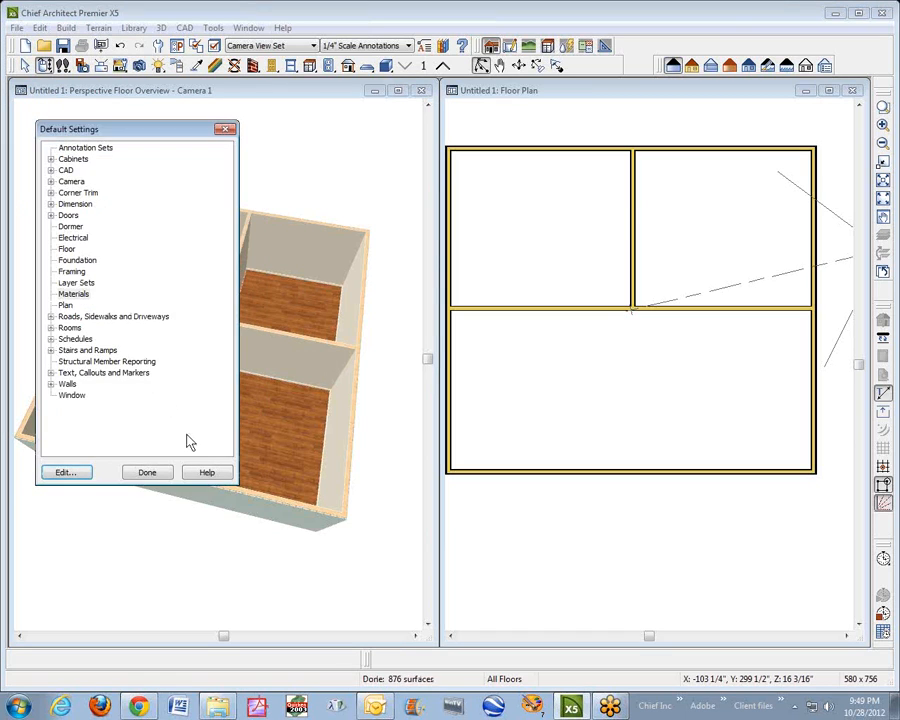
{"action": "left_click", "coordinate": [147, 472]}
Try extending the partition between the two small rooms across the large room, and remove the extension
{"action": "key", "text": "space"}
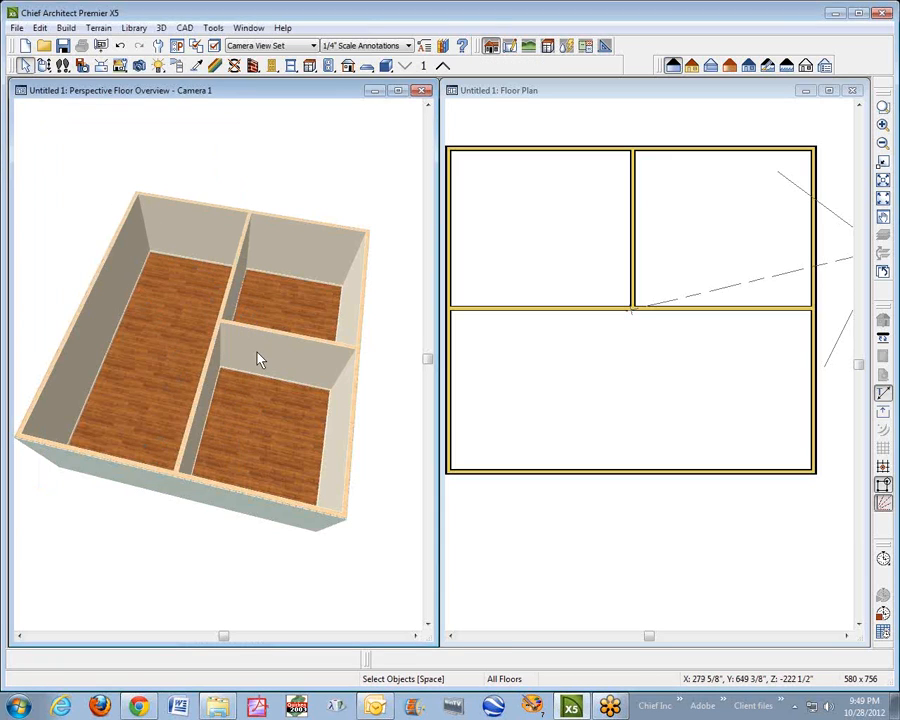
{"action": "left_click", "coordinate": [258, 360]}
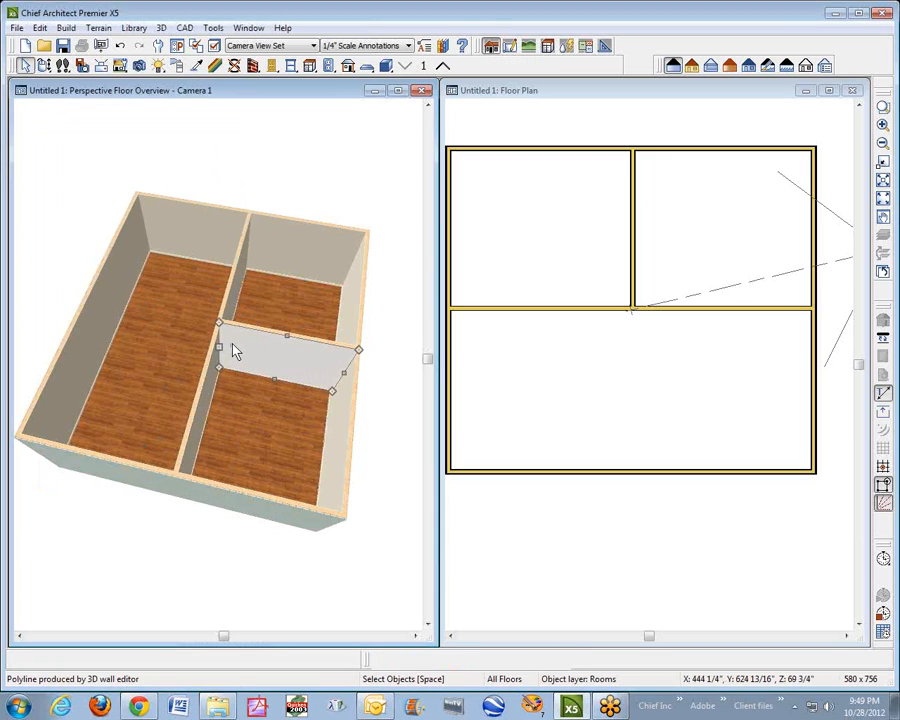
{"action": "left_click_drag", "start_coordinate": [218, 348], "coordinate": [90, 338]}
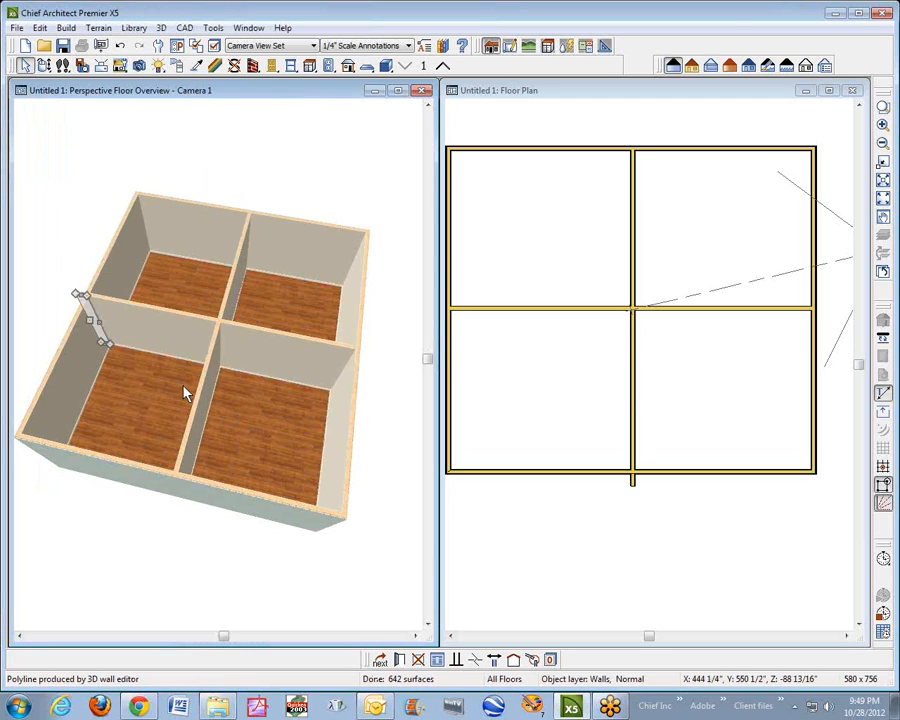
{"action": "key", "text": "Delete"}
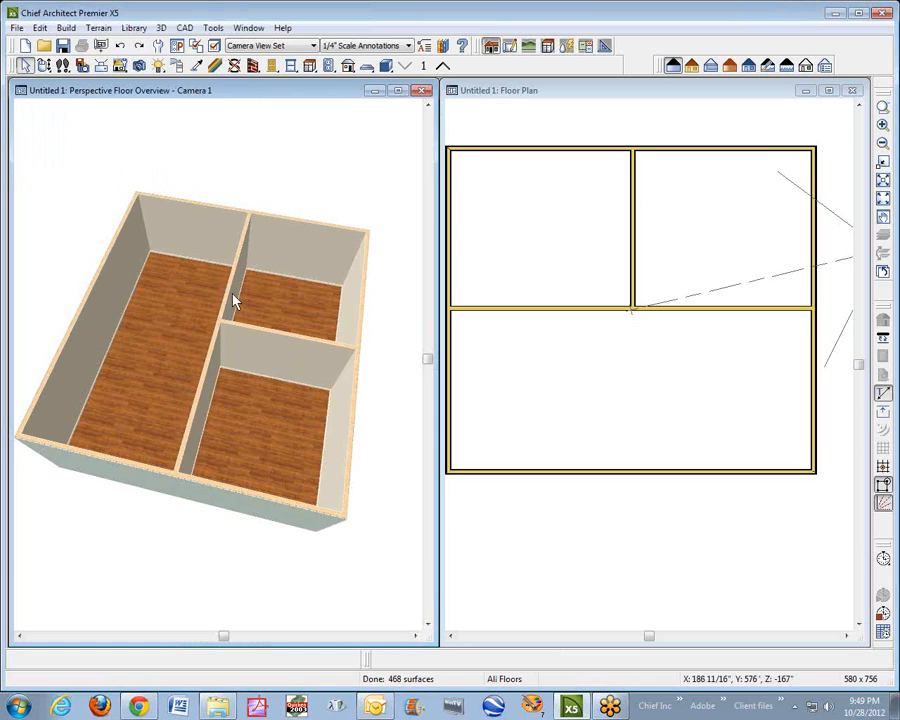
Place a soffit on the far end wall of the large room in the perspective view
{"action": "left_click", "coordinate": [312, 65]}
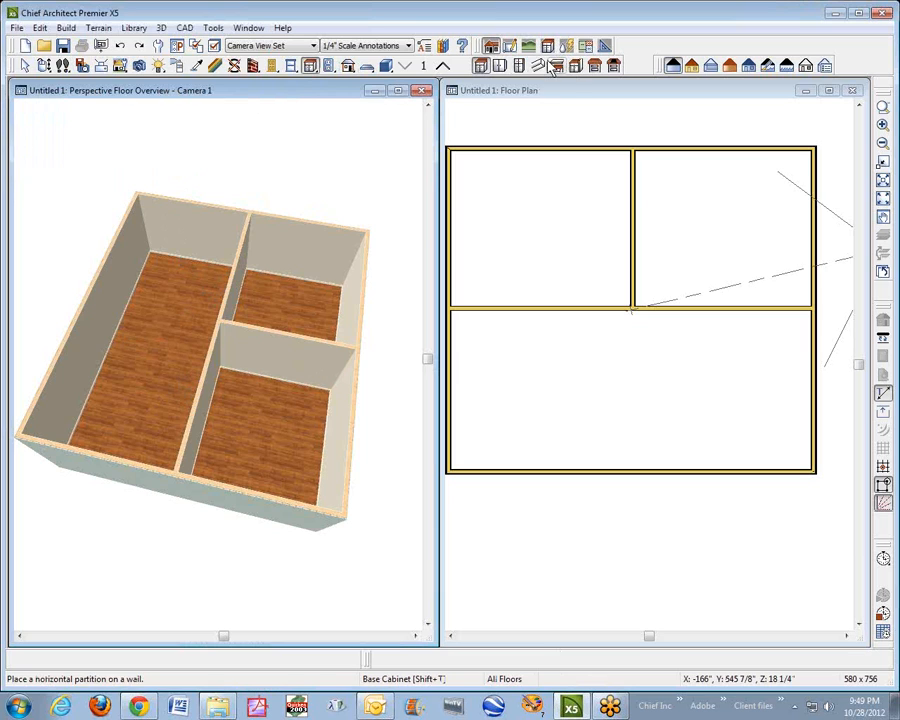
{"action": "left_click", "coordinate": [537, 66]}
{"action": "left_click", "coordinate": [165, 215]}
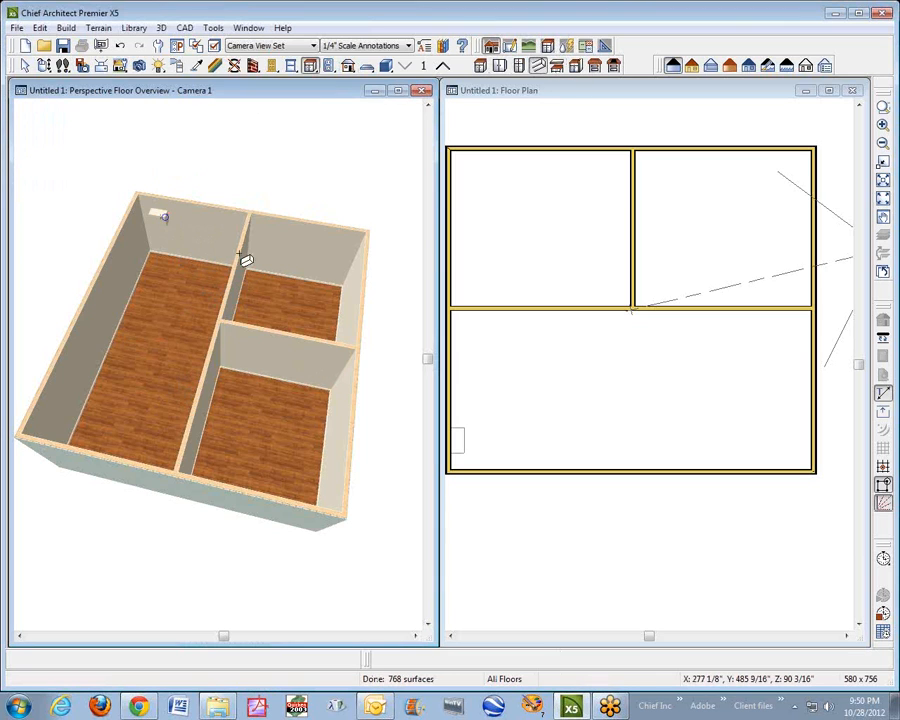
{"action": "key", "text": "space"}
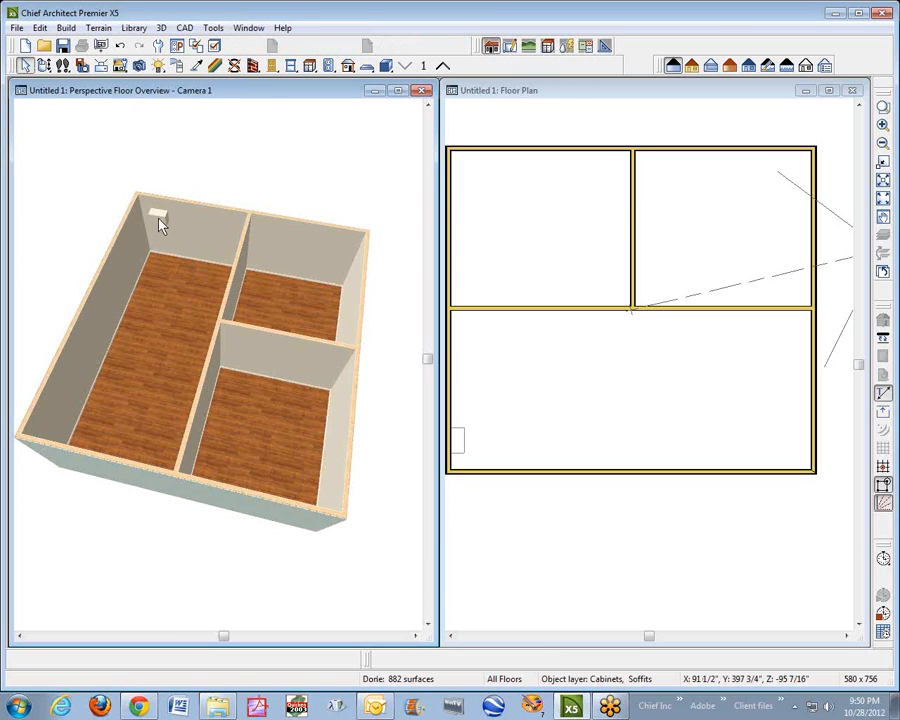
Try the plan material Hickory (dark) on the soffit through its specification and delete the soffit
{"action": "right_click", "coordinate": [161, 225]}
{"action": "left_click", "coordinate": [176, 262]}
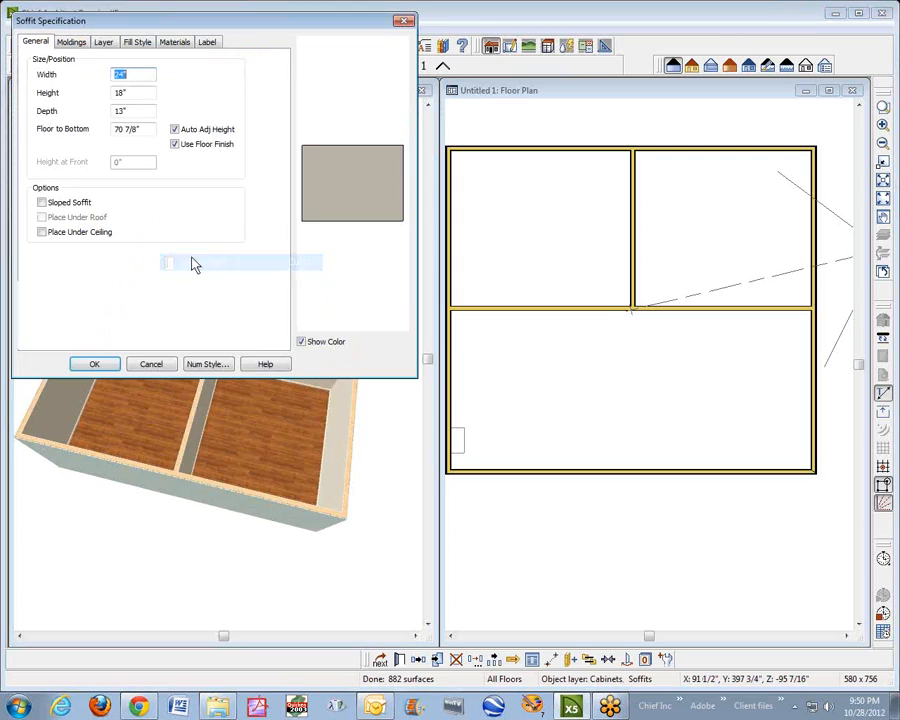
{"action": "left_click", "coordinate": [176, 42]}
{"action": "left_click", "coordinate": [82, 88]}
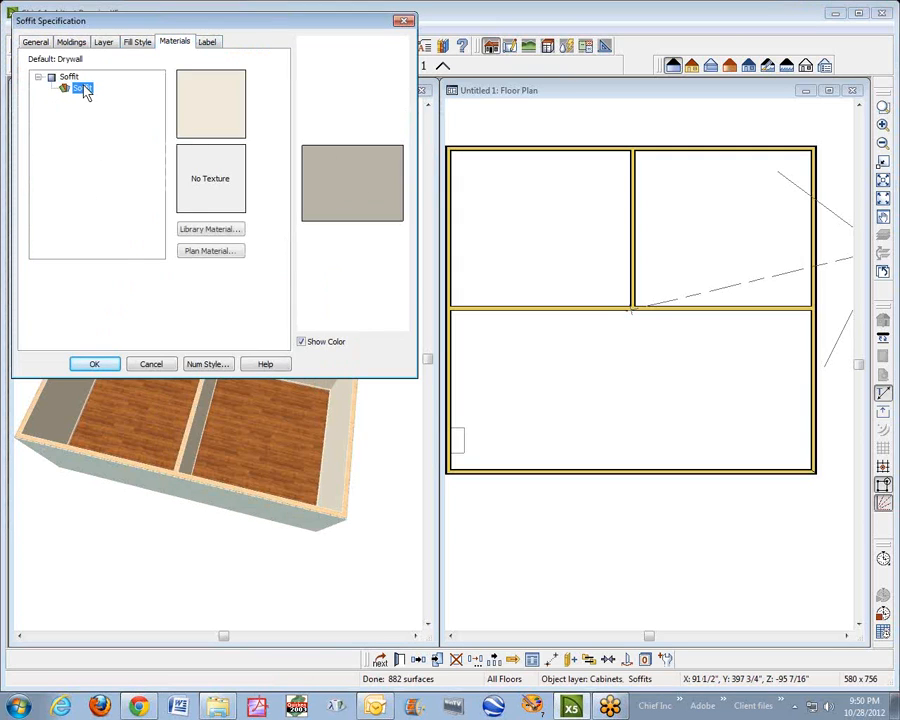
{"action": "left_click", "coordinate": [210, 251]}
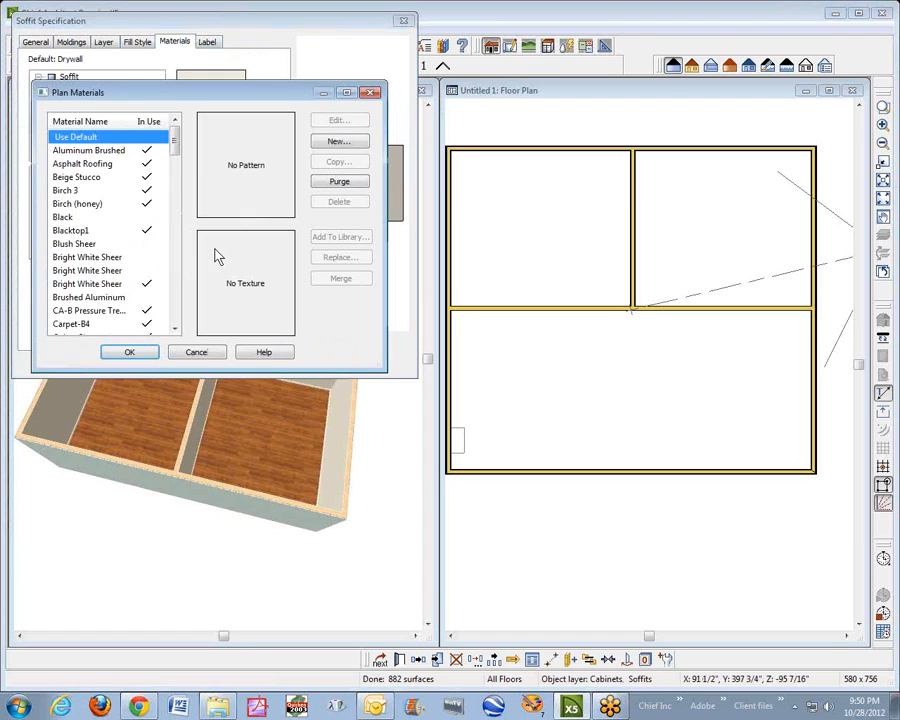
{"action": "key", "text": "h"}
{"action": "left_click", "coordinate": [130, 354]}
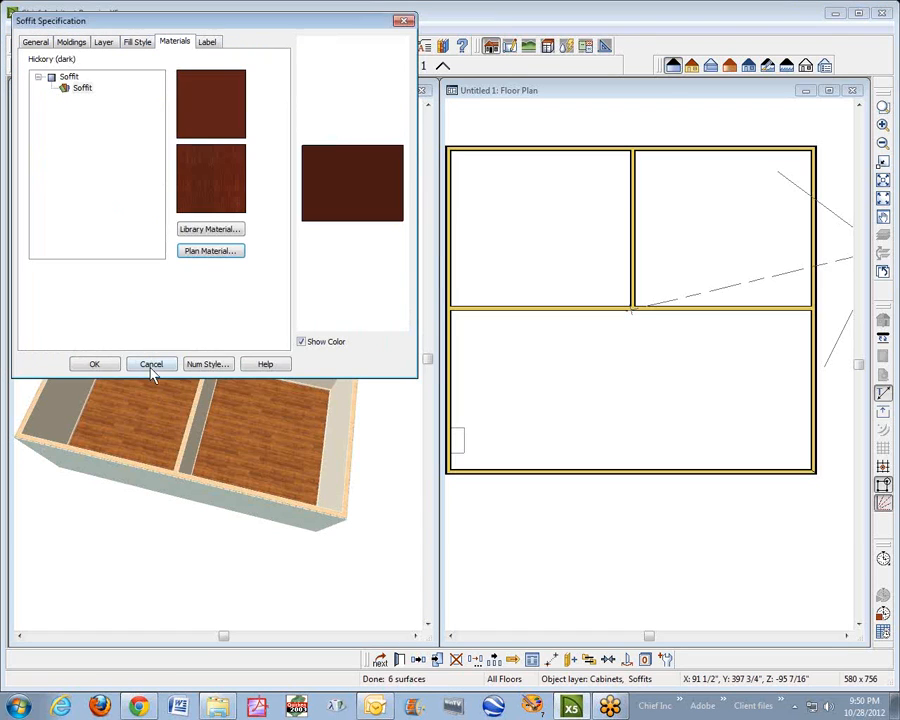
{"action": "left_click", "coordinate": [92, 364]}
{"action": "key", "text": "Escape"}
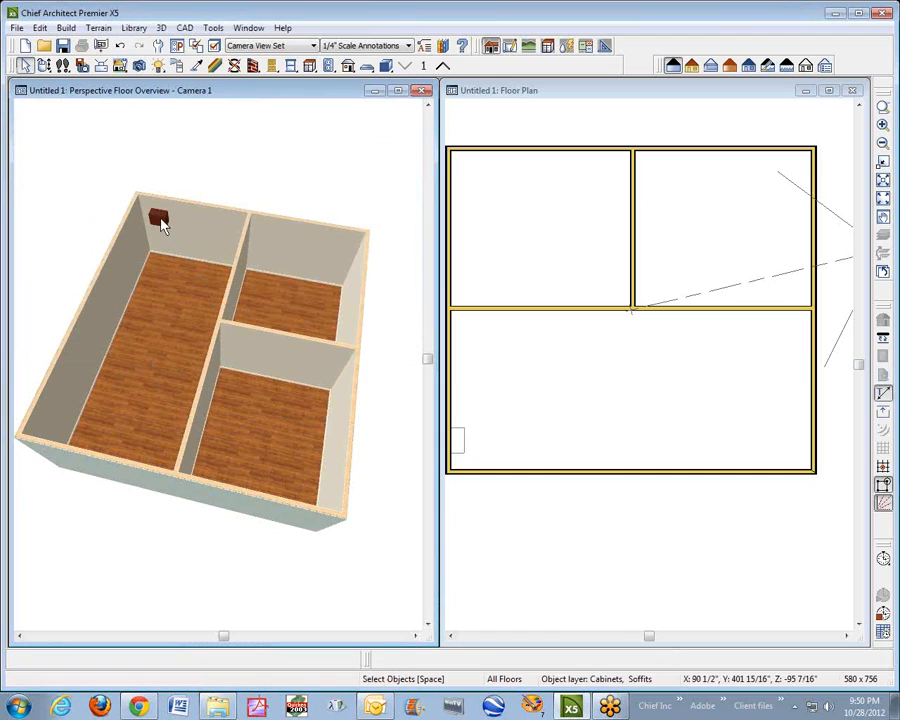
{"action": "left_click", "coordinate": [160, 220]}
{"action": "key", "text": "Delete"}
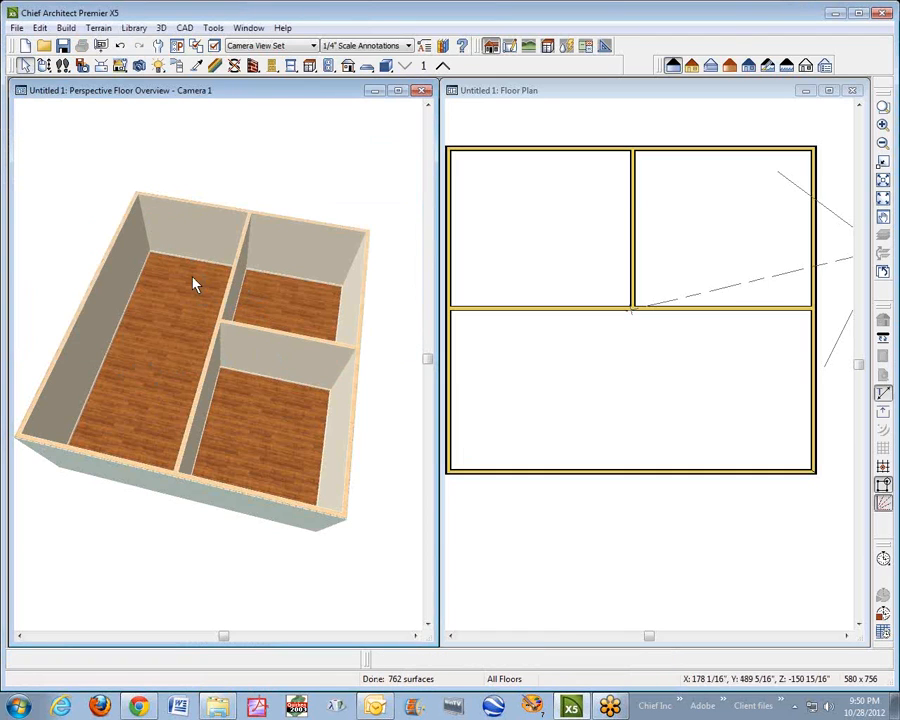
Set the plan's default material for Walls (Interior)/Soffits to the plan material Drywall in the material defaults
{"action": "left_click", "coordinate": [40, 27]}
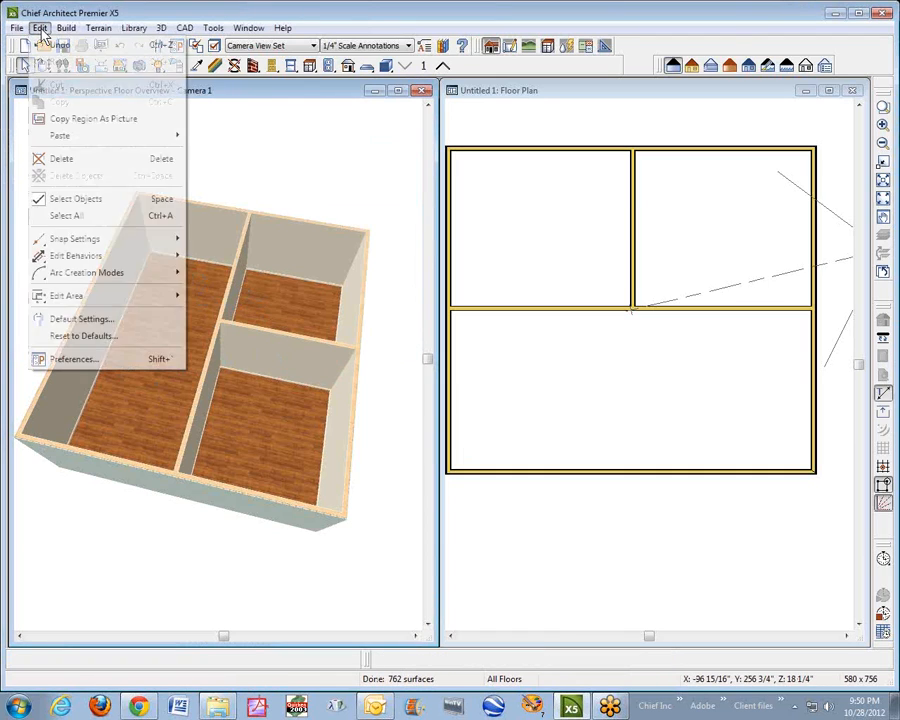
{"action": "left_click", "coordinate": [76, 319]}
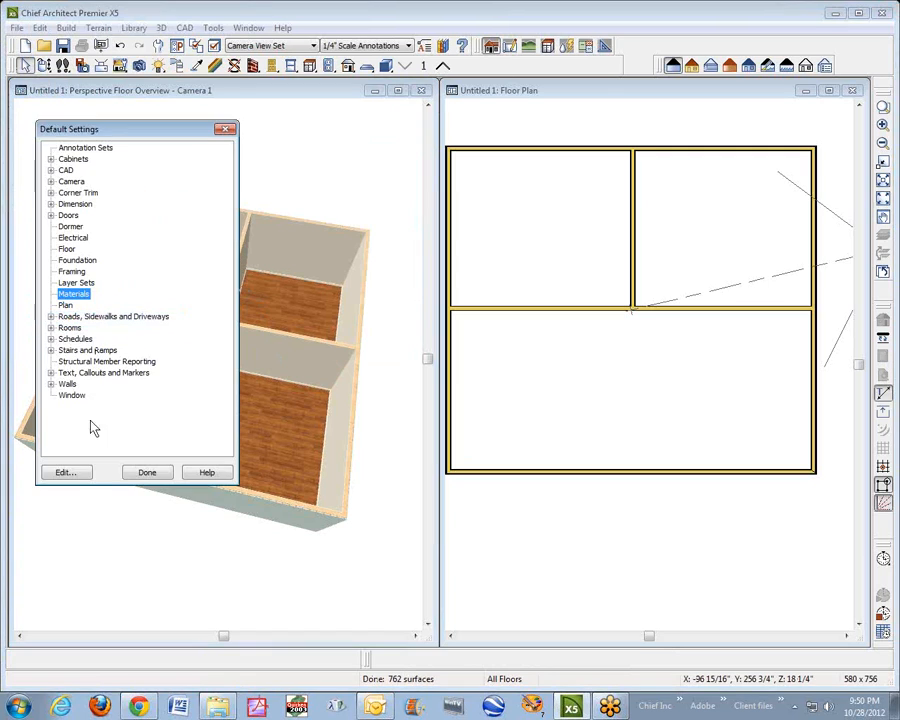
{"action": "left_click", "coordinate": [66, 472]}
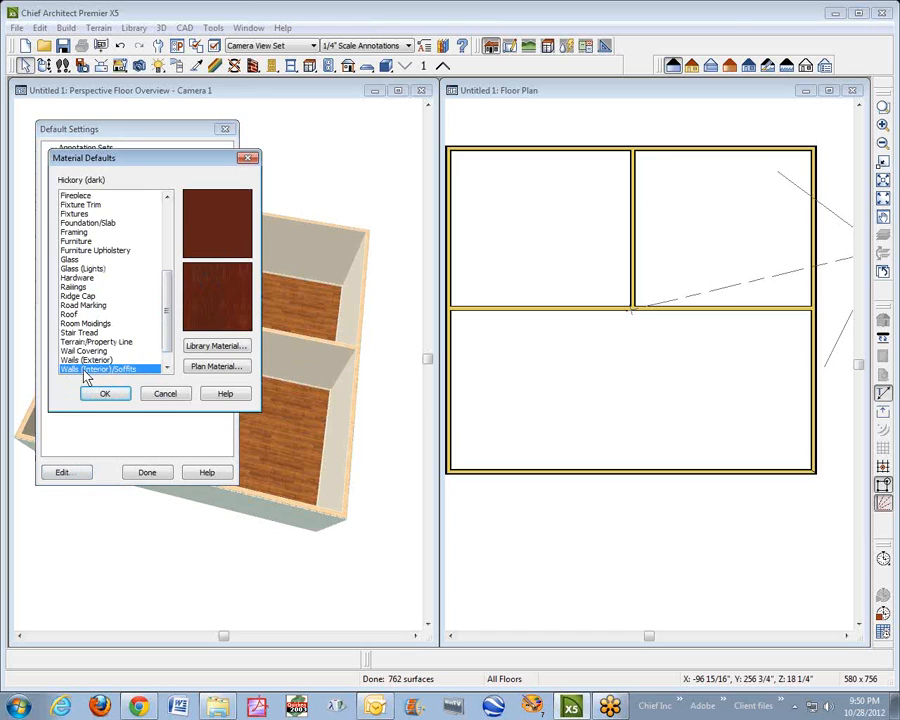
{"action": "left_click", "coordinate": [216, 367]}
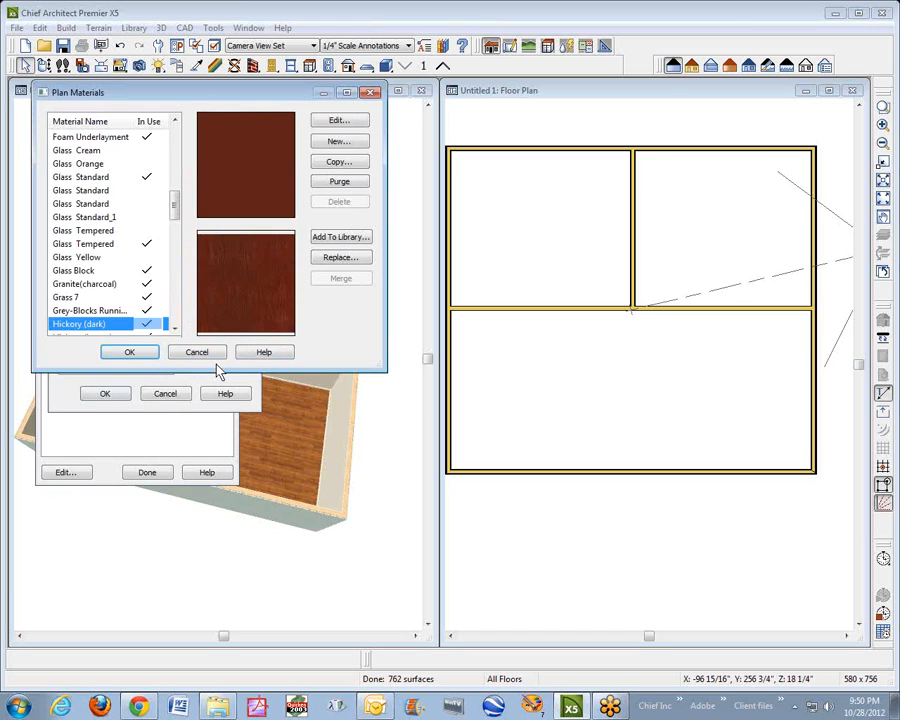
{"action": "key", "text": "d"}
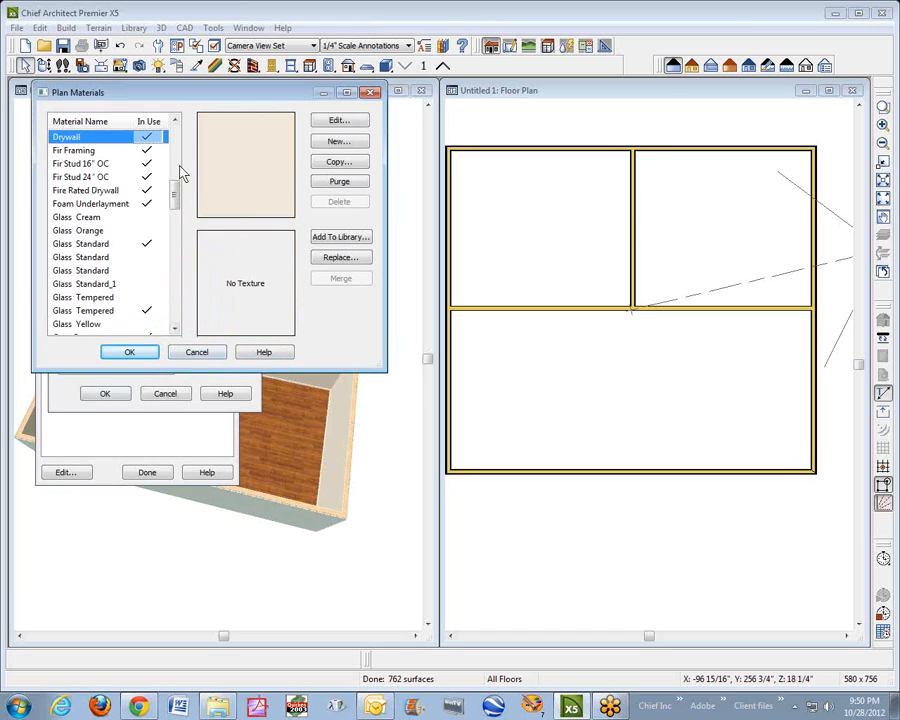
{"action": "left_click", "coordinate": [124, 356]}
{"action": "left_click", "coordinate": [106, 394]}
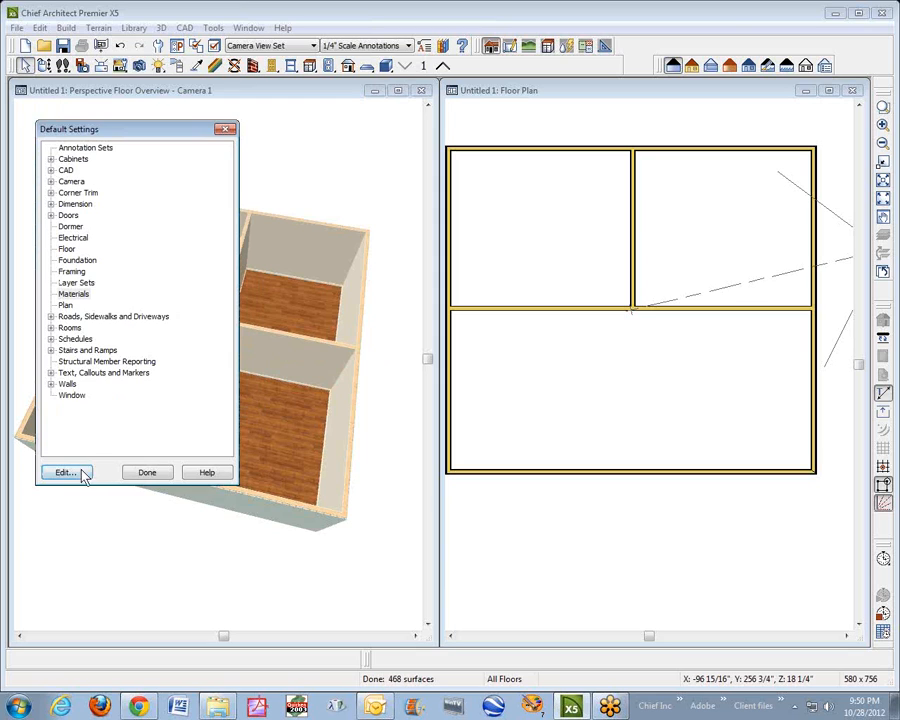
{"action": "left_click", "coordinate": [145, 474]}
Set the Interior Wall Surface of the partition between the two small rooms to the plan material Hickory (dark) through its wall specification
{"action": "left_click", "coordinate": [285, 340]}
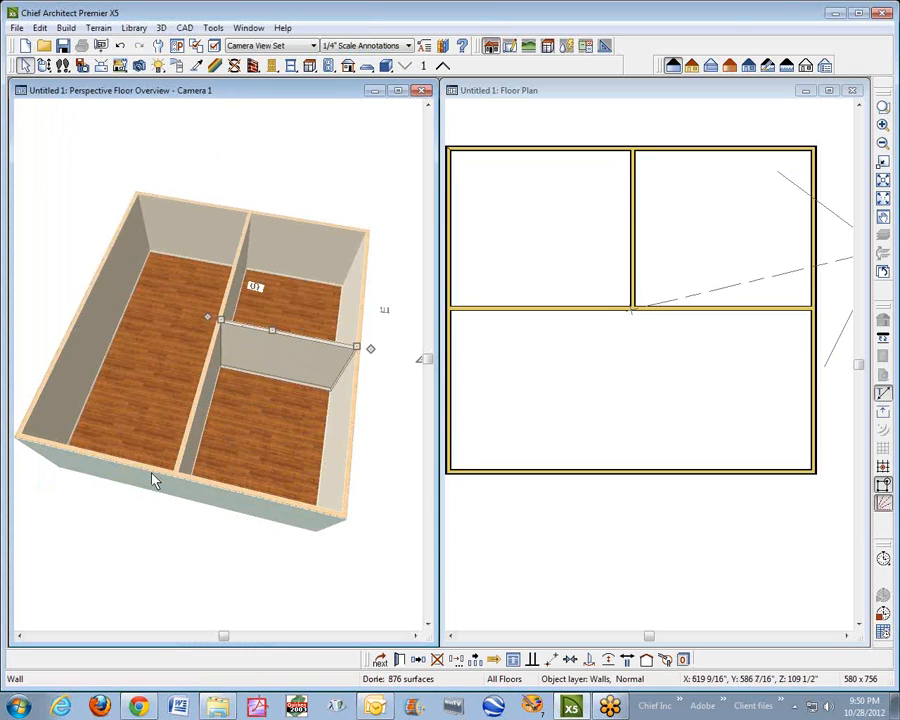
{"action": "left_click", "coordinate": [173, 458]}
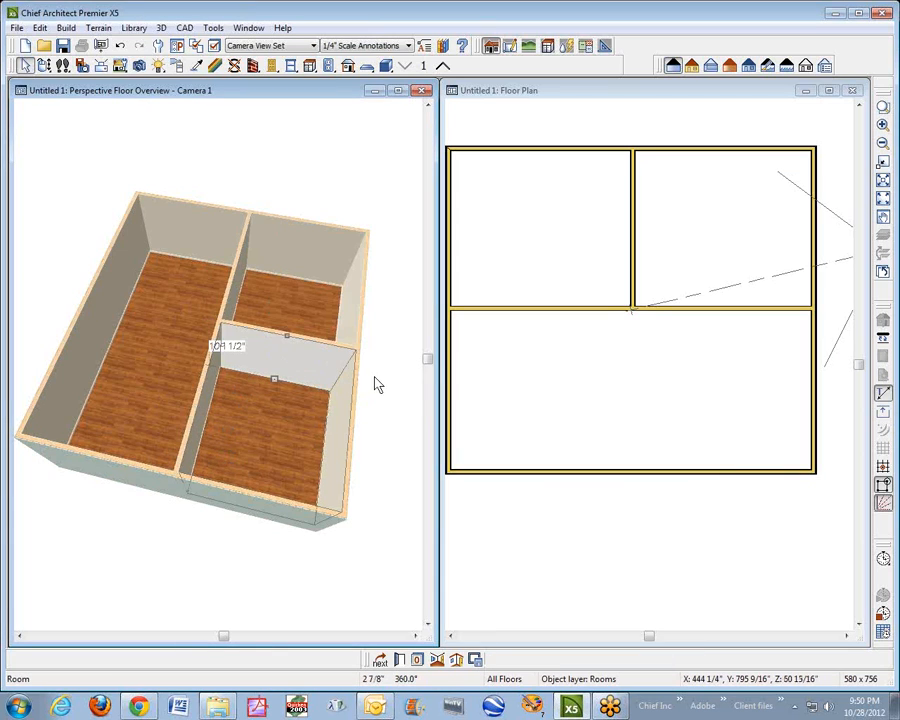
{"action": "left_click", "coordinate": [291, 382]}
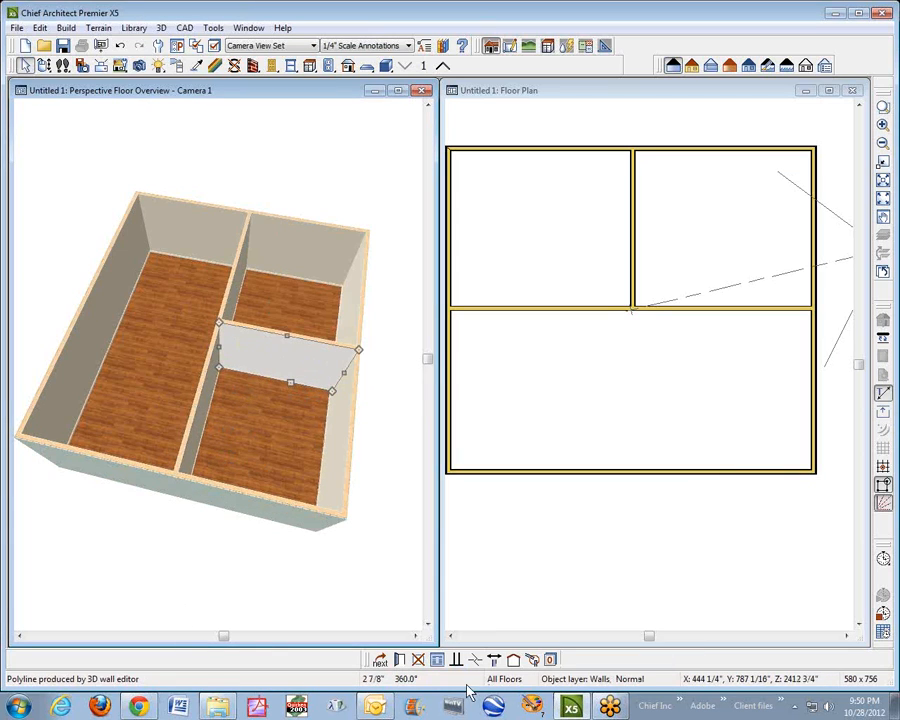
{"action": "left_click", "coordinate": [400, 660]}
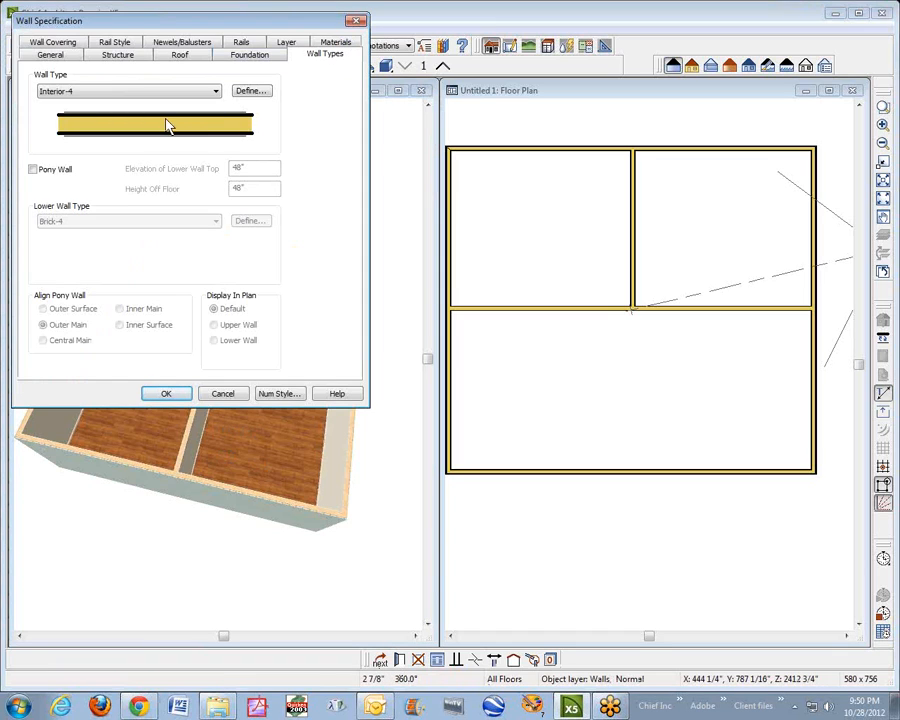
{"action": "left_click", "coordinate": [330, 43]}
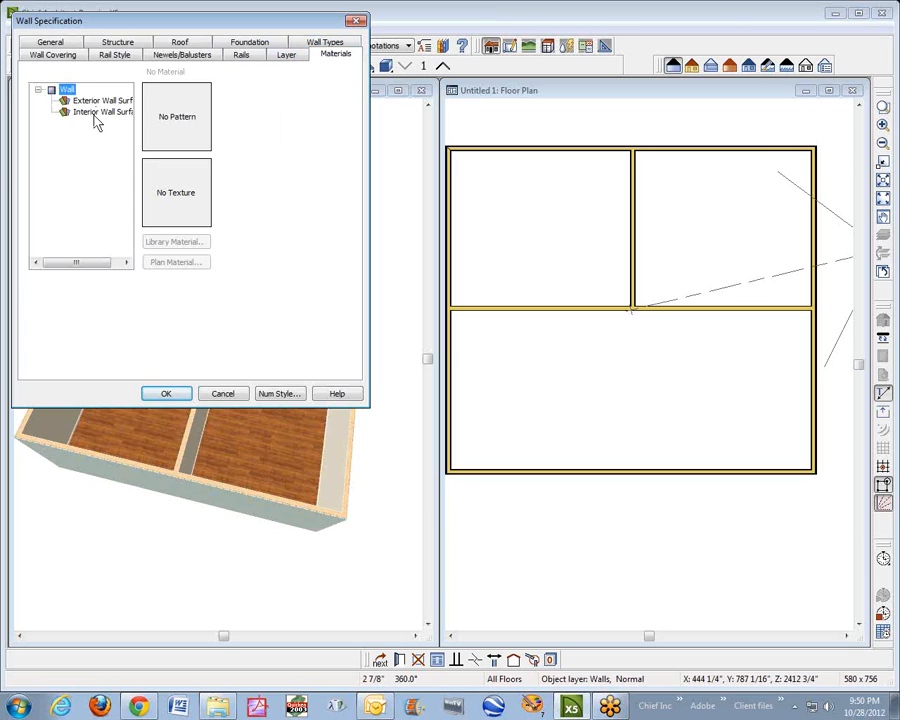
{"action": "left_click", "coordinate": [96, 112]}
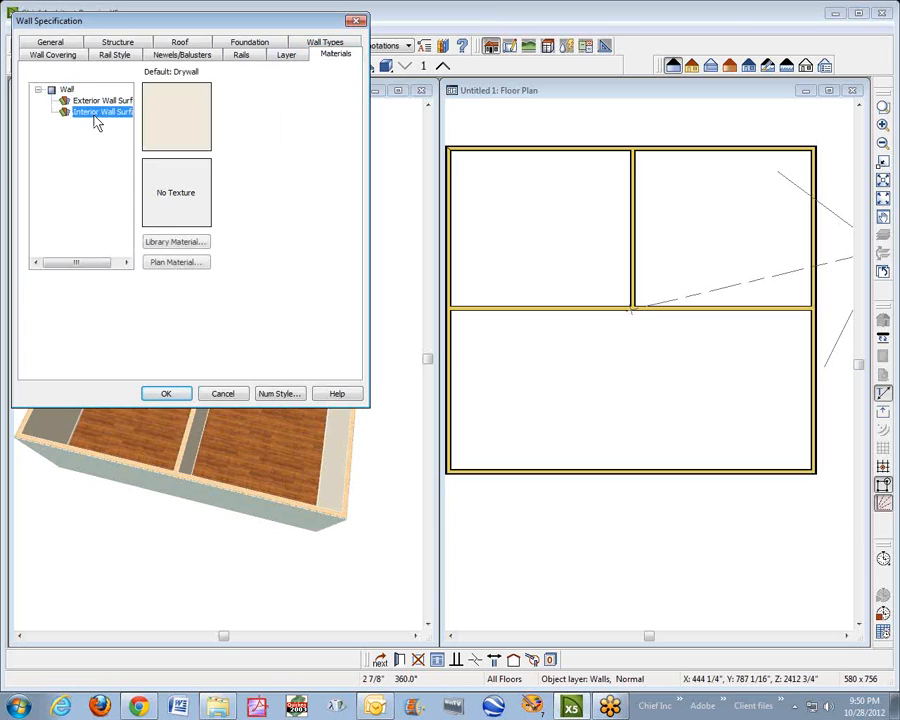
{"action": "left_click", "coordinate": [167, 263]}
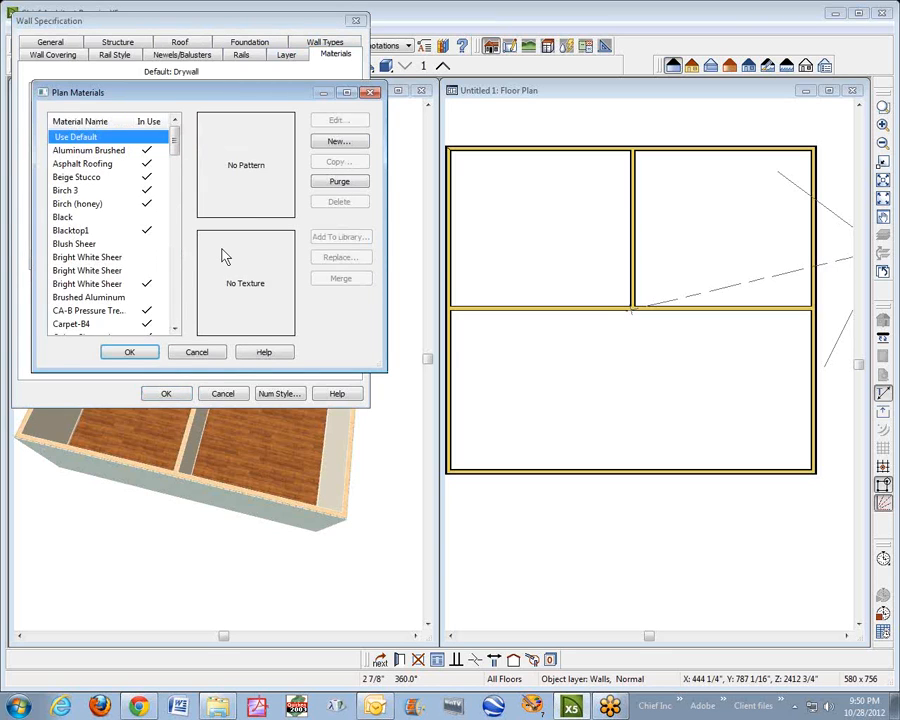
{"action": "key", "text": "h"}
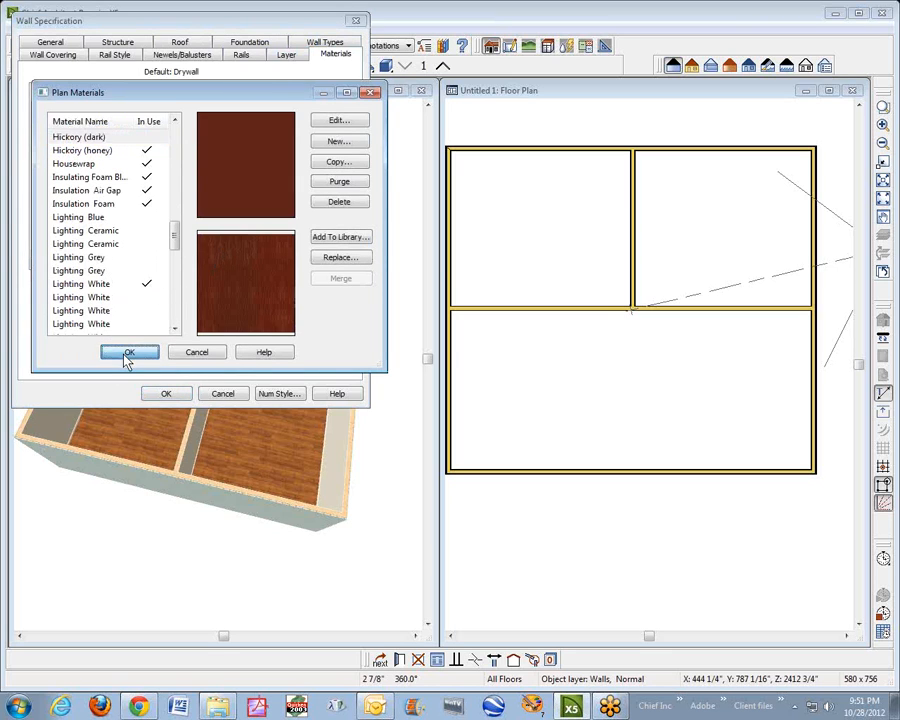
{"action": "left_click", "coordinate": [125, 354]}
{"action": "left_click", "coordinate": [168, 394]}
{"action": "key", "text": "Escape"}
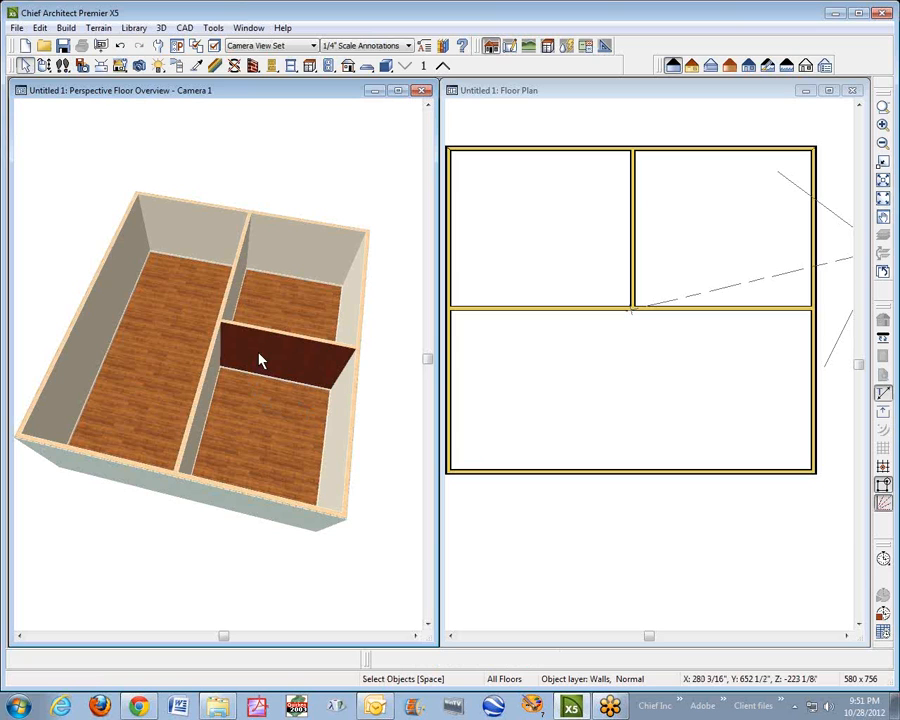
Check the material of the Walls component in the front small room's room specification and close it without changes
{"action": "left_click", "coordinate": [44, 65]}
{"action": "left_click_drag", "start_coordinate": [267, 337], "coordinate": [222, 400]}
{"action": "right_click", "coordinate": [223, 406]}
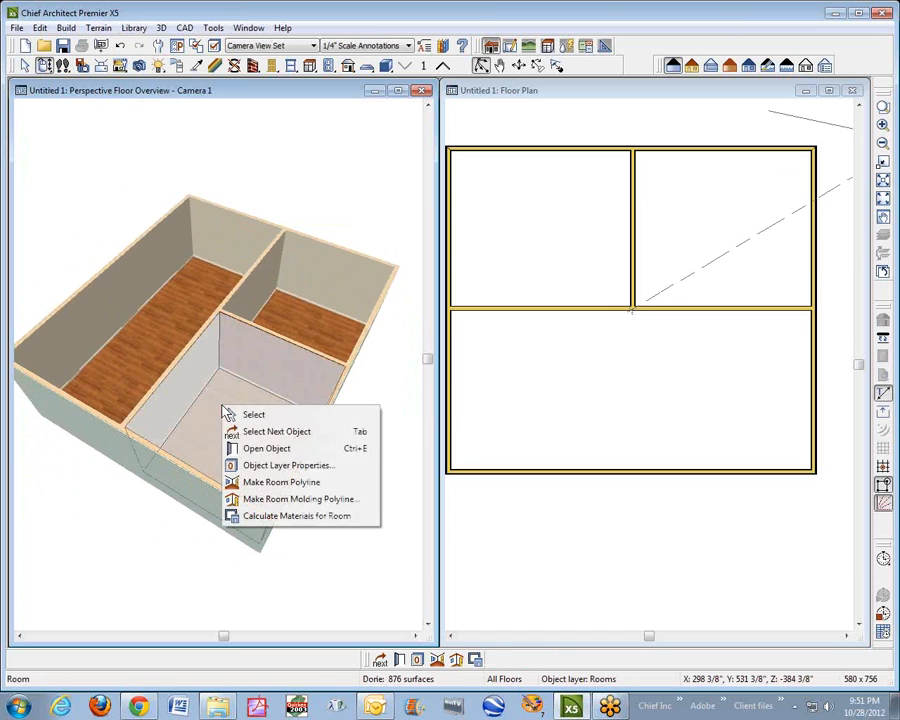
{"action": "left_click", "coordinate": [284, 451]}
{"action": "left_click", "coordinate": [82, 100]}
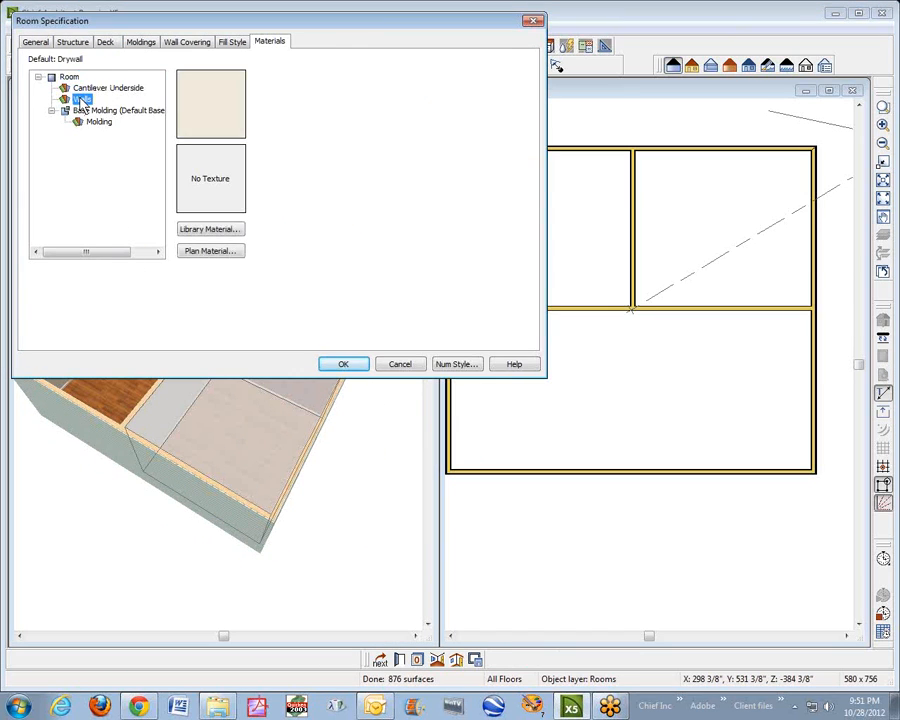
{"action": "left_click", "coordinate": [401, 364]}
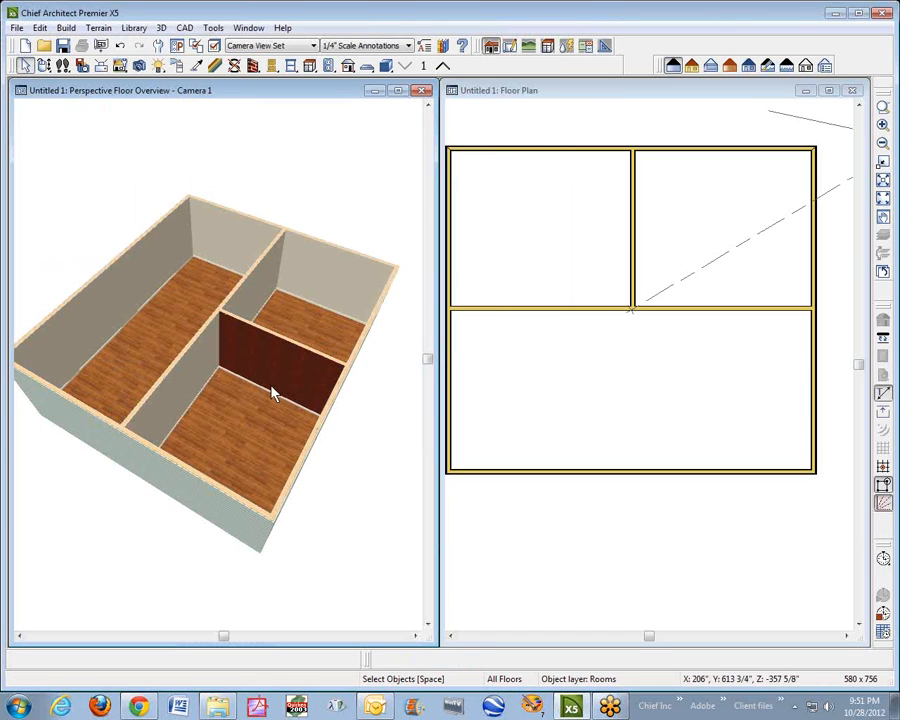
Set the Interior Wall Surface of the partition between the two small rooms to the plan material Drywall through its wall specification
{"action": "right_click", "coordinate": [307, 358]}
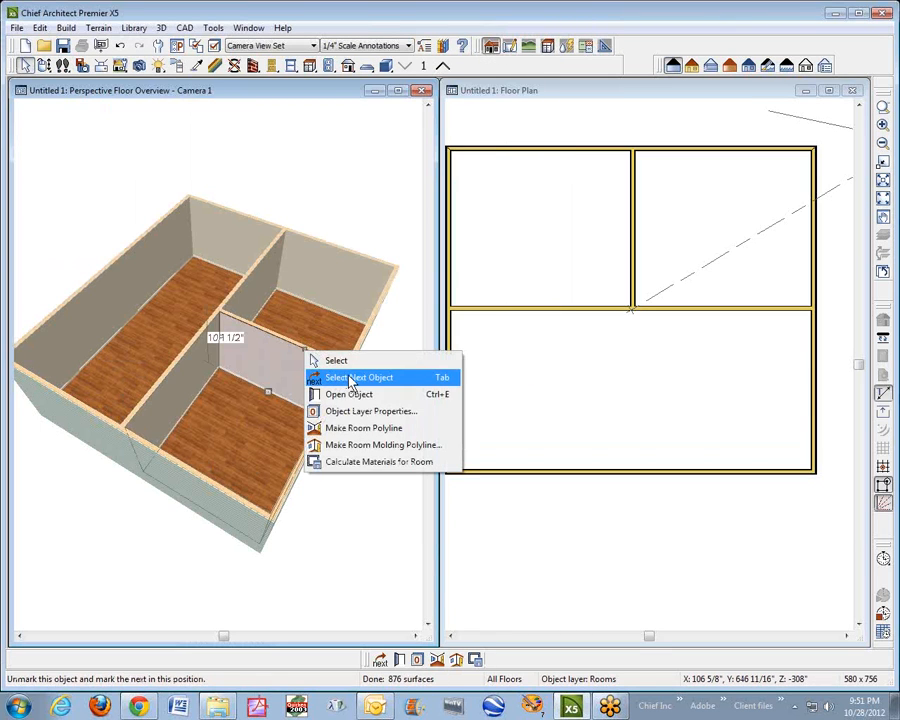
{"action": "left_click", "coordinate": [349, 376]}
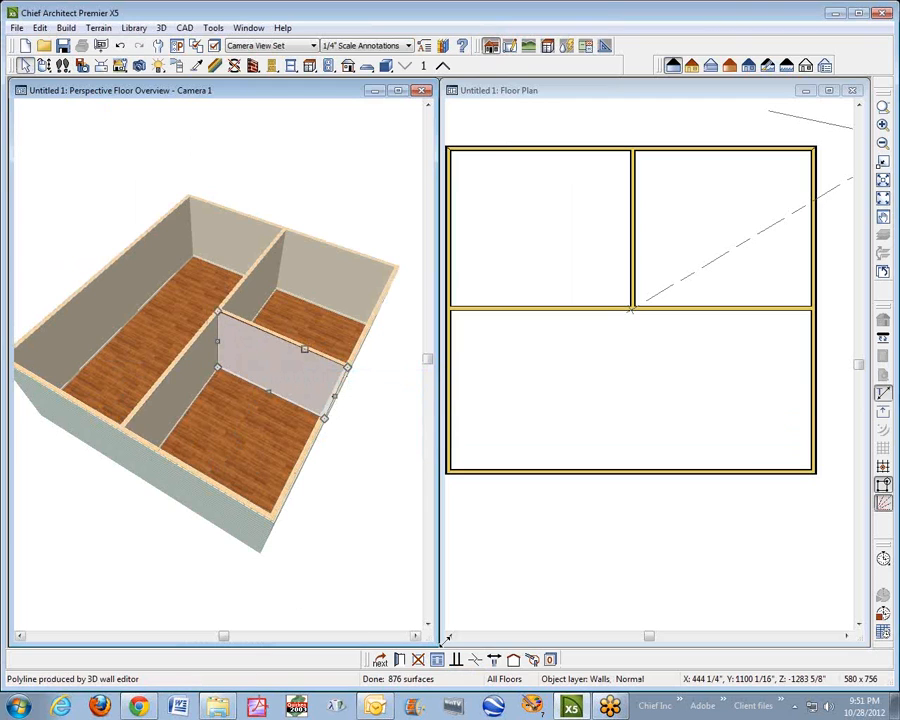
{"action": "left_click", "coordinate": [399, 660]}
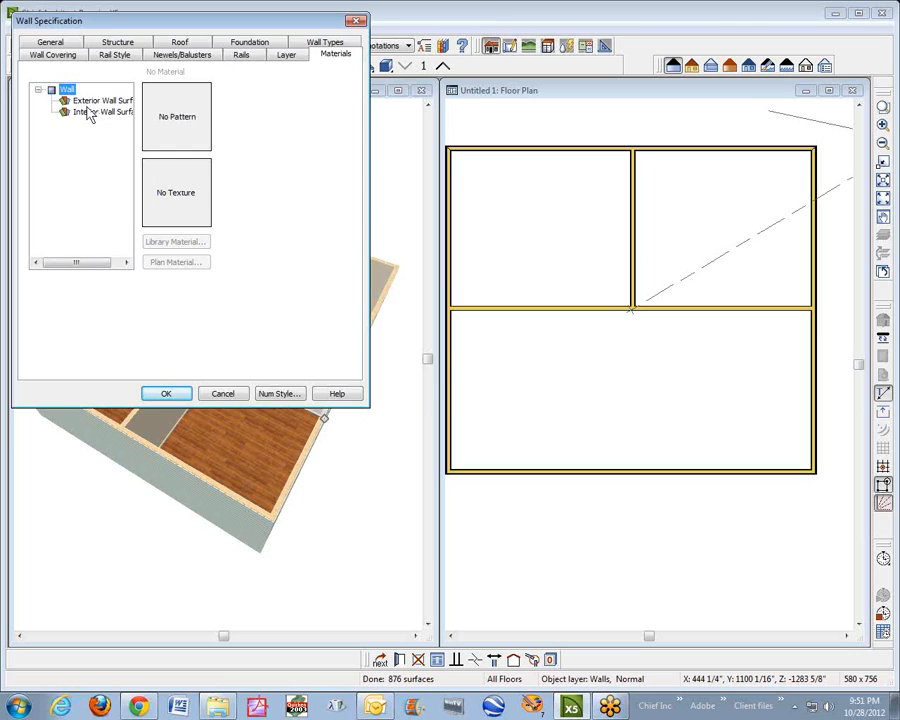
{"action": "left_click", "coordinate": [96, 112]}
{"action": "left_click", "coordinate": [160, 263]}
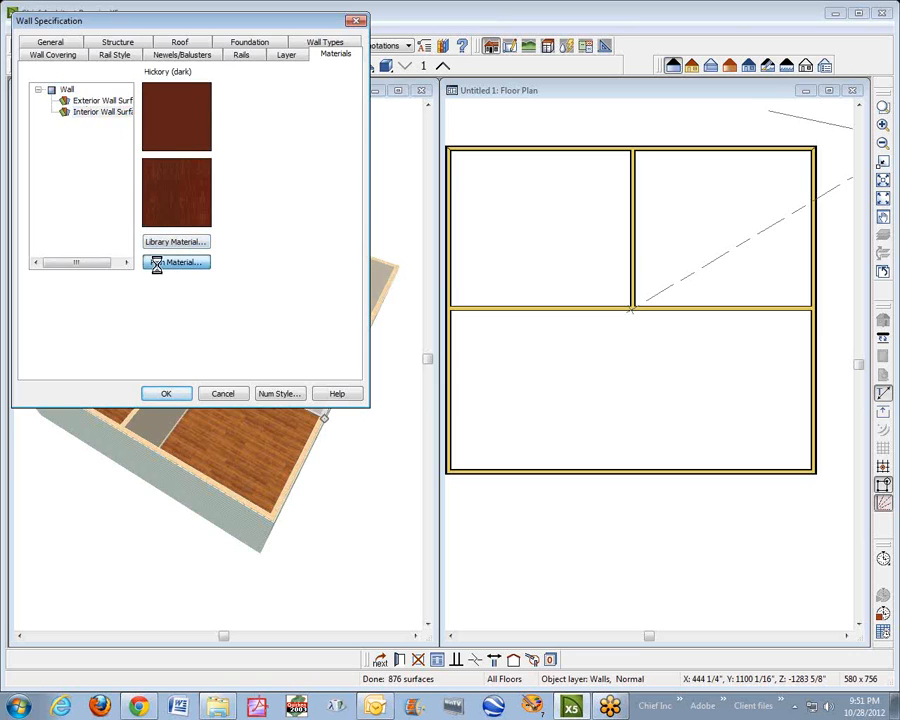
{"action": "key", "text": "d"}
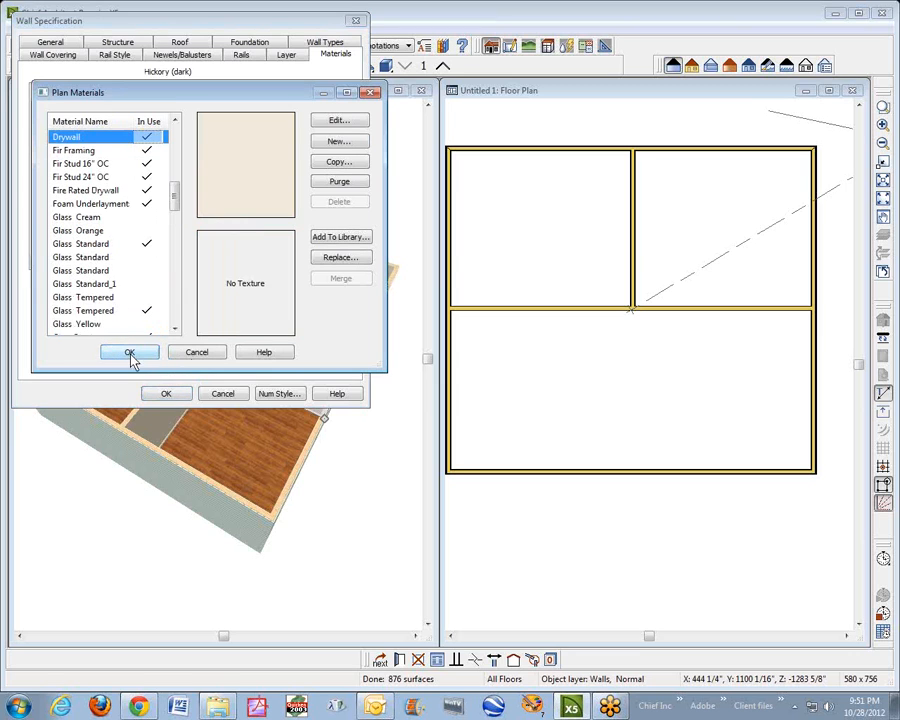
{"action": "left_click", "coordinate": [130, 352]}
{"action": "left_click", "coordinate": [166, 393]}
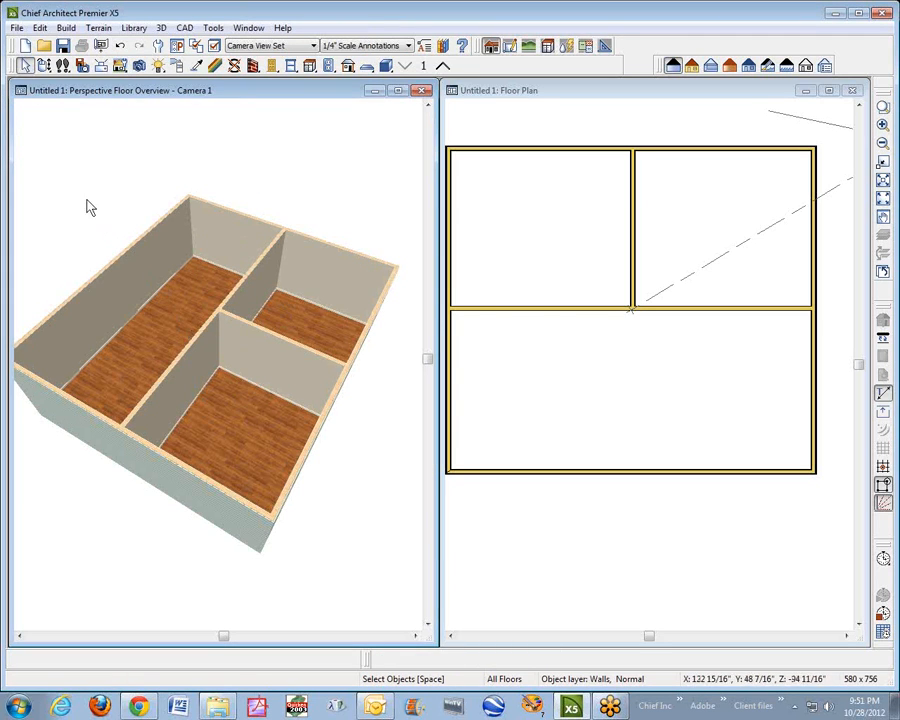
Set the plan's default material for Window Sash to the plan material Hickory (dark) in the material defaults
{"action": "left_click", "coordinate": [41, 28]}
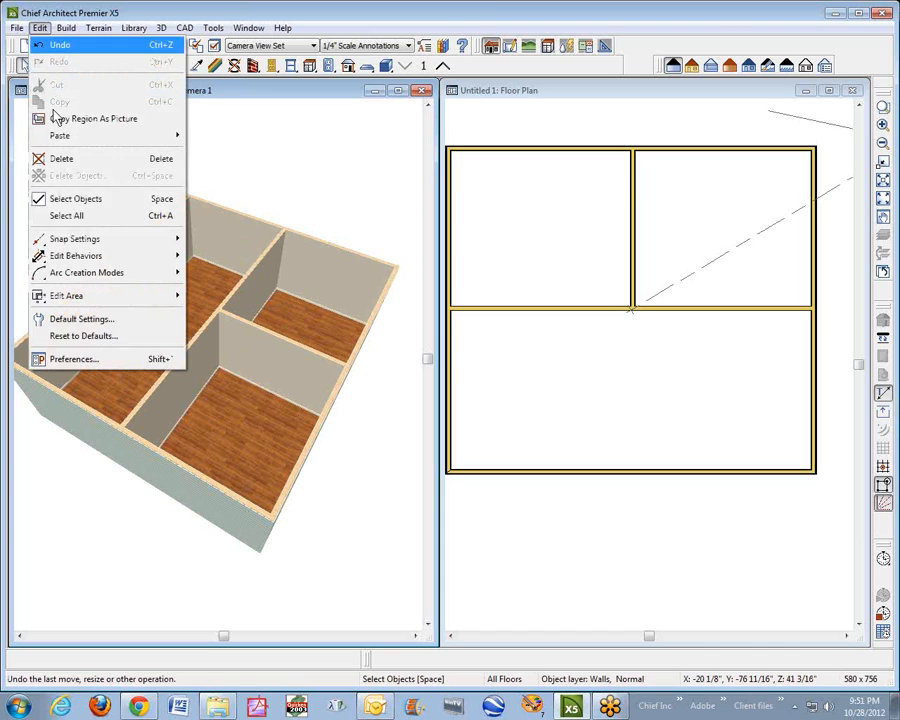
{"action": "left_click", "coordinate": [79, 320]}
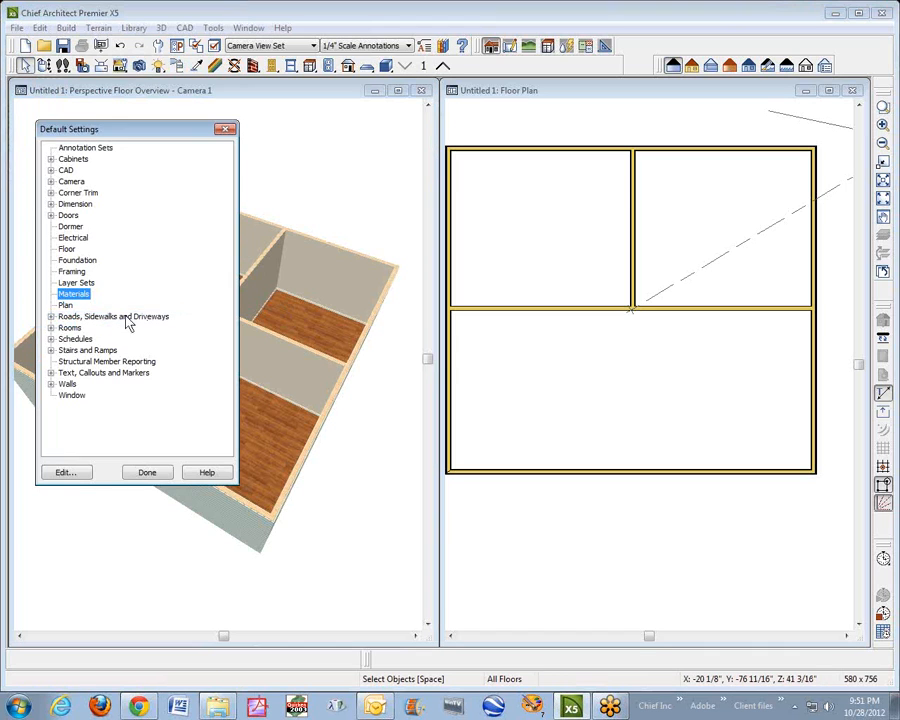
{"action": "left_click", "coordinate": [68, 472]}
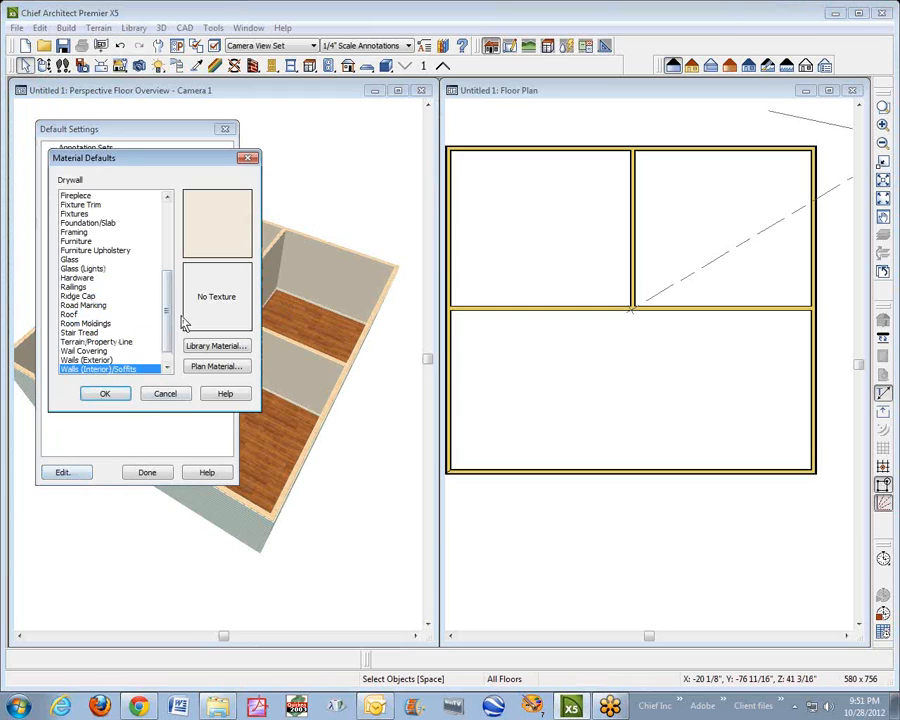
{"action": "left_click_drag", "start_coordinate": [168, 304], "coordinate": [166, 360]}
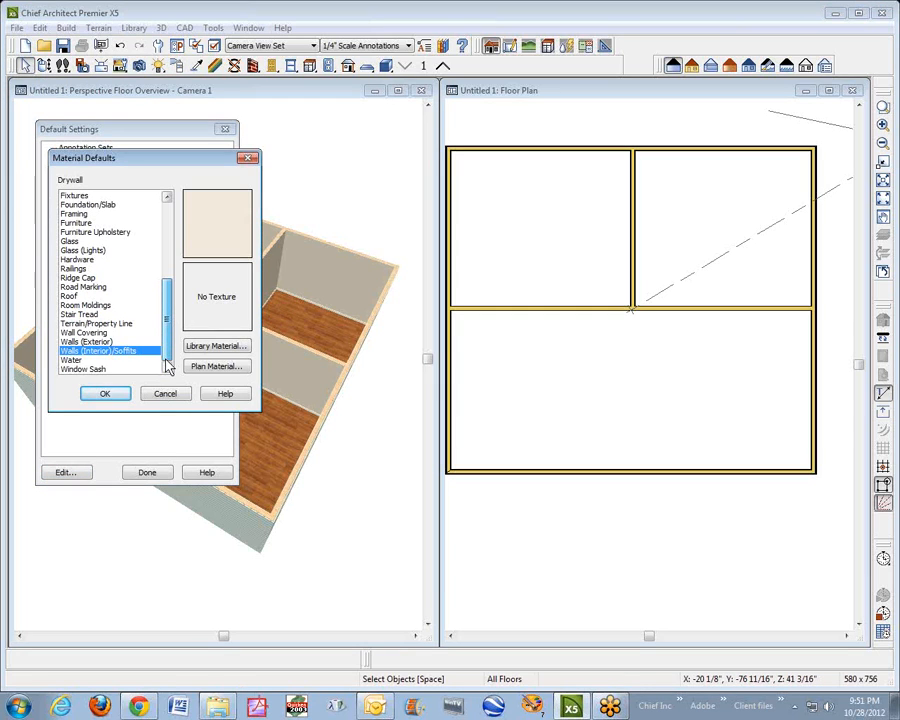
{"action": "left_click", "coordinate": [75, 370]}
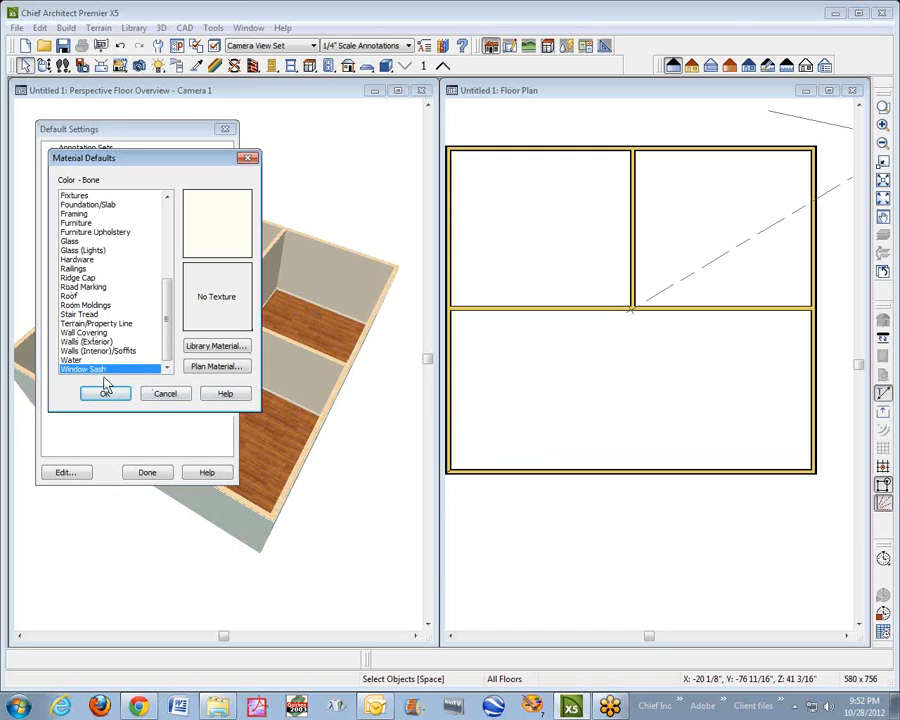
{"action": "left_click", "coordinate": [217, 366]}
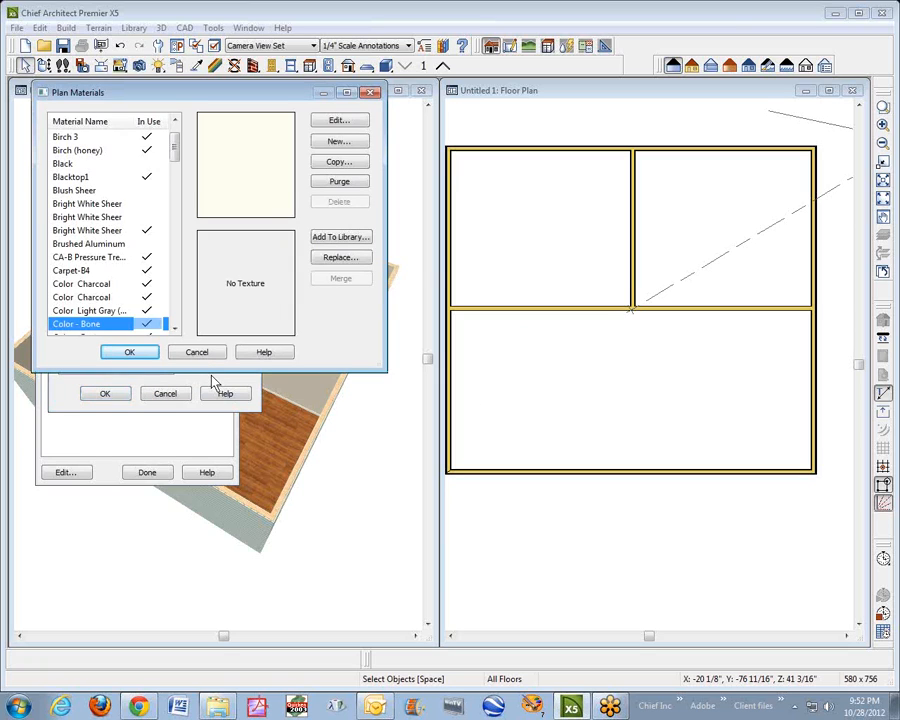
{"action": "key", "text": "h"}
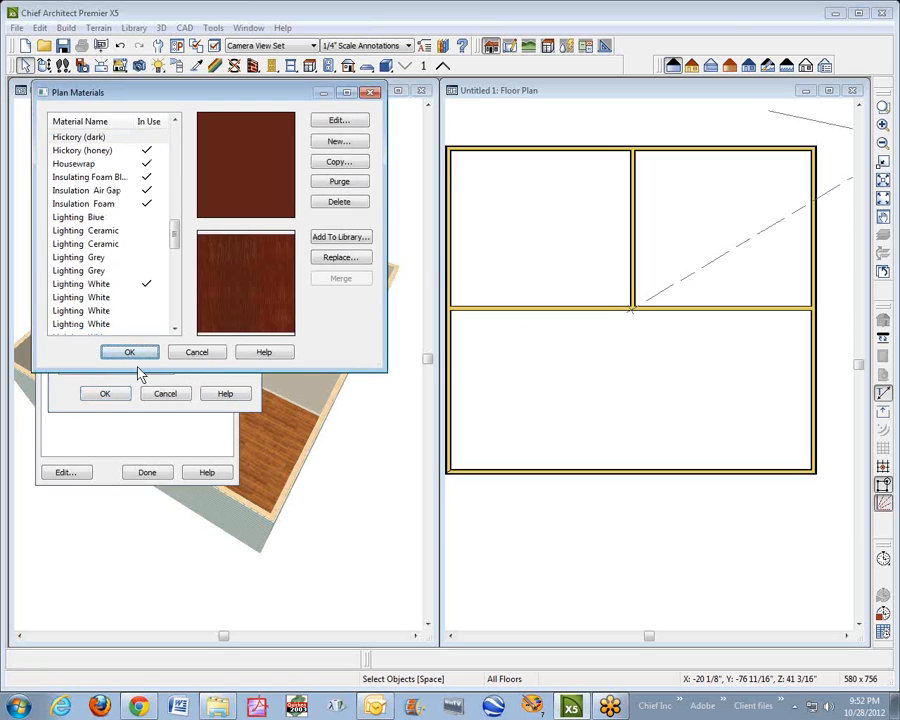
{"action": "left_click", "coordinate": [129, 352]}
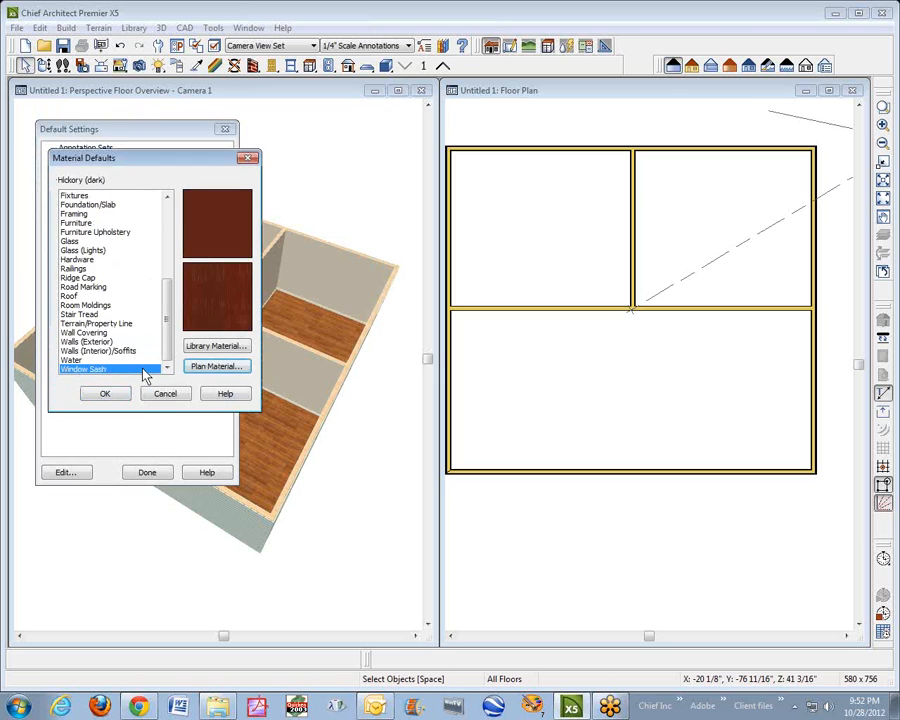
{"action": "left_click", "coordinate": [105, 393]}
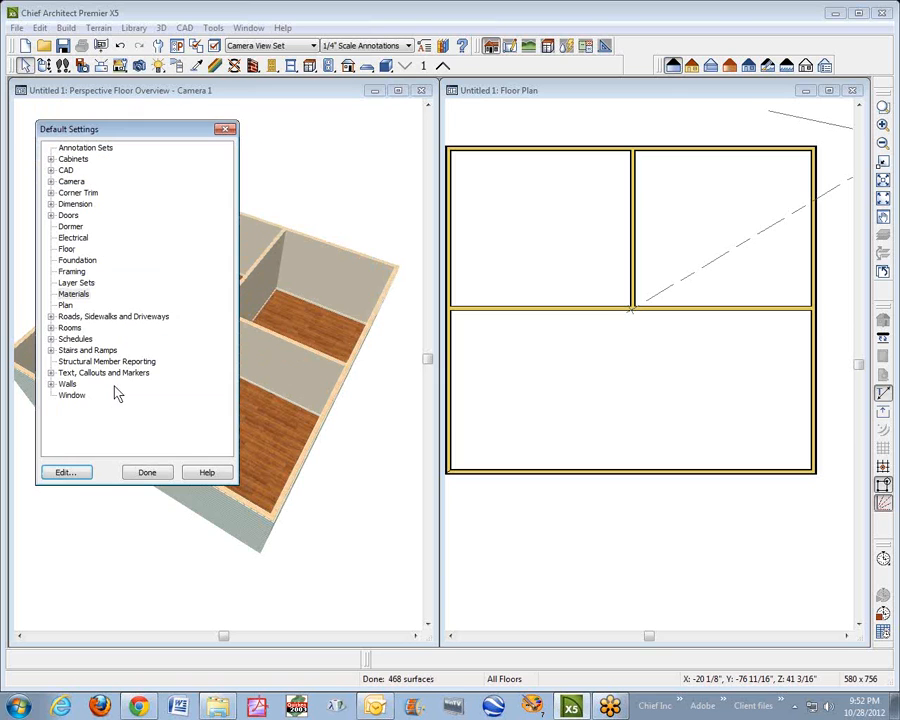
{"action": "left_click", "coordinate": [146, 473]}
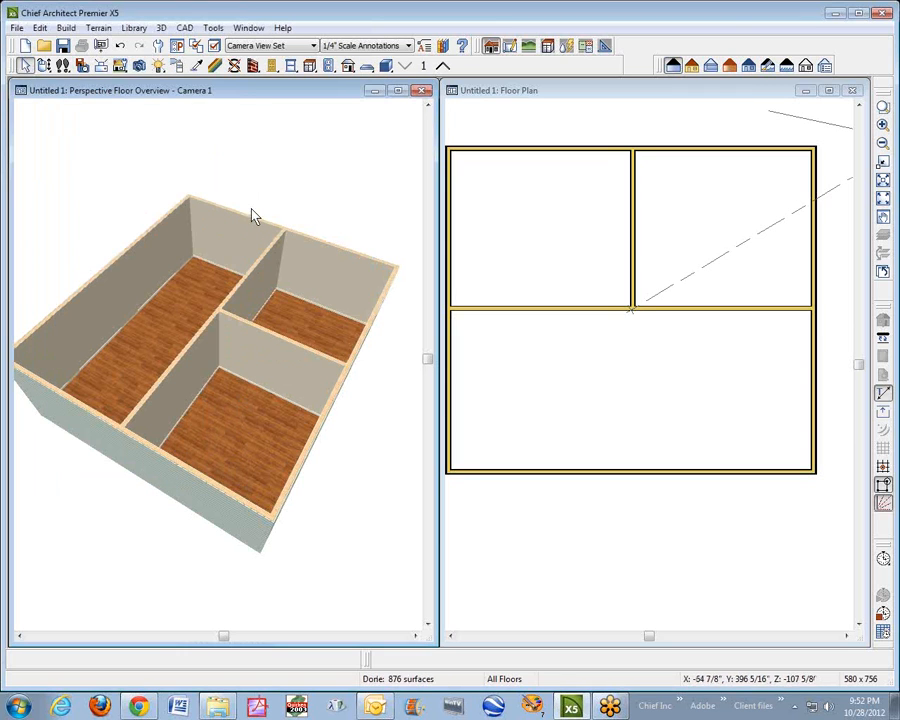
Place a window in the exterior wall of the rear small room and inspect its sash up close
{"action": "left_click", "coordinate": [291, 66]}
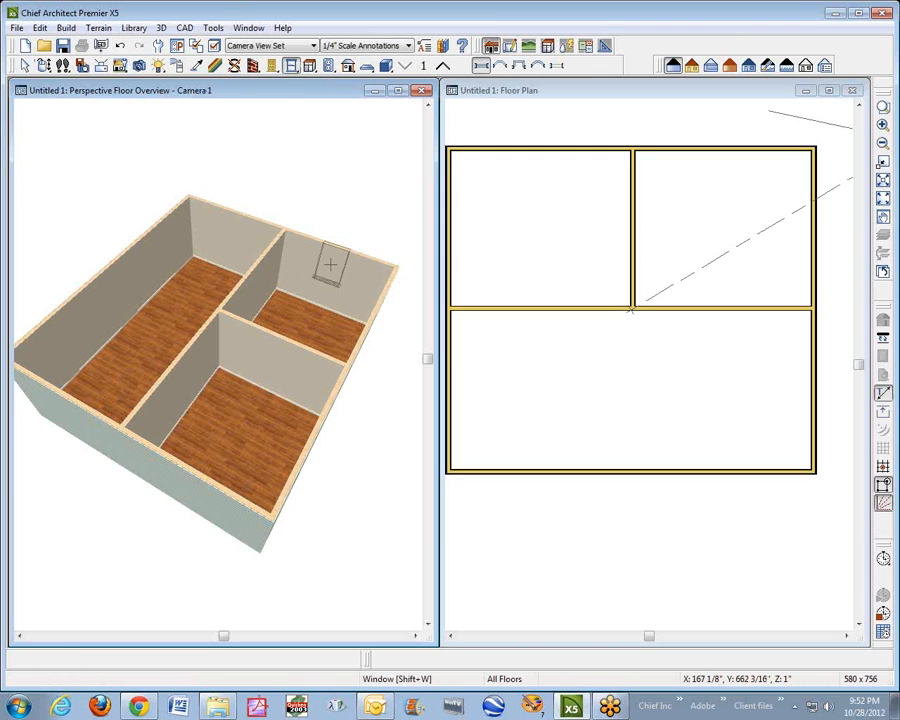
{"action": "left_click", "coordinate": [330, 264]}
{"action": "key", "text": "space"}
{"action": "left_click", "coordinate": [335, 282]}
{"action": "scroll", "coordinate": [335, 280], "scroll_direction": "up", "scroll_amount": 6}
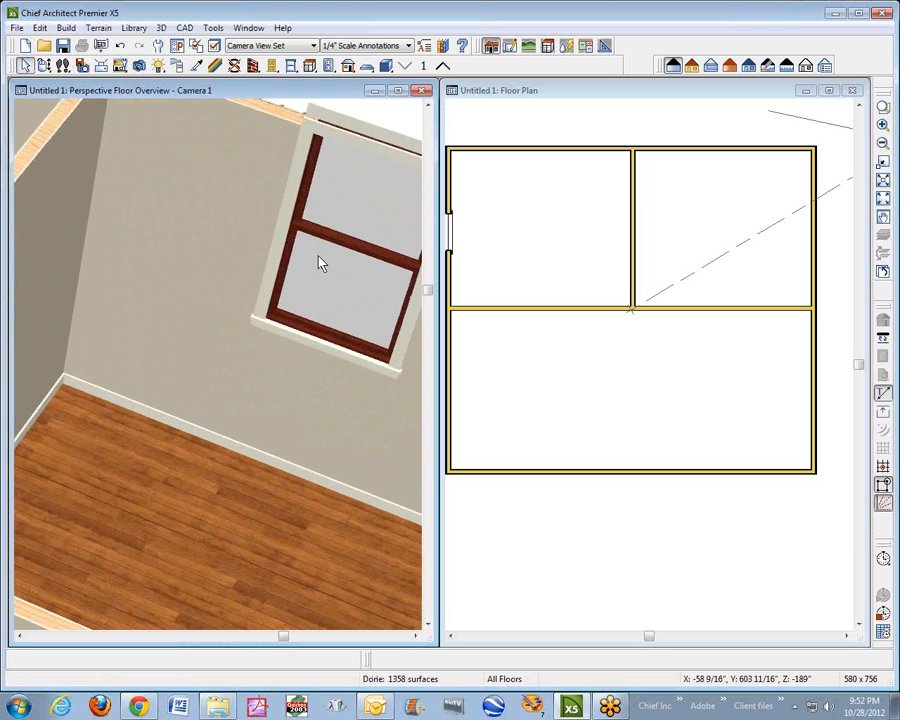
{"action": "scroll", "coordinate": [325, 262], "scroll_direction": "down", "scroll_amount": 6}
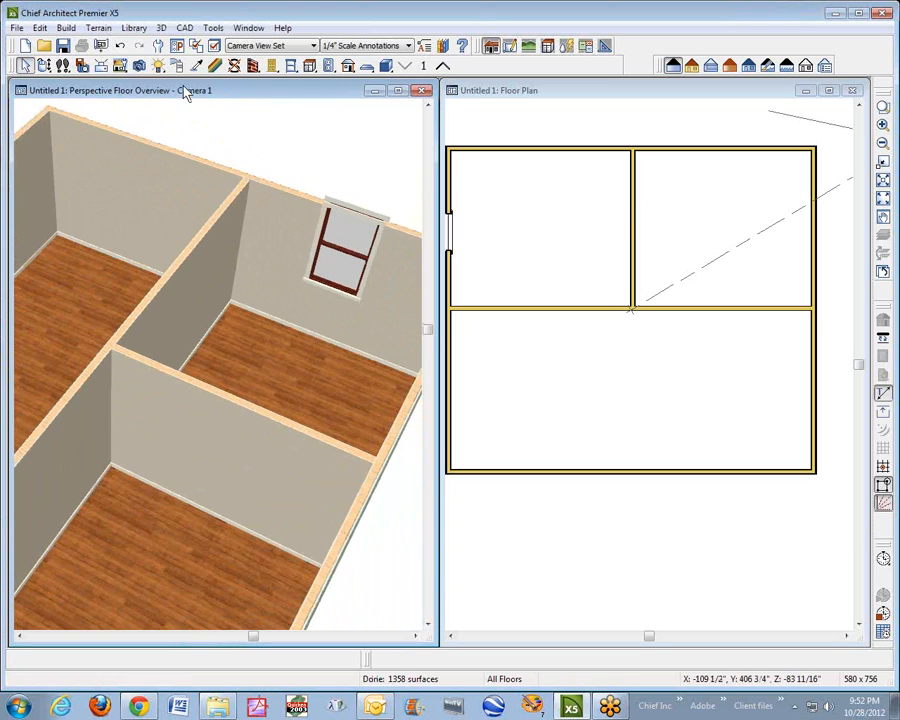
Compare the exterior and interior sash materials in the window defaults and set Sash (Interior) to the plan material Color - White
{"action": "double_click", "coordinate": [291, 65]}
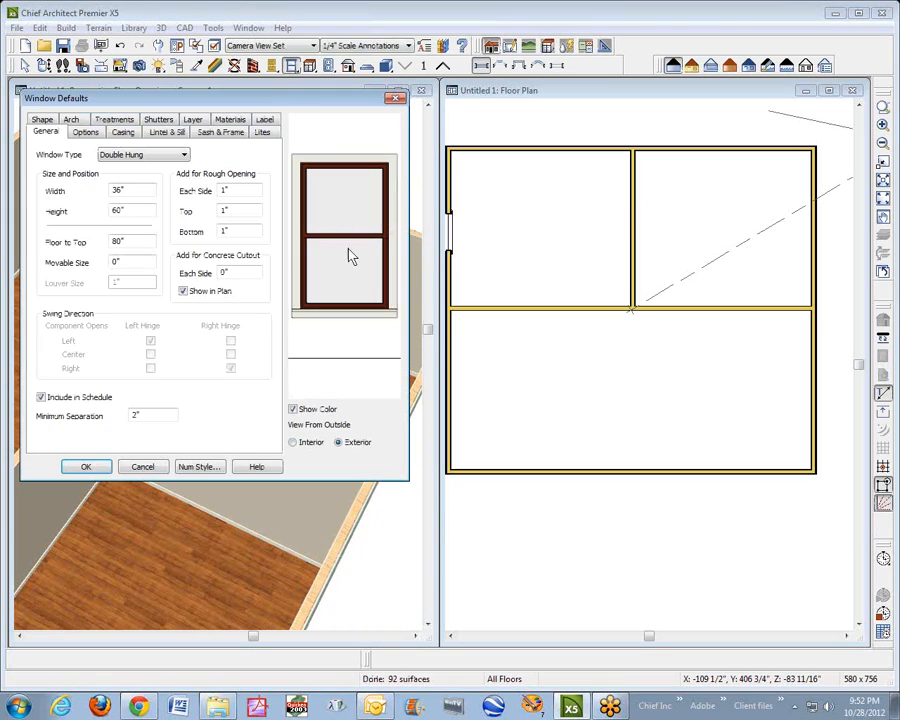
{"action": "left_click", "coordinate": [234, 122]}
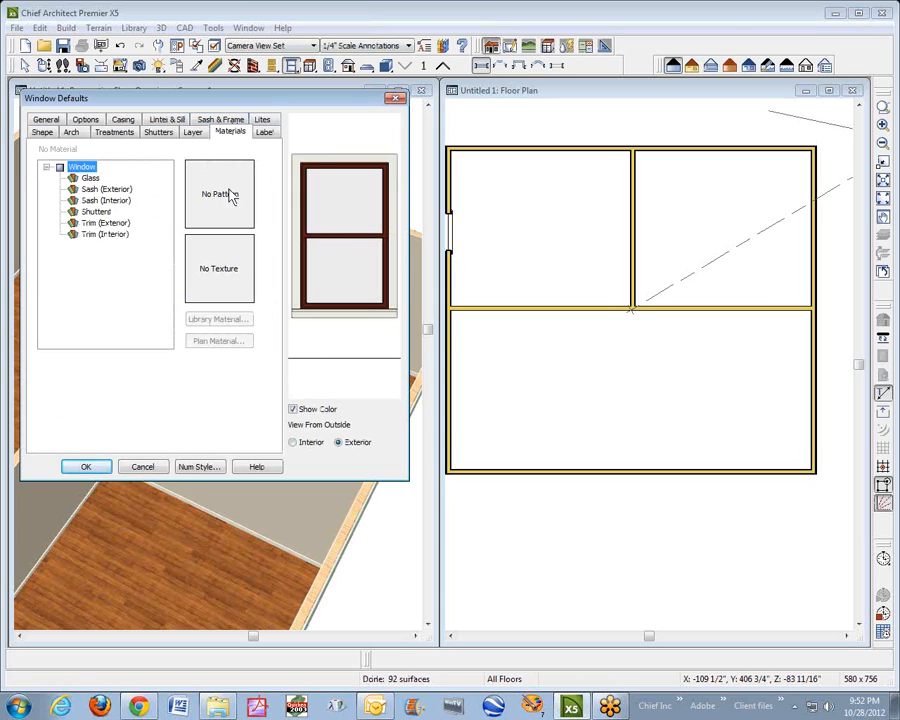
{"action": "left_click", "coordinate": [110, 200]}
{"action": "left_click", "coordinate": [113, 190]}
{"action": "left_click", "coordinate": [104, 201]}
{"action": "left_click", "coordinate": [103, 191]}
{"action": "left_click", "coordinate": [91, 201]}
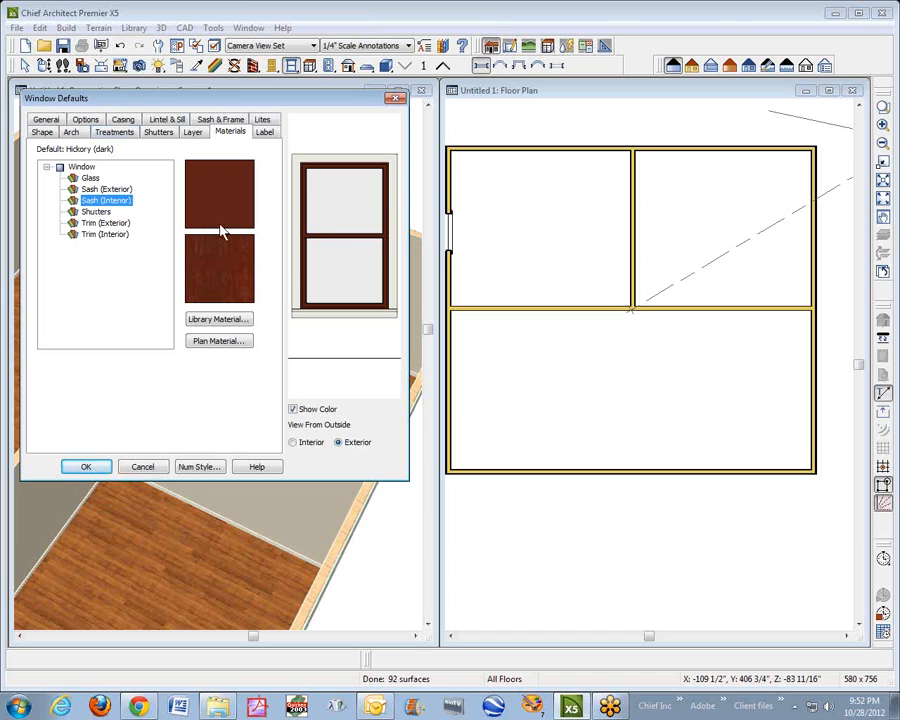
{"action": "left_click", "coordinate": [222, 341]}
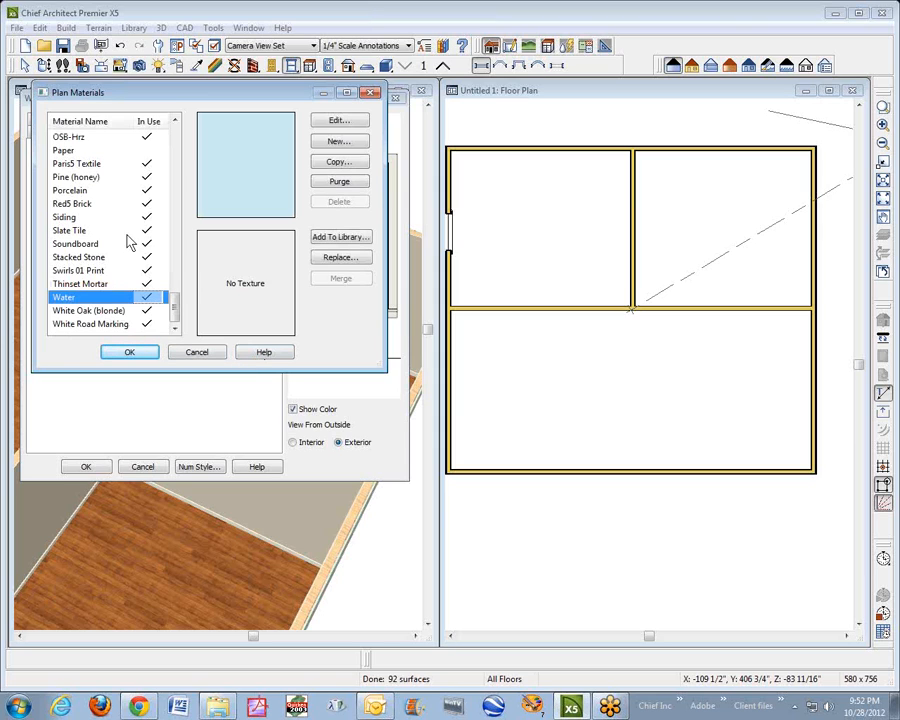
{"action": "left_click_drag", "start_coordinate": [176, 313], "coordinate": [175, 175]}
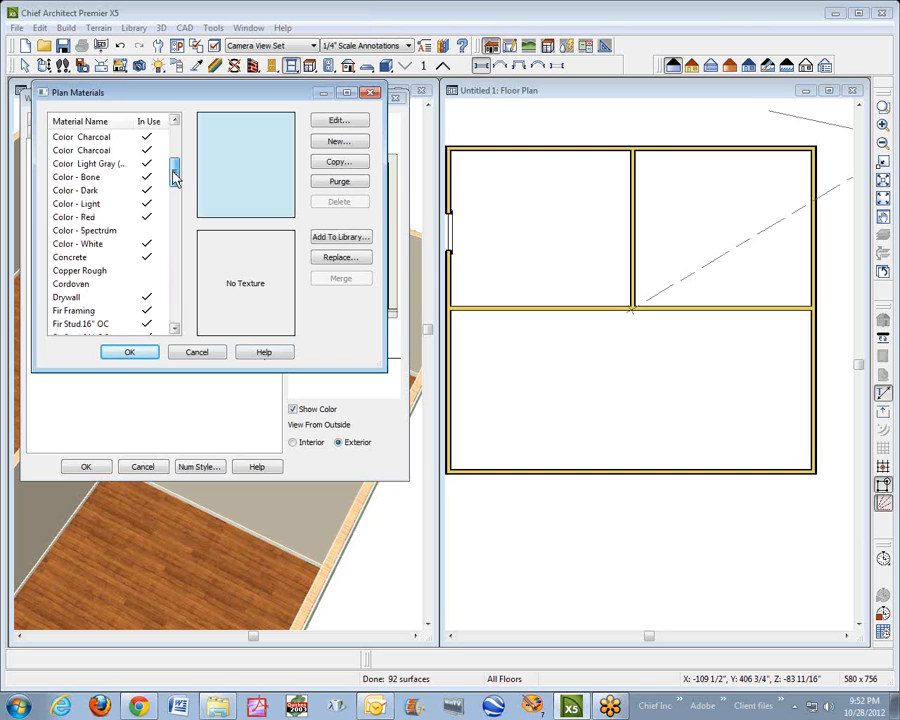
{"action": "left_click", "coordinate": [82, 244]}
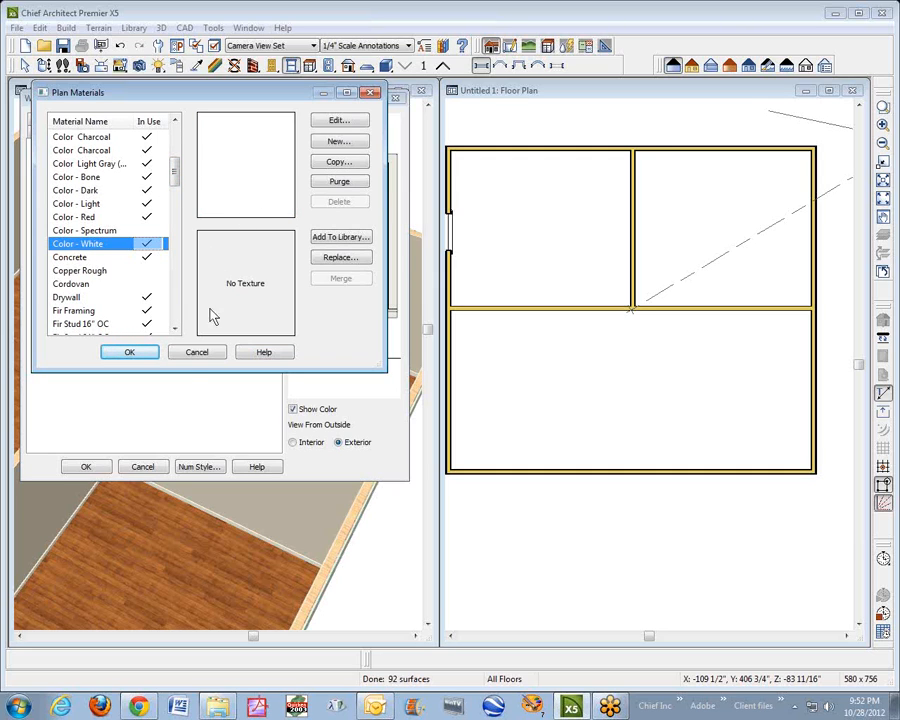
{"action": "left_click", "coordinate": [130, 352]}
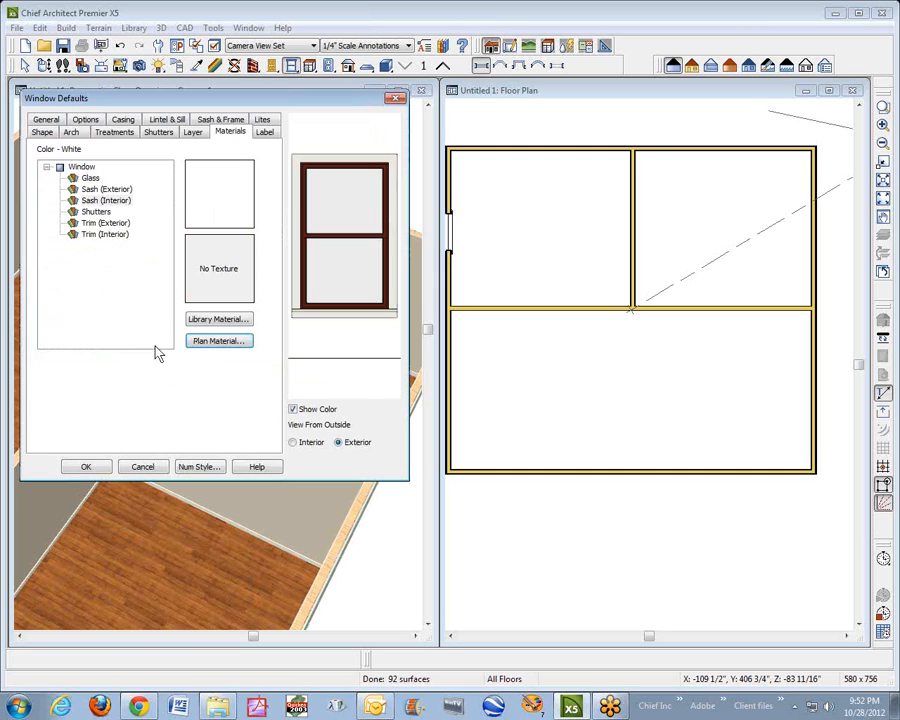
Set Sash (Exterior) to the plan material Color - White in the window defaults and apply the defaults
{"action": "left_click", "coordinate": [104, 190]}
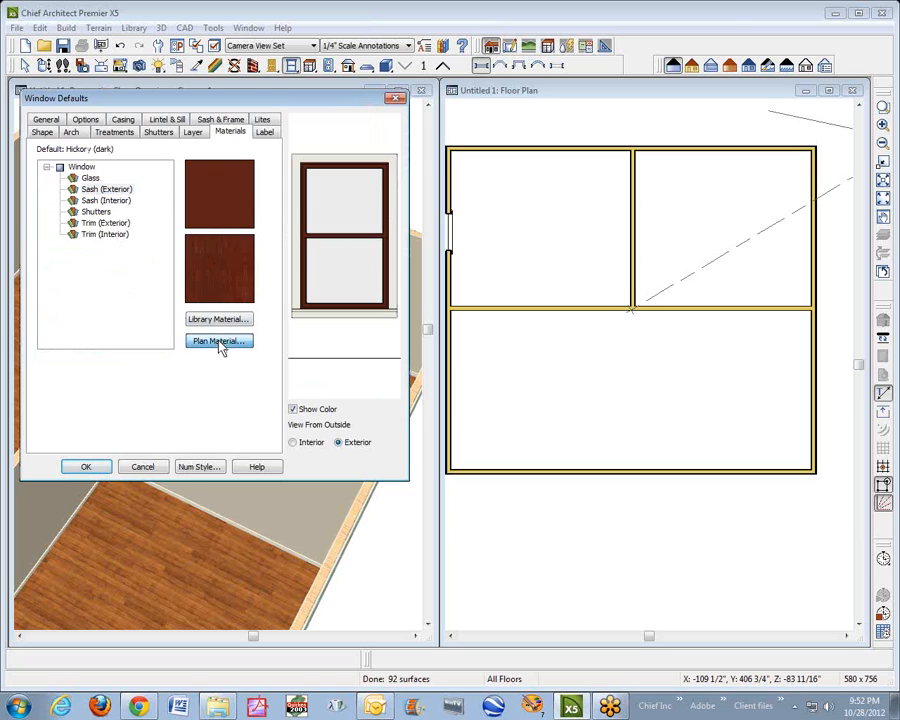
{"action": "left_click", "coordinate": [222, 342]}
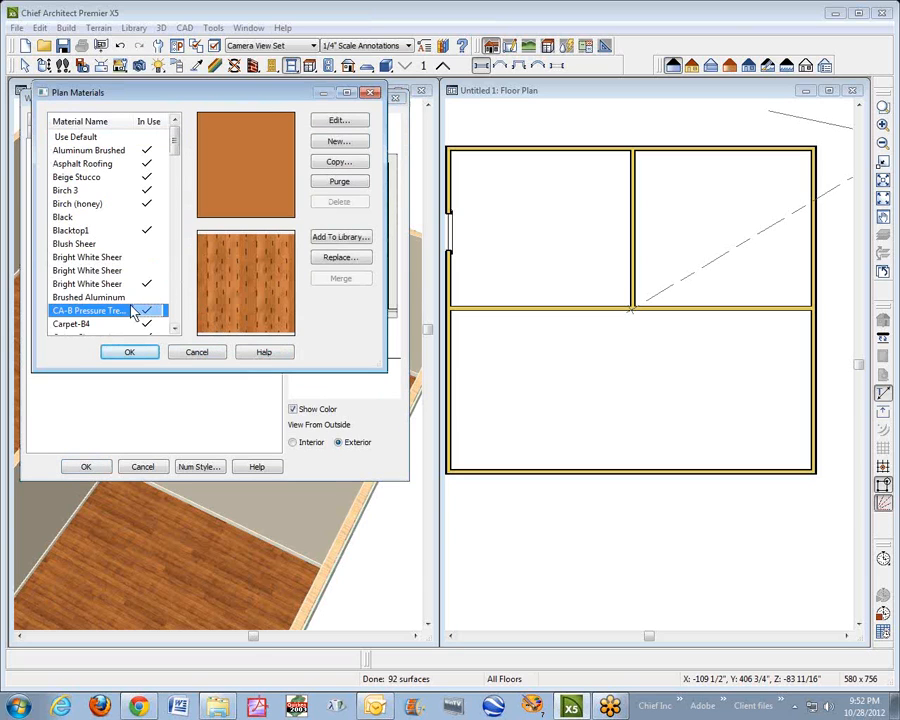
{"action": "left_click", "coordinate": [176, 329]}
{"action": "left_click", "coordinate": [176, 329]}
{"action": "left_click", "coordinate": [176, 329]}
{"action": "left_click", "coordinate": [176, 329]}
{"action": "left_click", "coordinate": [176, 329]}
{"action": "left_click", "coordinate": [176, 329]}
{"action": "left_click", "coordinate": [176, 329]}
{"action": "left_click", "coordinate": [176, 329]}
{"action": "left_click", "coordinate": [176, 329]}
{"action": "left_click", "coordinate": [176, 329]}
{"action": "left_click", "coordinate": [176, 329]}
{"action": "left_click", "coordinate": [176, 329]}
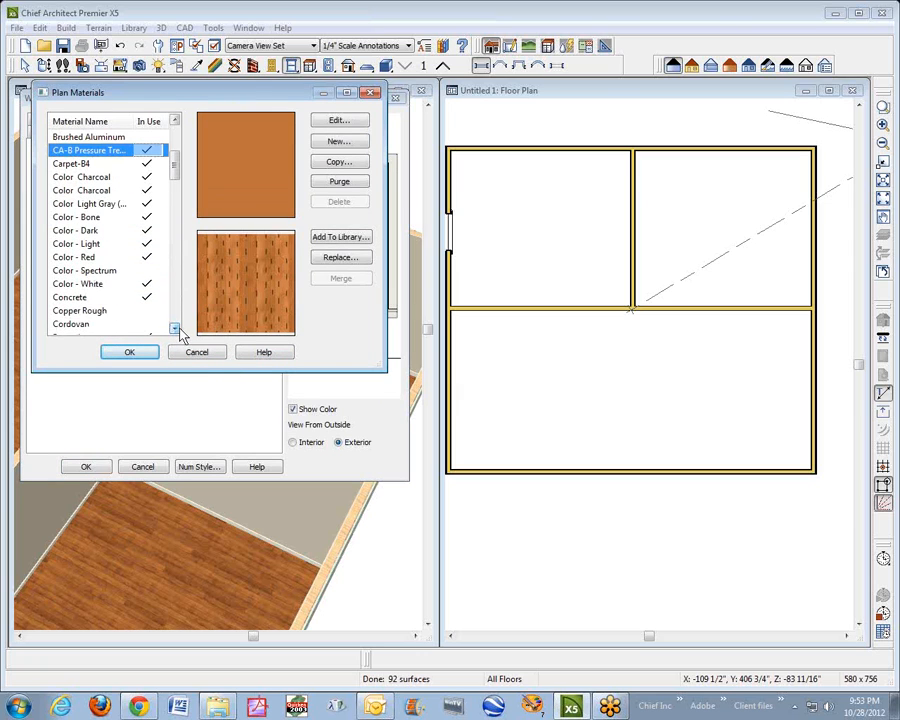
{"action": "left_click", "coordinate": [92, 284]}
{"action": "left_click", "coordinate": [130, 354]}
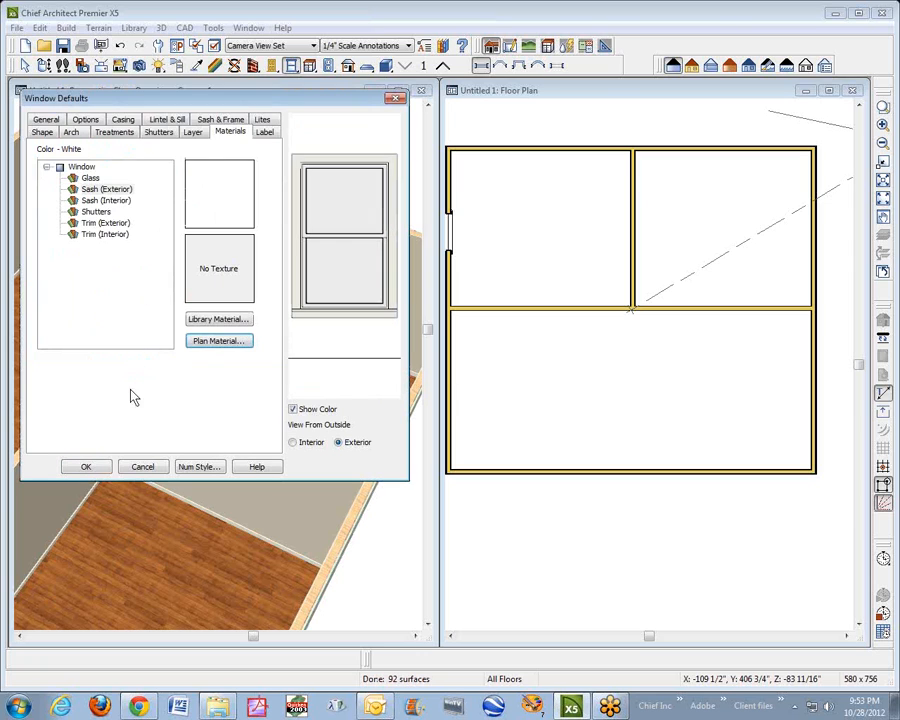
{"action": "left_click", "coordinate": [86, 466]}
{"action": "key", "text": "space"}
{"action": "left_click", "coordinate": [348, 250]}
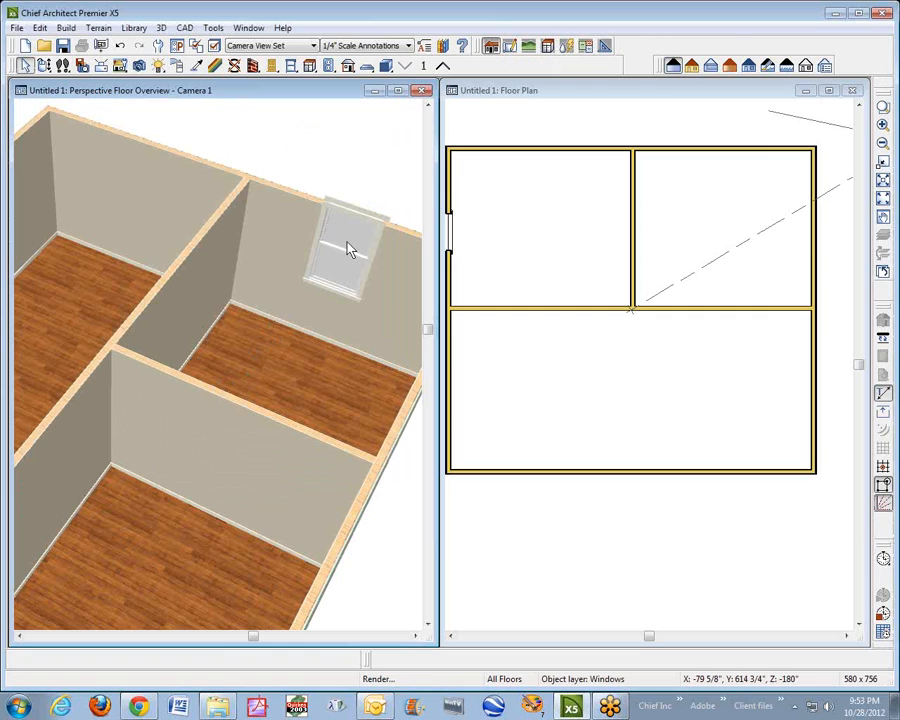
Place a second window in the large room's exterior wall, on the same side as the first window
{"action": "left_click", "coordinate": [291, 66]}
{"action": "left_click", "coordinate": [120, 212]}
{"action": "key", "text": "space"}
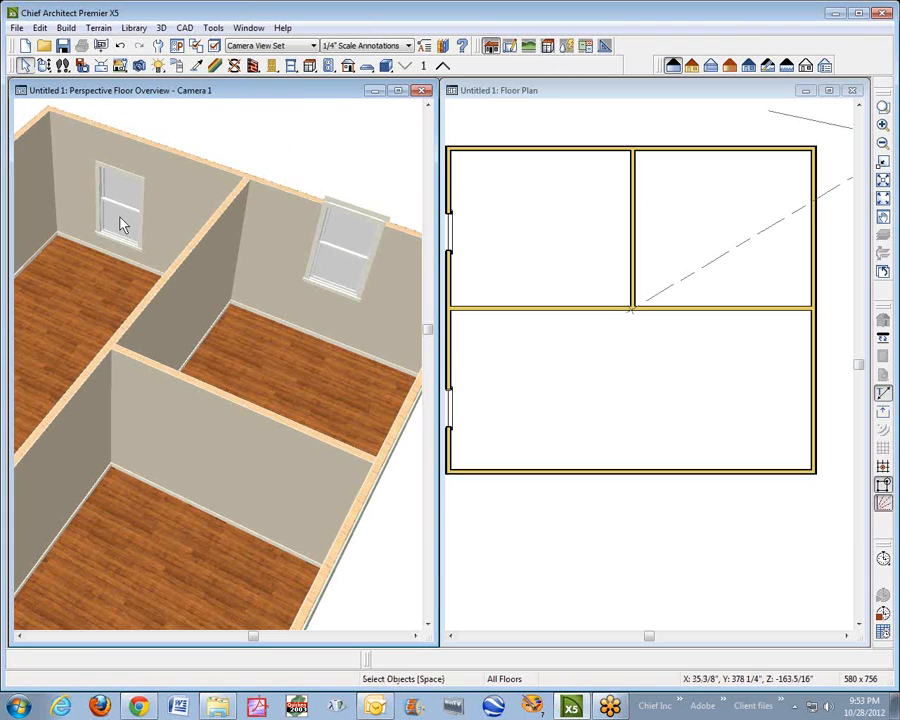
Set the Window Sash entry in the plan's material defaults to the plan material Color - White and apply it
{"action": "left_click", "coordinate": [40, 27]}
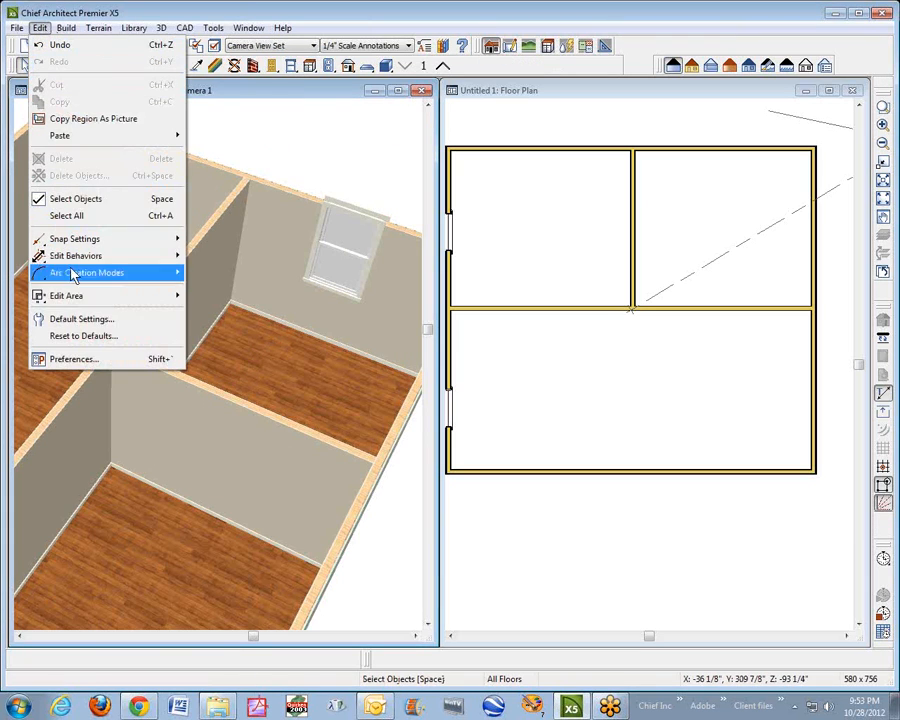
{"action": "left_click", "coordinate": [72, 319]}
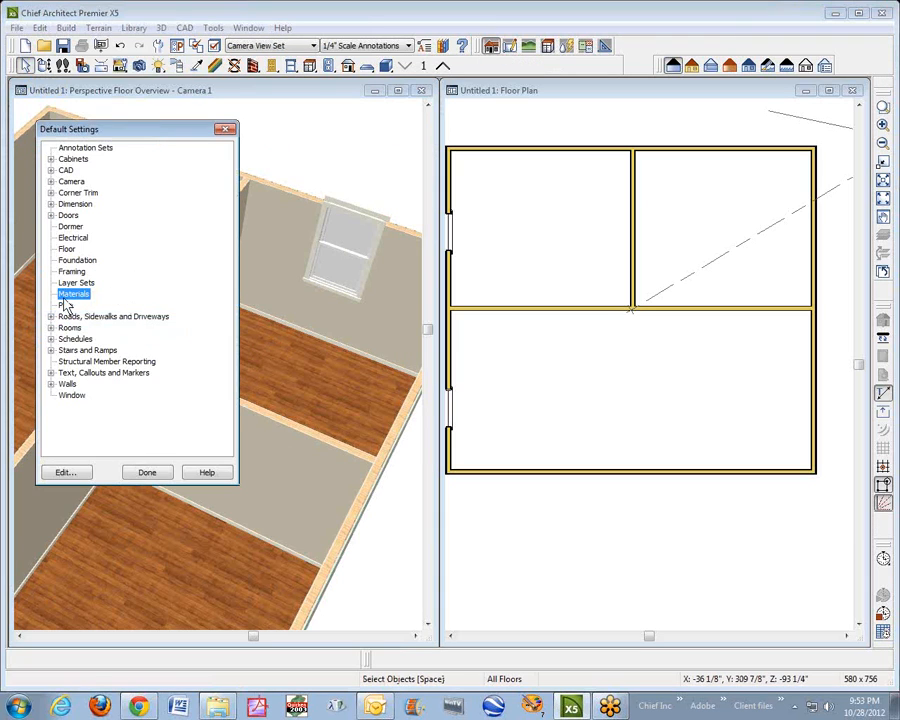
{"action": "left_click", "coordinate": [61, 473]}
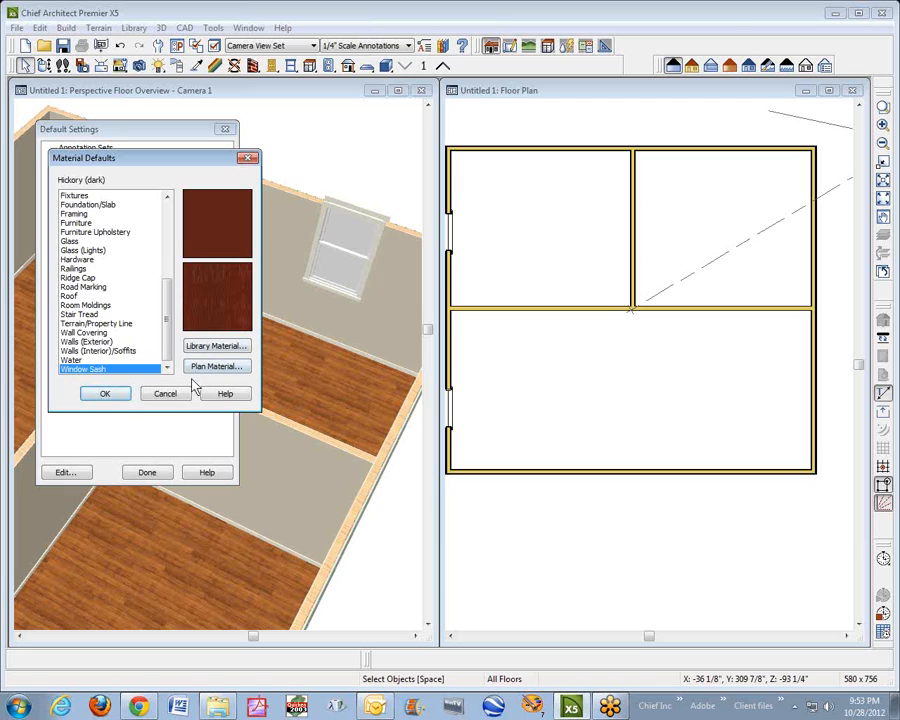
{"action": "left_click", "coordinate": [214, 366]}
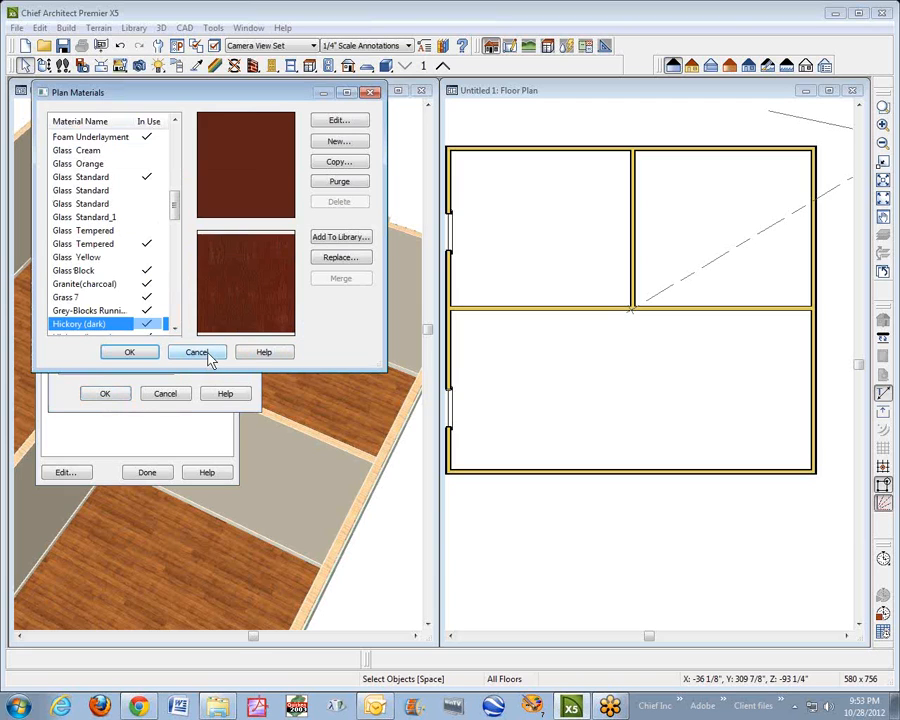
{"action": "key", "text": "c"}
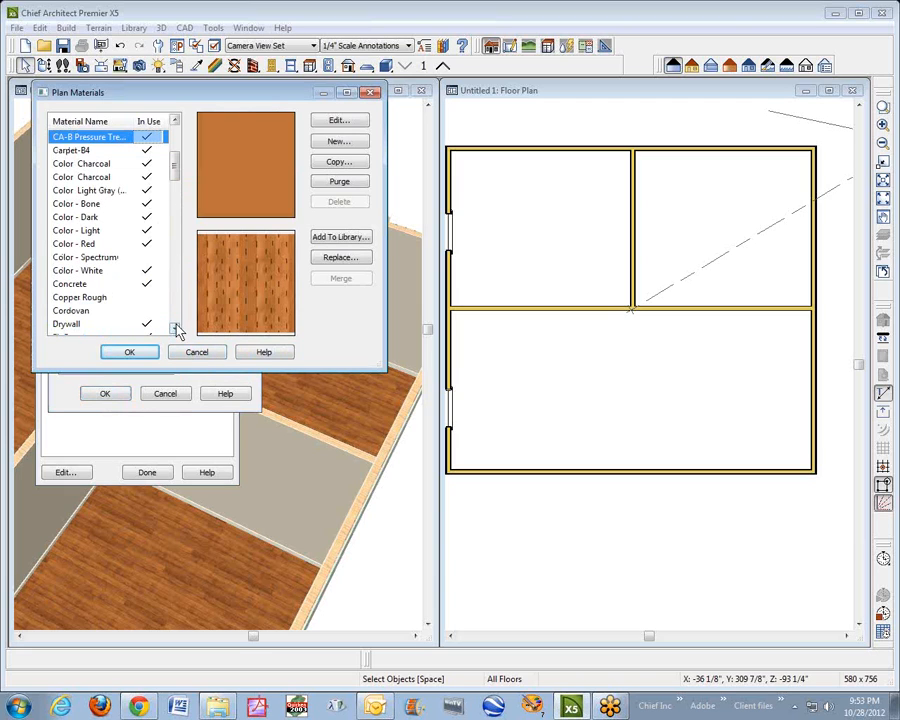
{"action": "scroll", "coordinate": [176, 330], "scroll_direction": "down", "scroll_amount": 4}
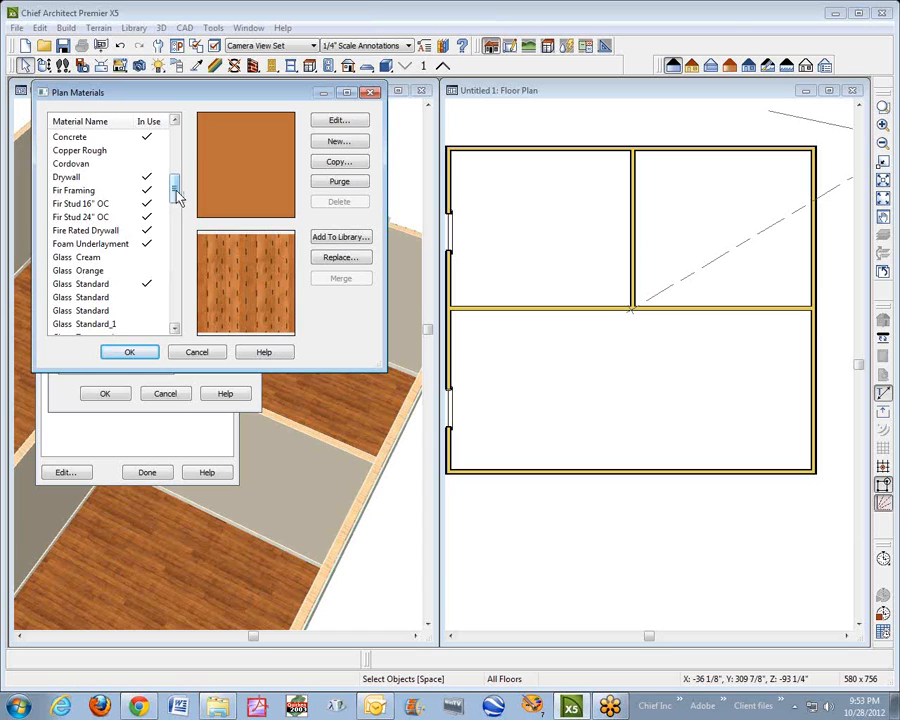
{"action": "left_click_drag", "start_coordinate": [176, 196], "coordinate": [179, 185]}
{"action": "left_click", "coordinate": [92, 204]}
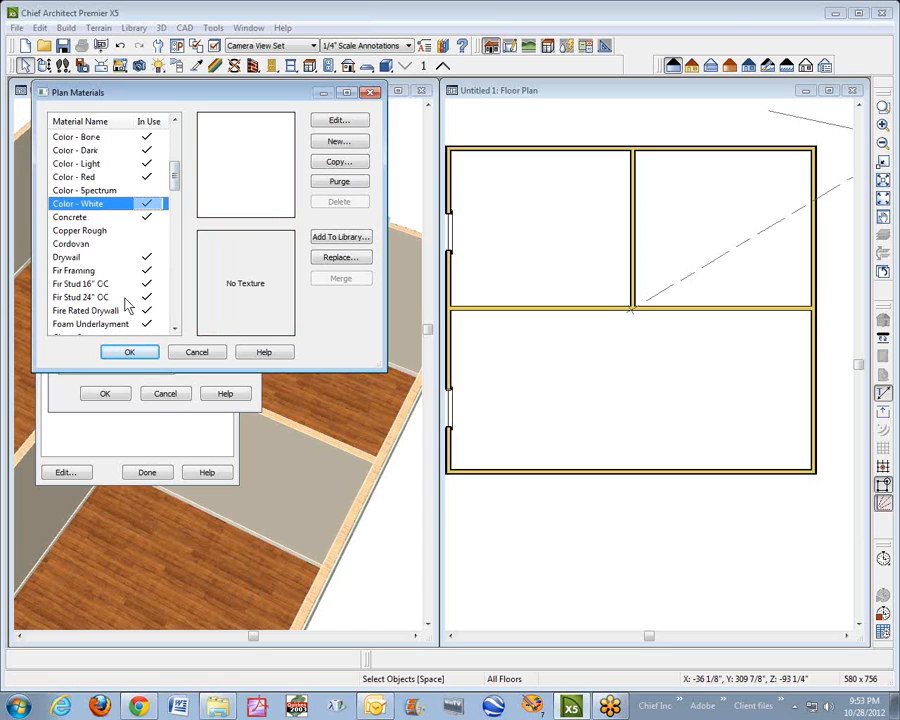
{"action": "left_click", "coordinate": [138, 356]}
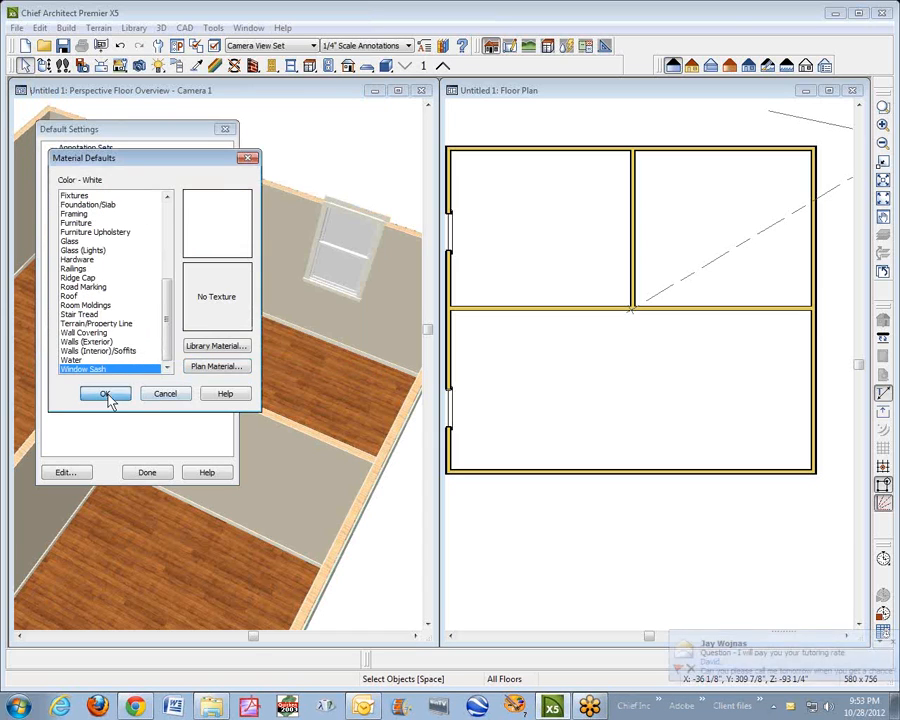
{"action": "left_click", "coordinate": [108, 393]}
{"action": "left_click", "coordinate": [149, 473]}
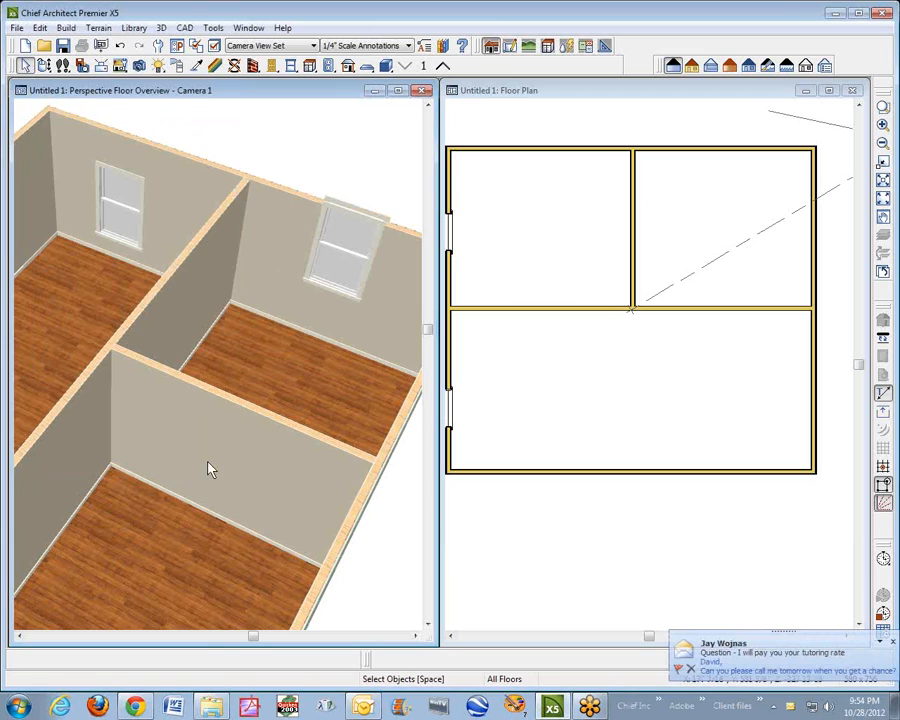
Lower the small room's window so it sits fully within the exterior wall, and dismiss the plan save dialog without saving
{"action": "left_click", "coordinate": [339, 249]}
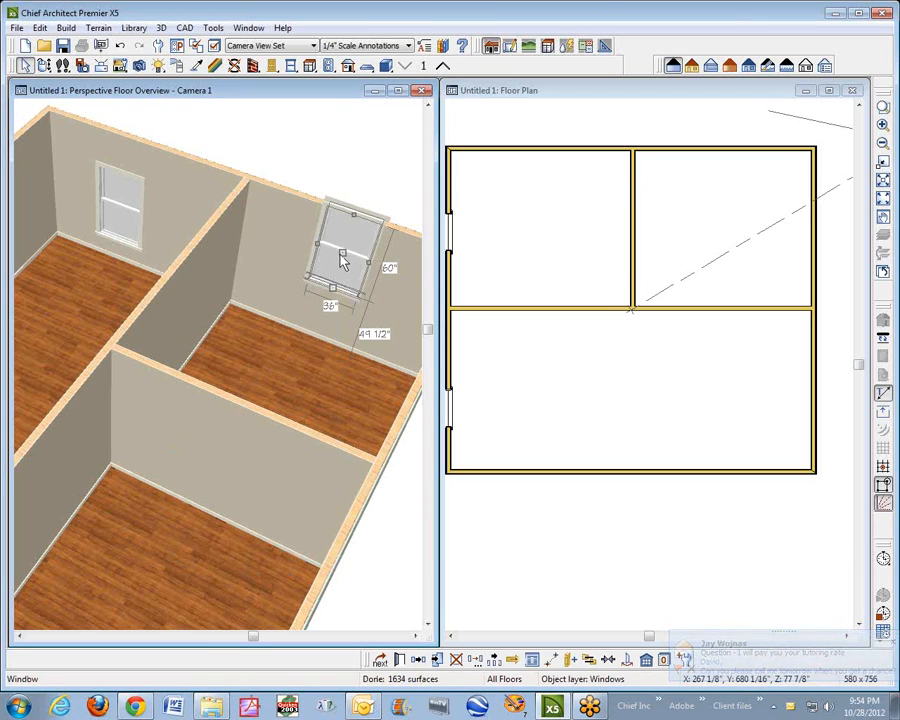
{"action": "left_click_drag", "start_coordinate": [342, 250], "coordinate": [328, 270]}
{"action": "key", "text": "Escape"}
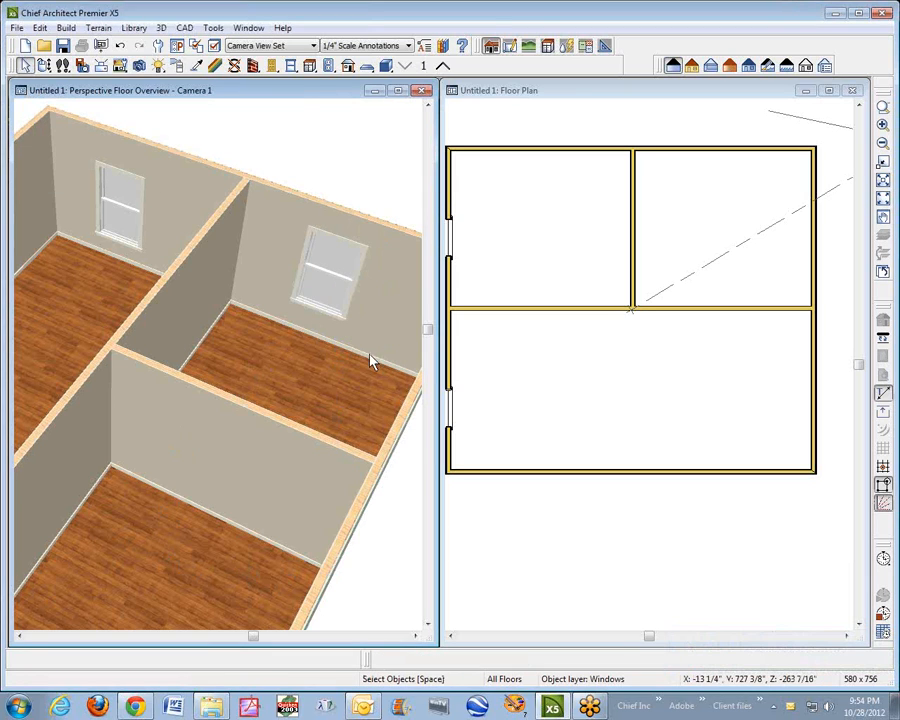
{"action": "key", "text": "ctrl+s"}
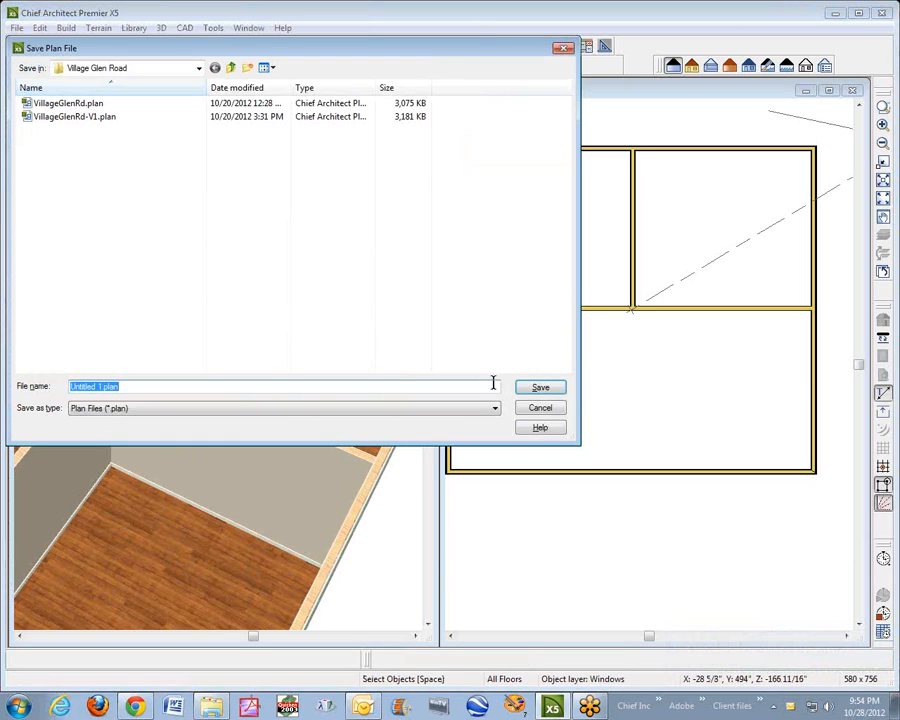
{"action": "left_click", "coordinate": [540, 408]}
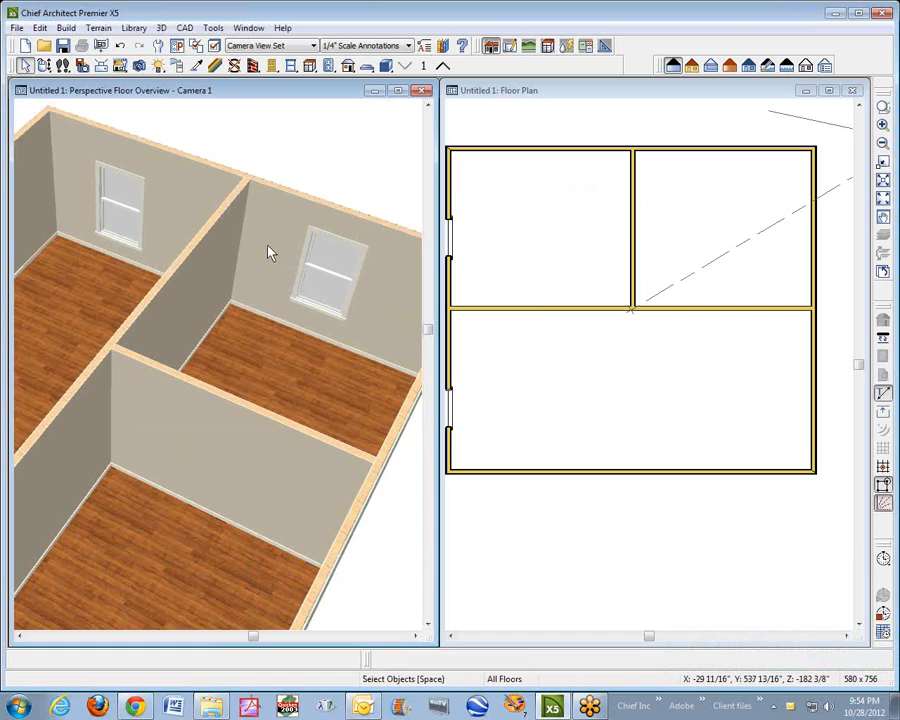
{"action": "left_click", "coordinate": [44, 65]}
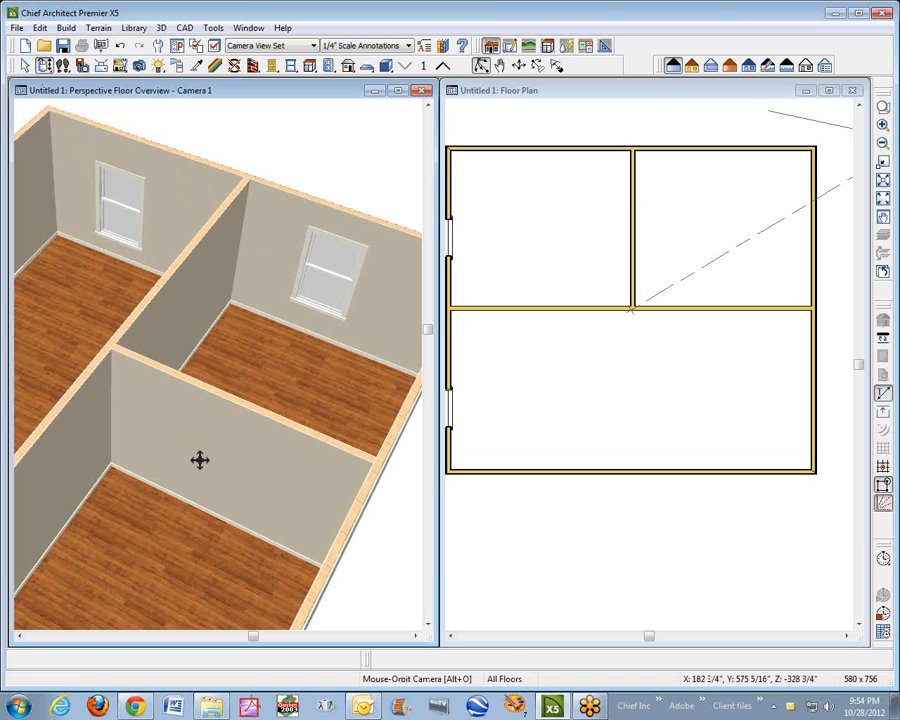
{"action": "left_click_drag", "start_coordinate": [261, 522], "coordinate": [14, 482]}
{"action": "left_click_drag", "start_coordinate": [124, 482], "coordinate": [228, 502]}
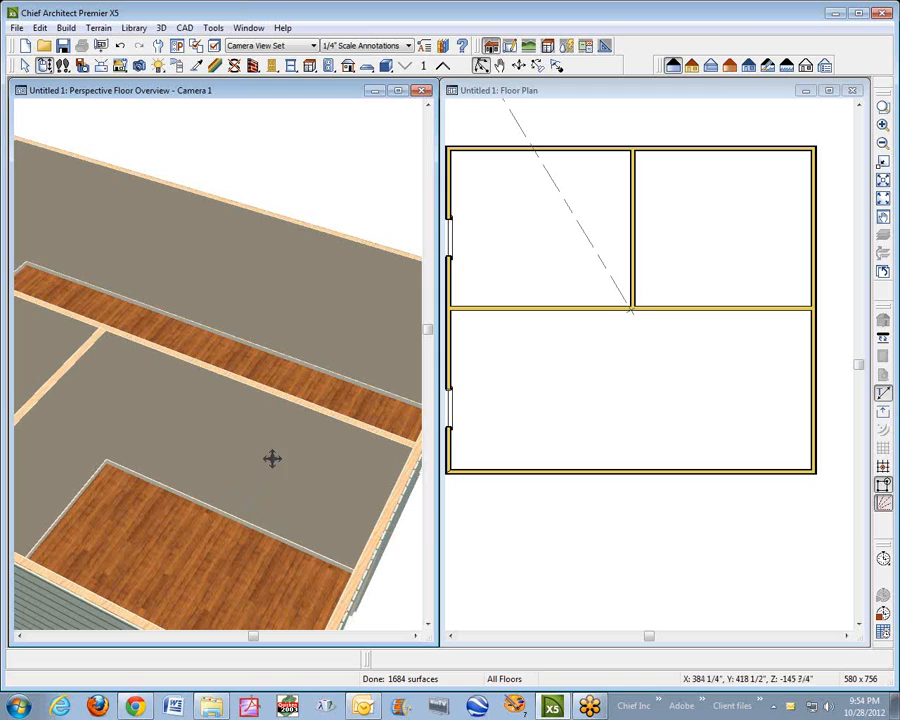
{"action": "left_click", "coordinate": [39, 27]}
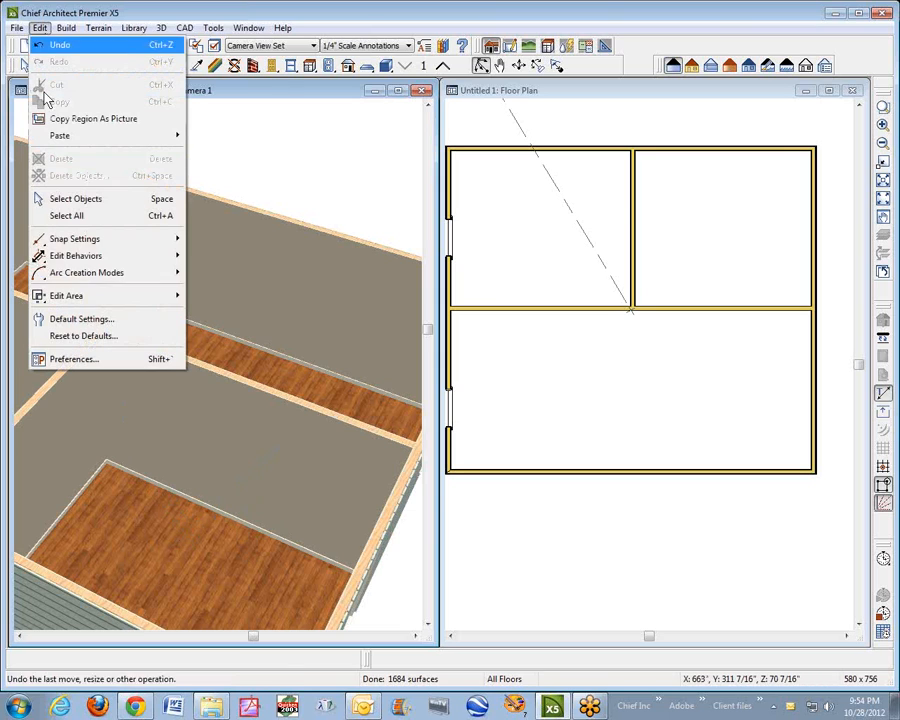
{"action": "left_click", "coordinate": [66, 318]}
{"action": "left_click", "coordinate": [147, 472]}
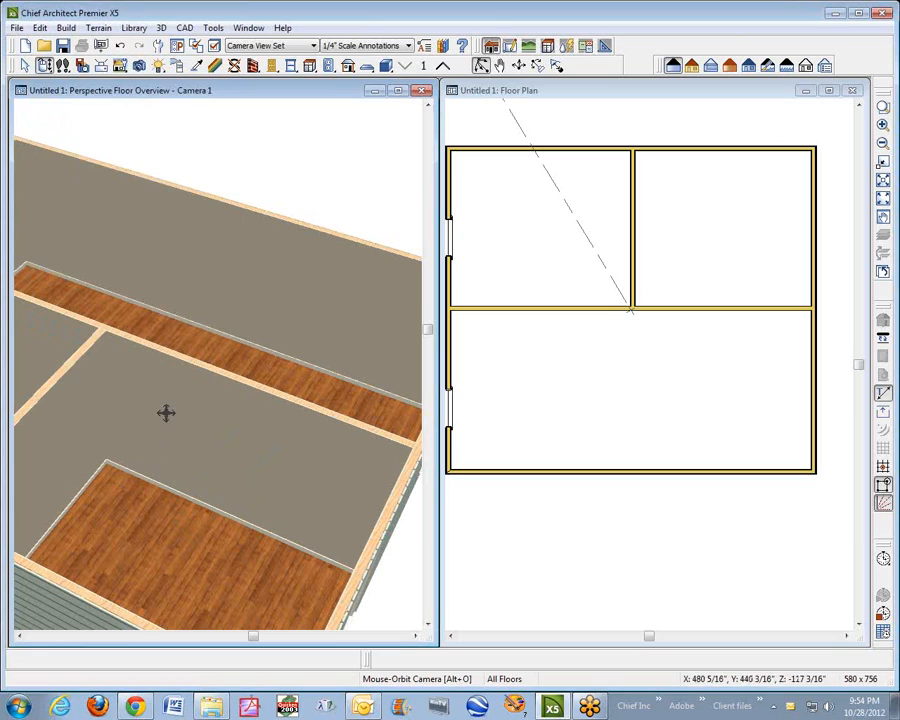
Sample the floor's Medium - FP Plank material with the Material Eyedropper and float the painter mode tools over the camera view
{"action": "left_click", "coordinate": [200, 67]}
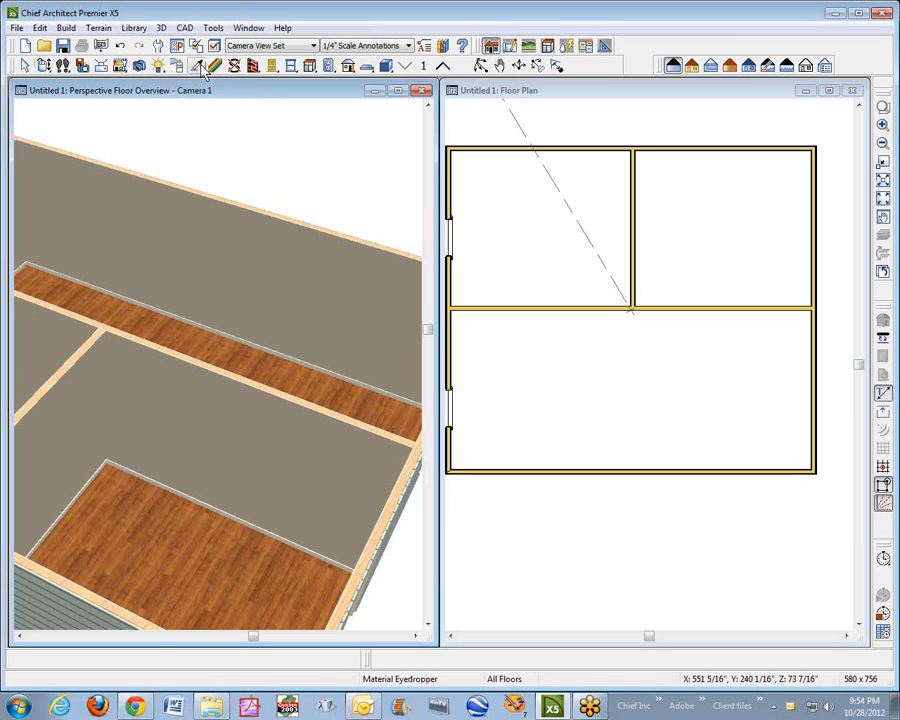
{"action": "left_click", "coordinate": [249, 361]}
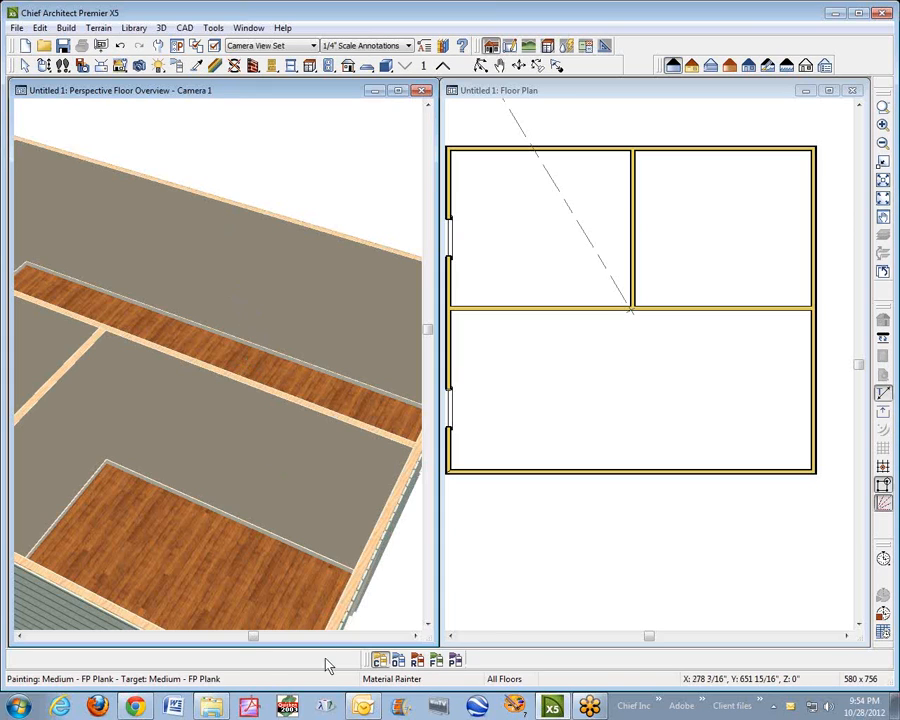
{"action": "left_click_drag", "start_coordinate": [372, 664], "coordinate": [243, 343]}
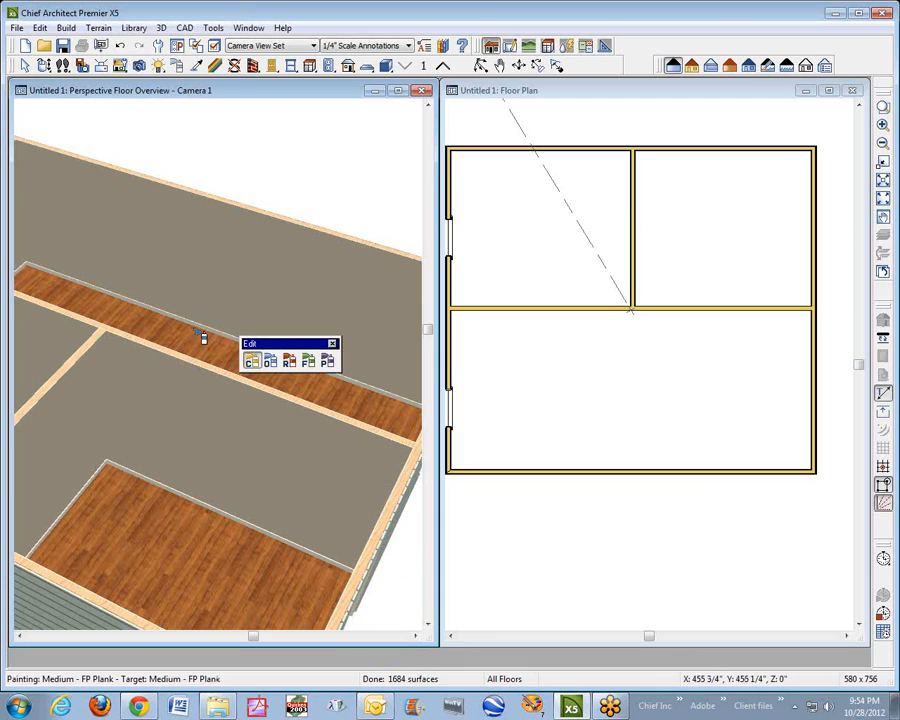
{"action": "left_click", "coordinate": [251, 361]}
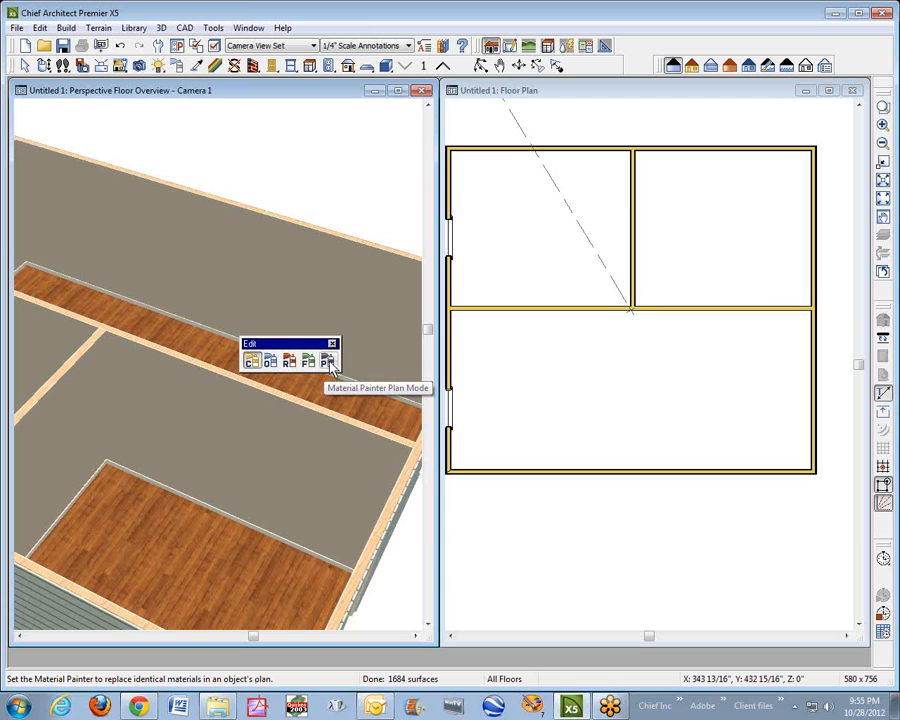
Paint the drywall with Medium - FP Plank in Material Painter Plan Mode and undo the painting
{"action": "left_click", "coordinate": [329, 364]}
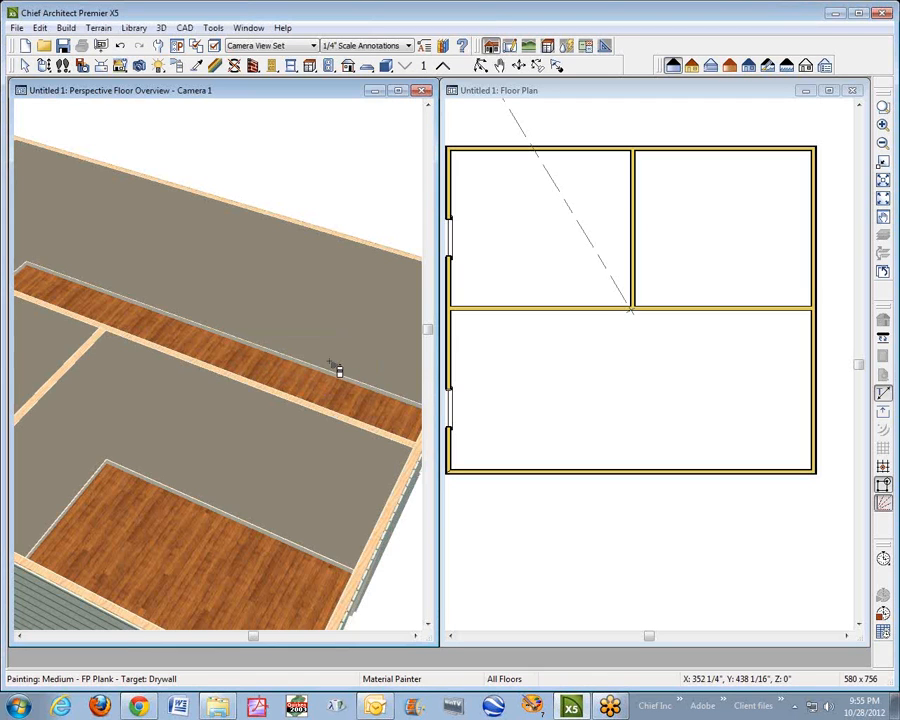
{"action": "left_click", "coordinate": [290, 294]}
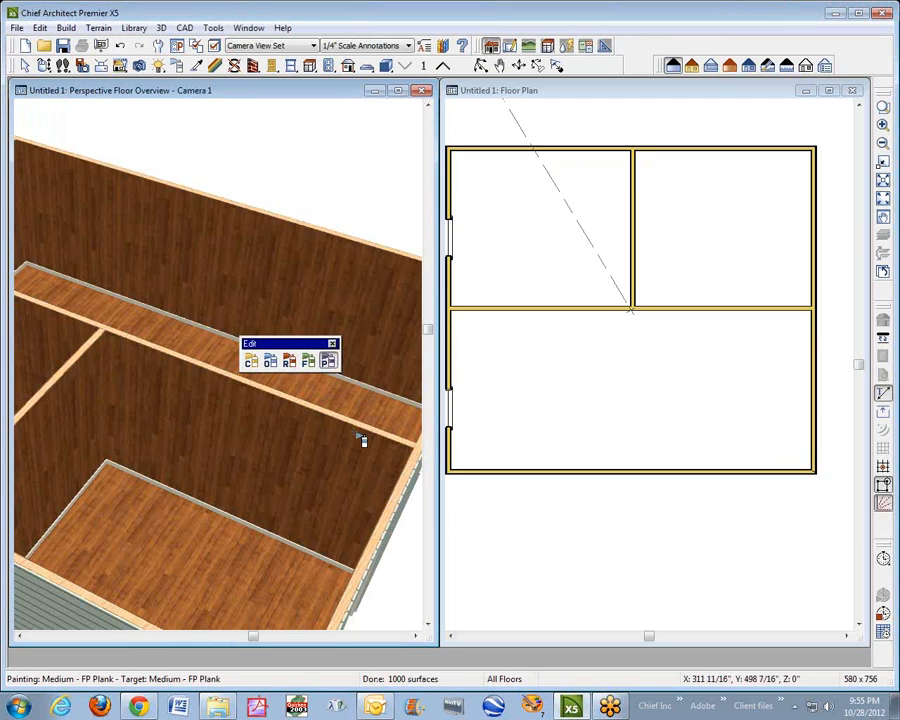
{"action": "scroll", "coordinate": [339, 425], "scroll_direction": "down", "scroll_amount": 3}
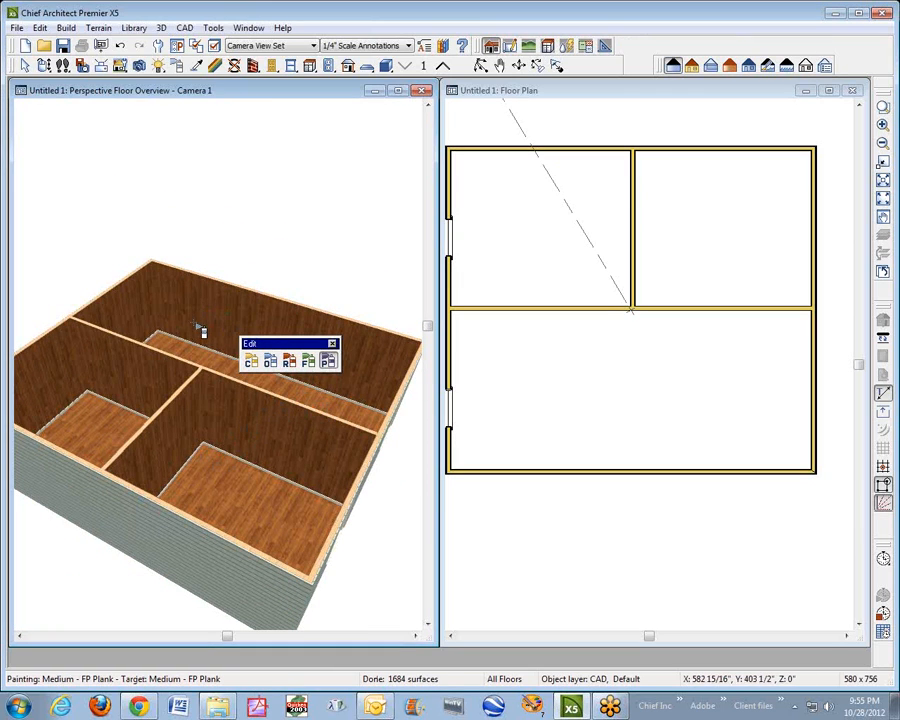
{"action": "key", "text": "ctrl+z"}
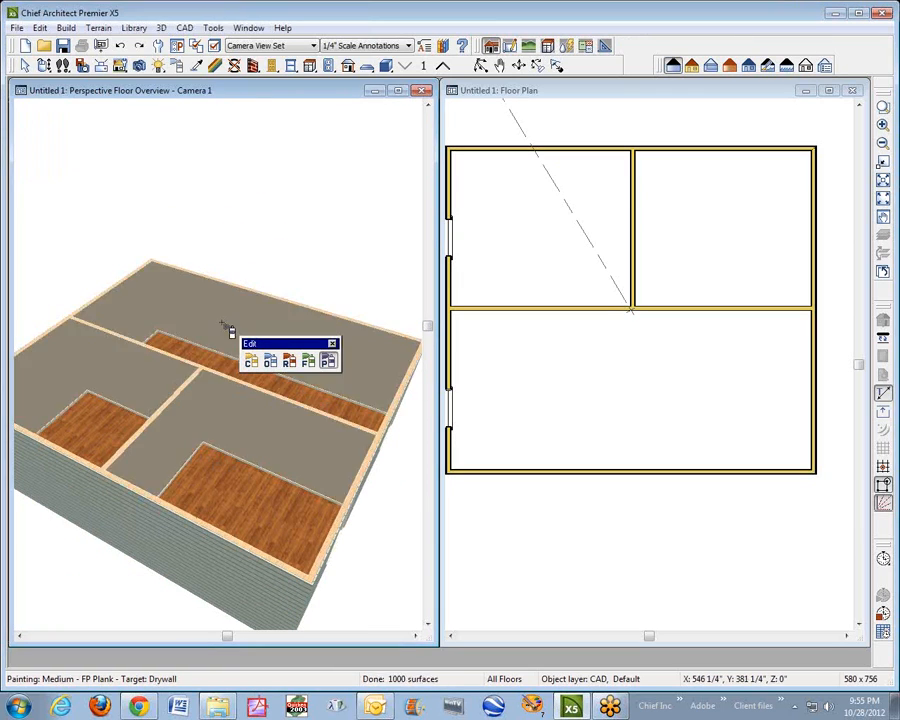
Paint the walls of the windowed small room with Medium - FP Plank in room mode, undo it, and leave the Material Painter
{"action": "left_click", "coordinate": [289, 366]}
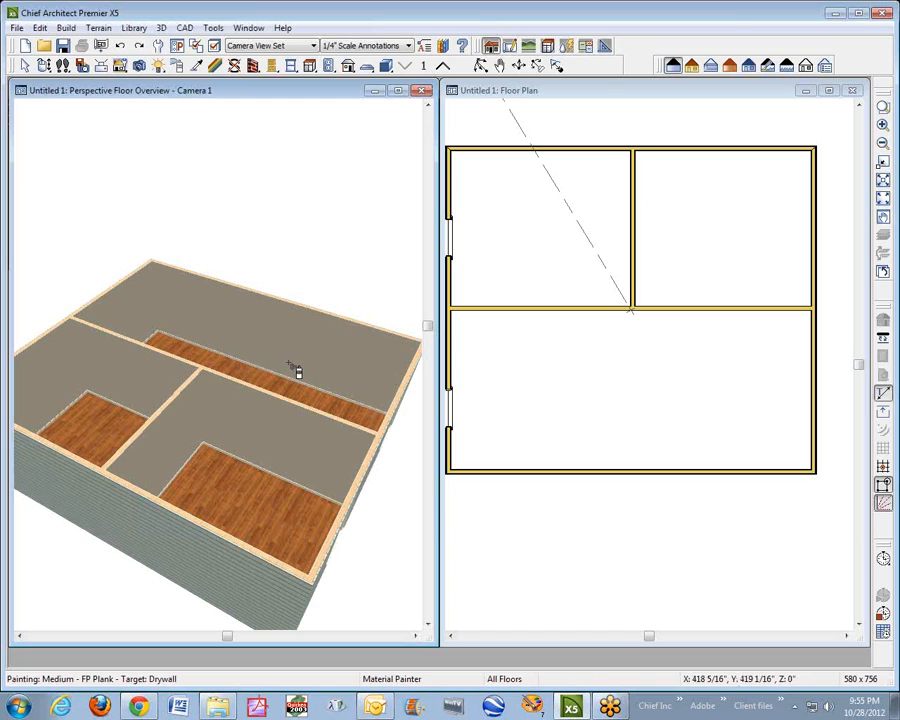
{"action": "left_click", "coordinate": [289, 453]}
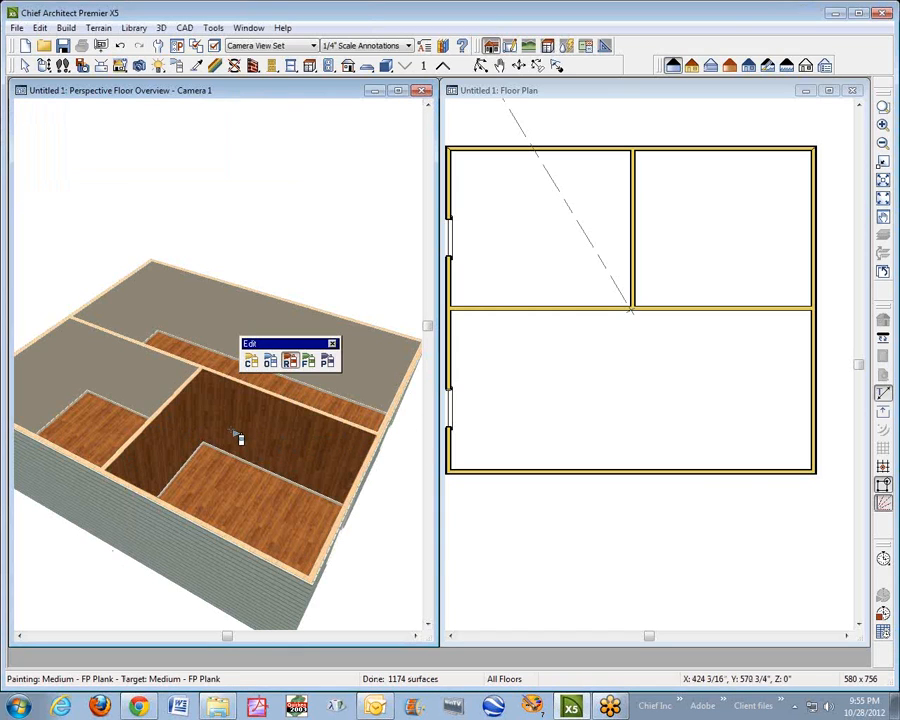
{"action": "key", "text": "ctrl+z"}
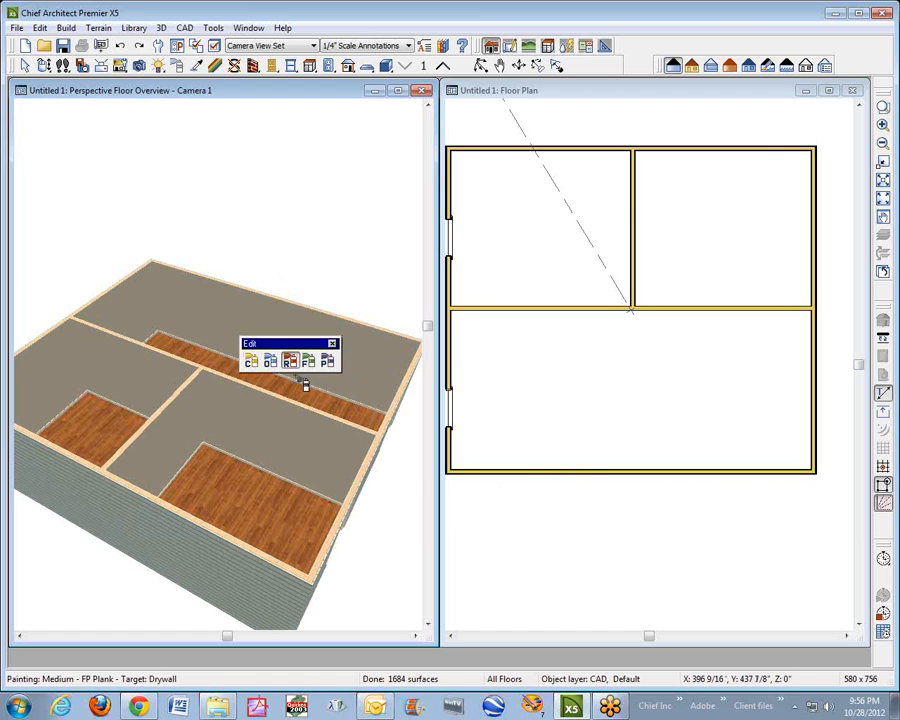
{"action": "left_click", "coordinate": [25, 65]}
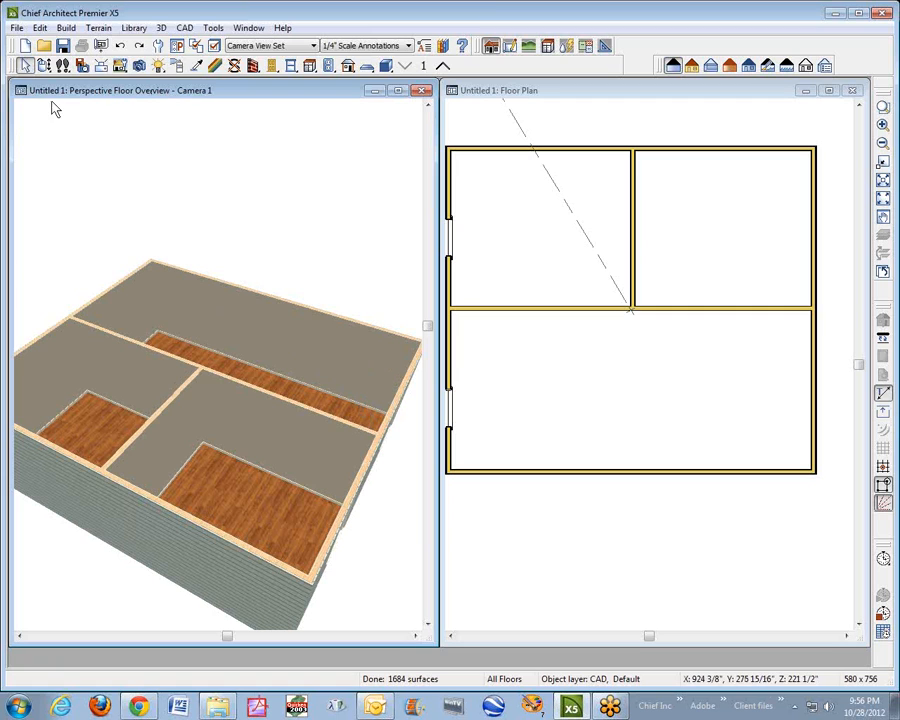
Orbit the floor overview to examine the exterior wall containing the two windows
{"action": "left_click", "coordinate": [45, 65]}
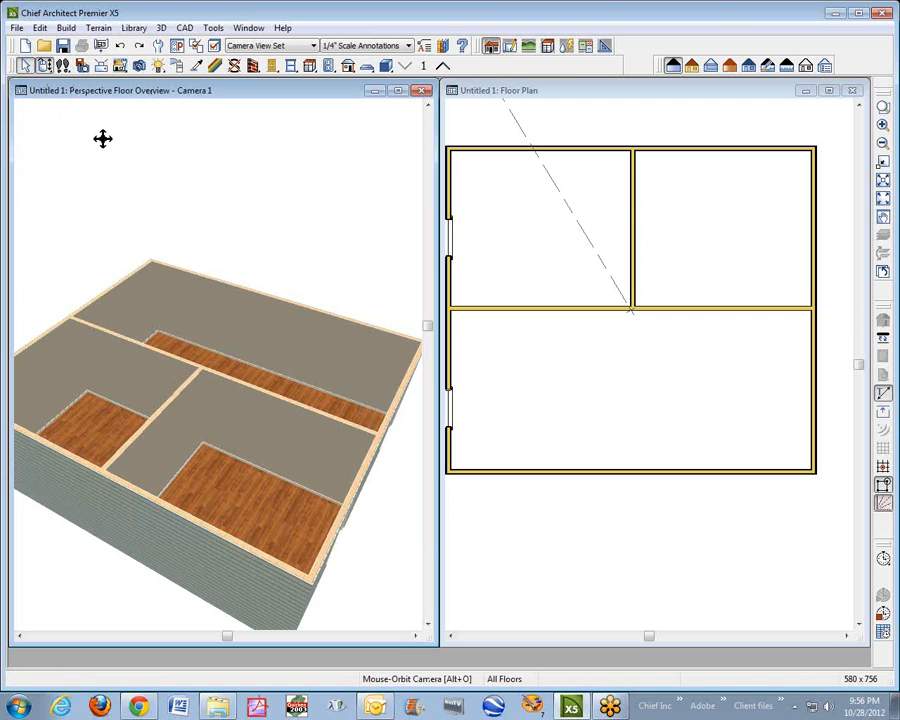
{"action": "left_click_drag", "start_coordinate": [296, 350], "coordinate": [222, 370]}
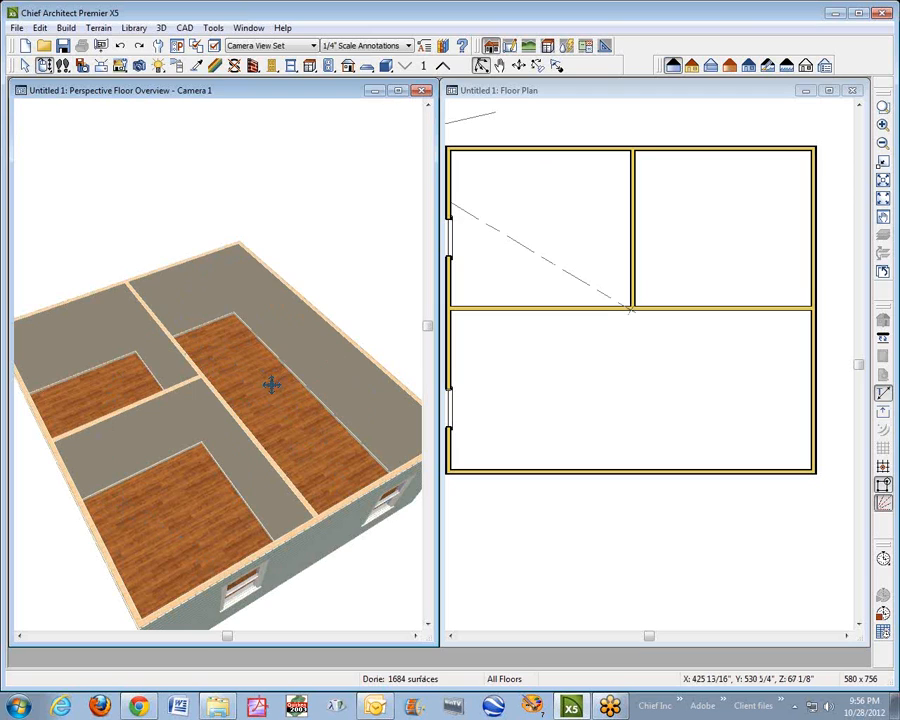
{"action": "scroll", "coordinate": [187, 353], "scroll_direction": "down", "scroll_amount": 1}
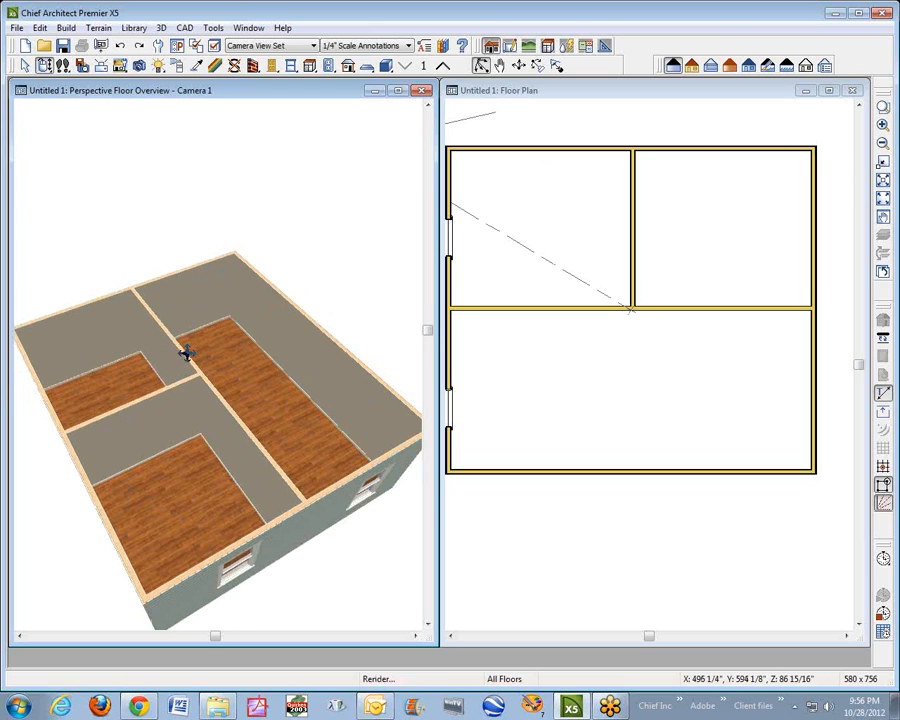
{"action": "scroll", "coordinate": [187, 353], "scroll_direction": "down", "scroll_amount": 1}
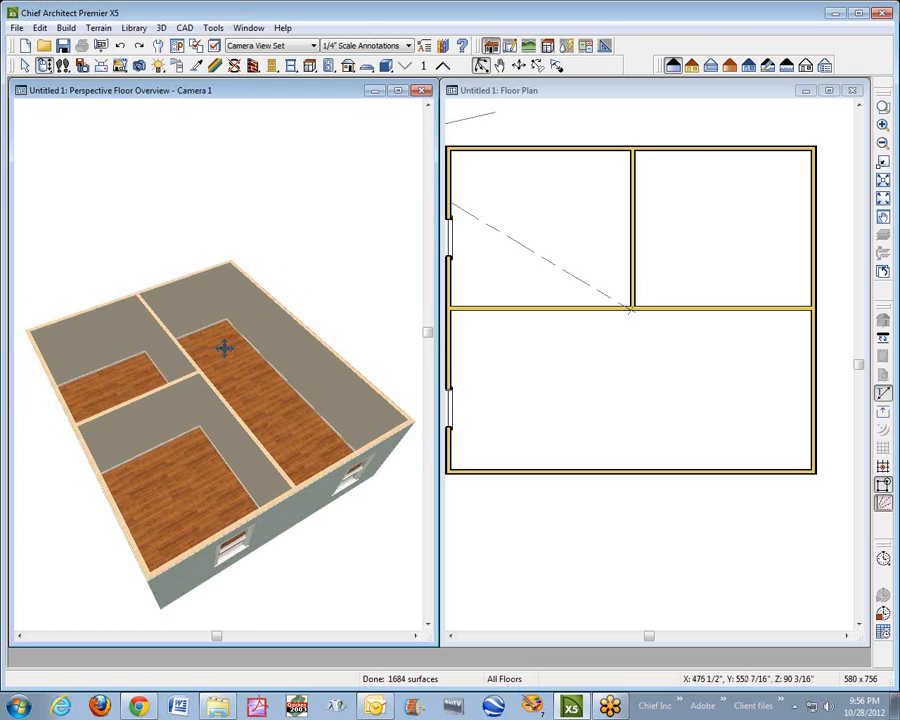
{"action": "left_click_drag", "start_coordinate": [253, 412], "coordinate": [230, 387]}
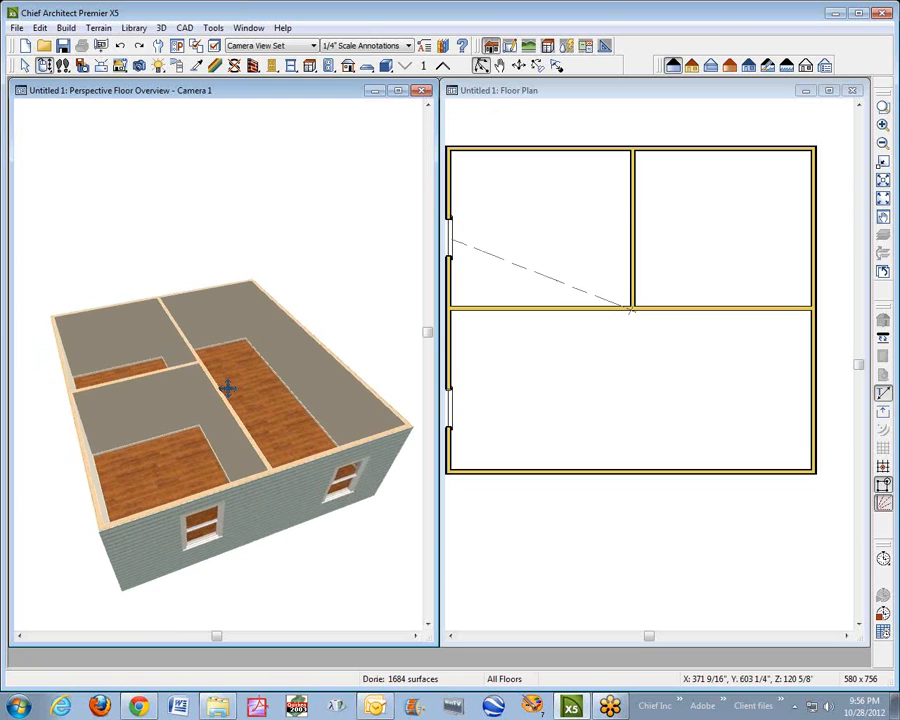